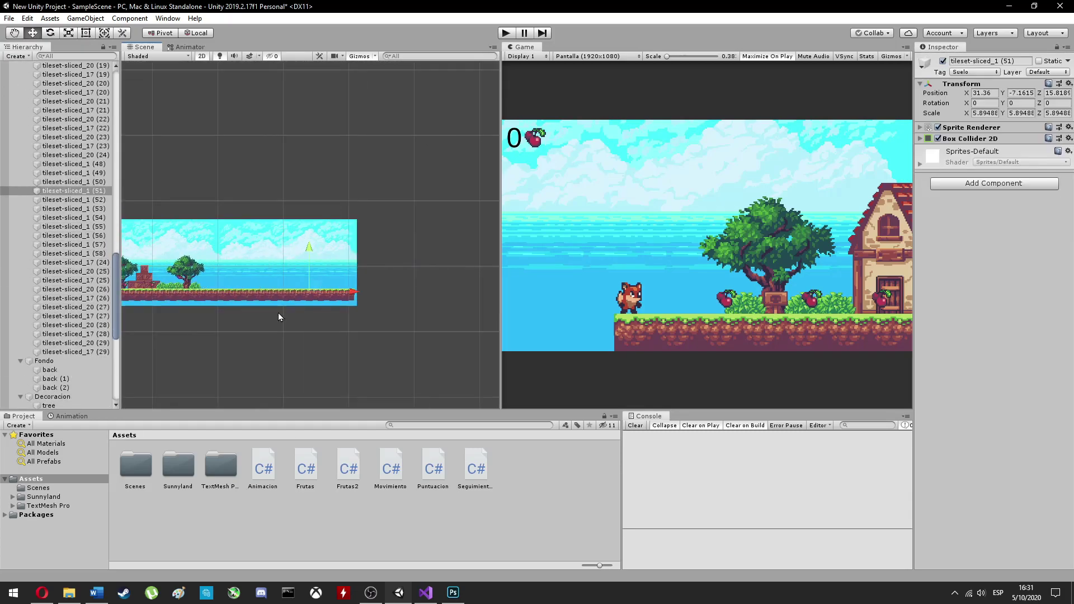
Test-play the platformer in Unity, collecting cherries up to a count of 6
{"action": "left_click", "coordinate": [505, 33]}
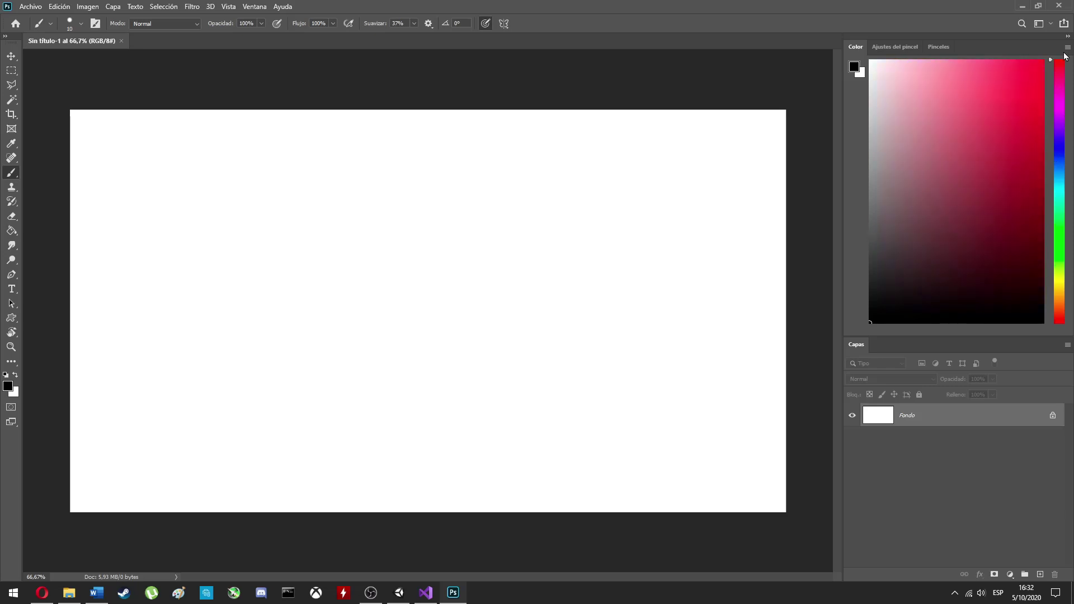
Sketch a trial grey horizontal bar with a black spike rising from it
{"action": "left_click_drag", "start_coordinate": [306, 421], "coordinate": [444, 420]}
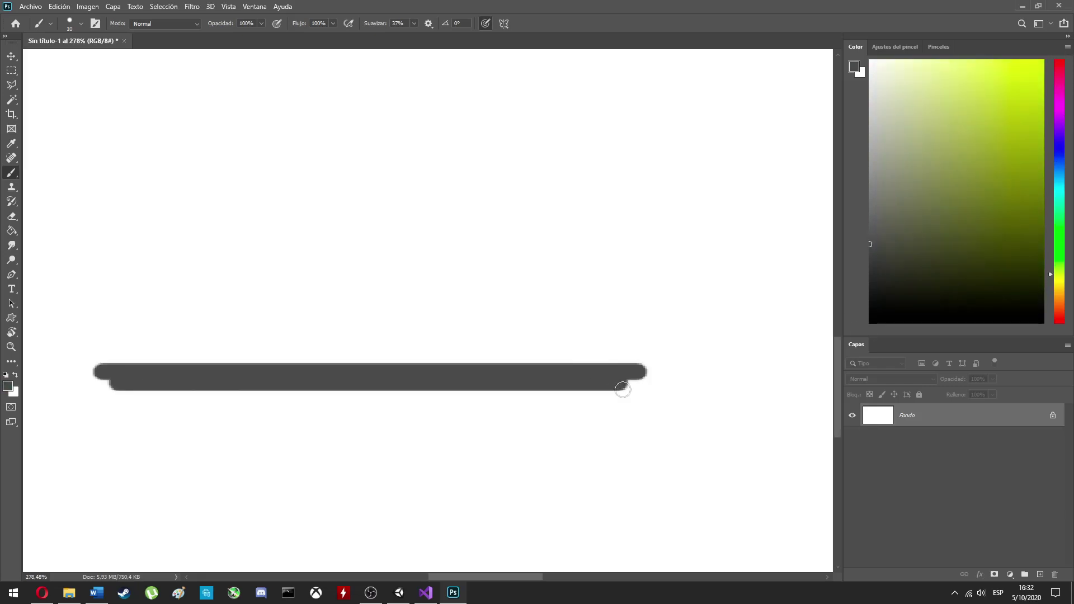
{"action": "left_click_drag", "start_coordinate": [192, 386], "coordinate": [472, 386]}
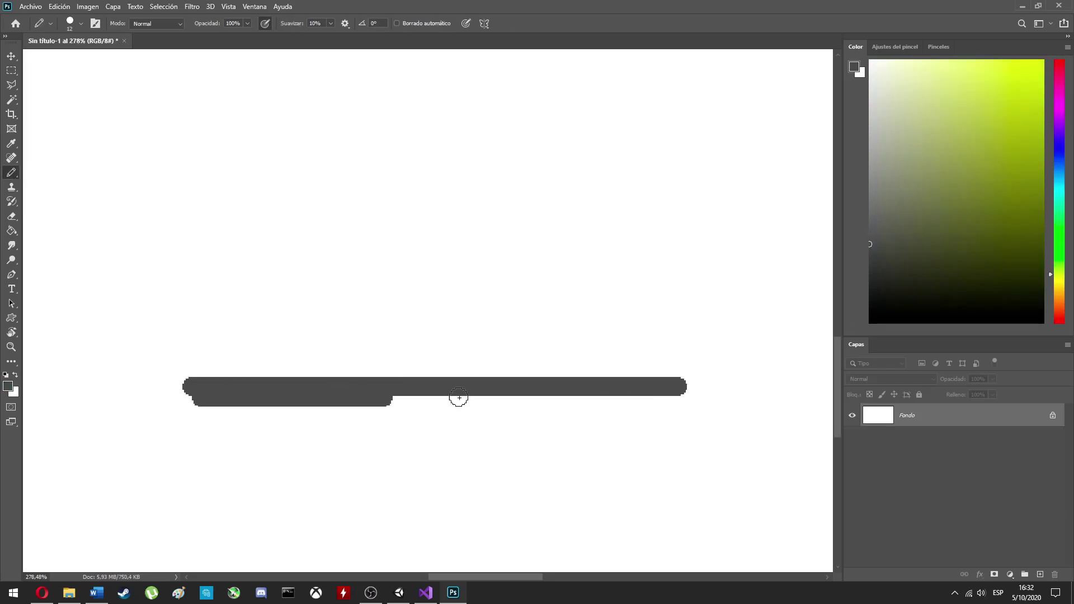
{"action": "key", "text": "d"}
{"action": "left_click_drag", "start_coordinate": [218, 378], "coordinate": [218, 349]}
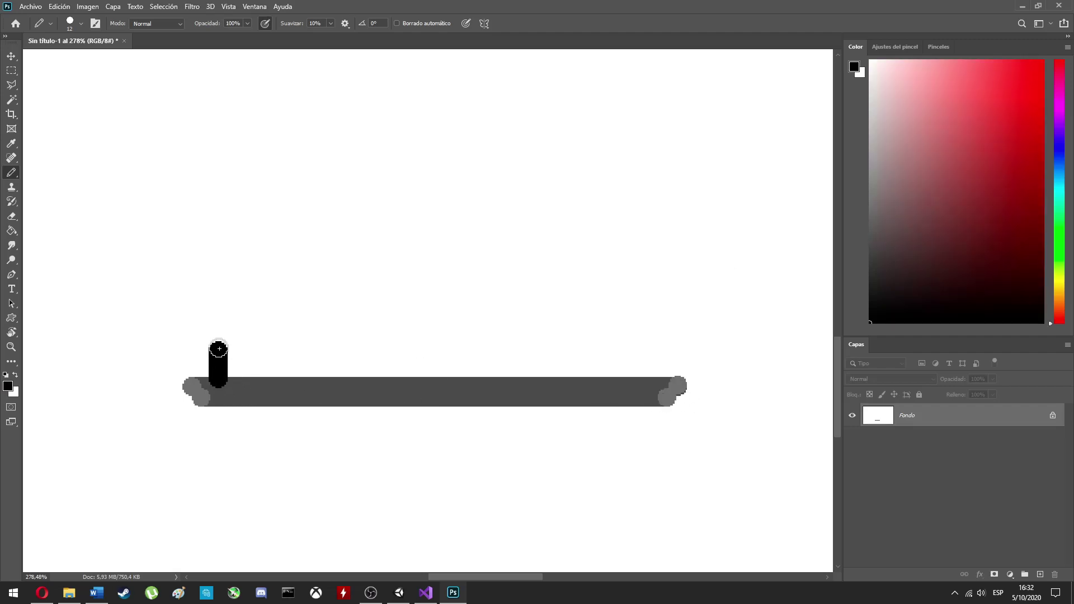
Add the empty layer Capa 1 and wipe the trial strokes off the canvas
{"action": "left_click", "coordinate": [926, 459]}
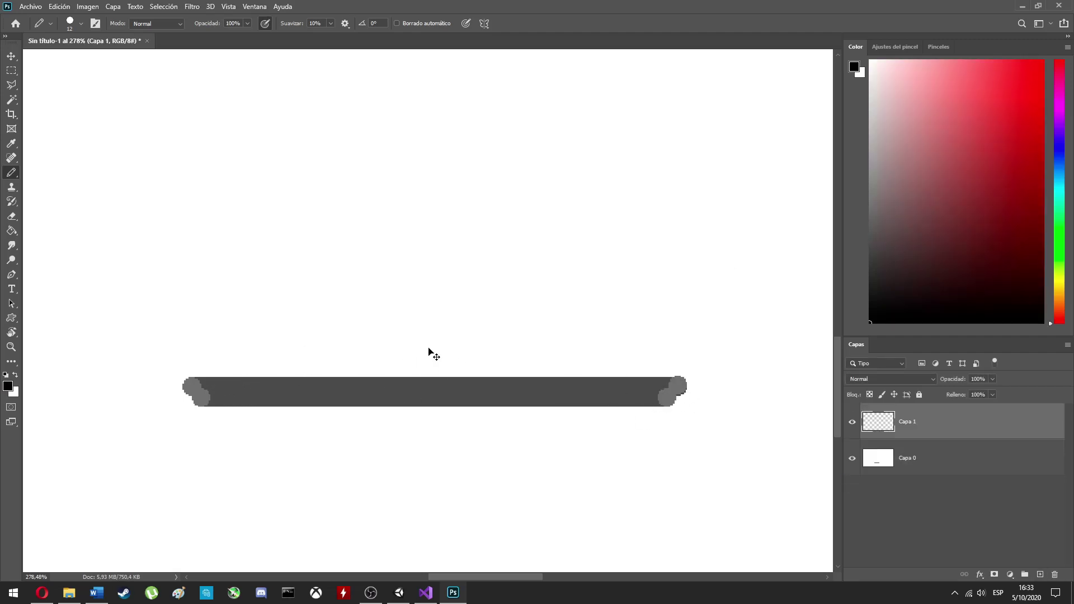
{"action": "left_click", "coordinate": [915, 462]}
{"action": "key", "text": "e"}
{"action": "right_click", "coordinate": [411, 425]}
{"action": "left_click_drag", "start_coordinate": [392, 423], "coordinate": [425, 423]}
{"action": "scroll", "coordinate": [486, 312], "scroll_direction": "down", "scroll_amount": 3, "text": "alt"}
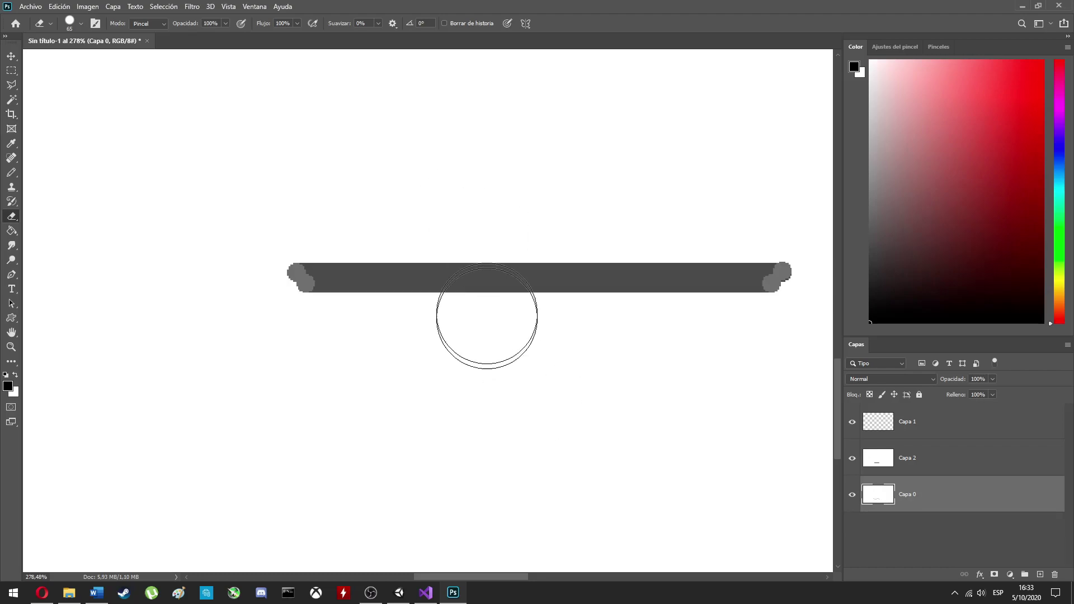
{"action": "left_click_drag", "start_coordinate": [487, 312], "coordinate": [347, 235]}
{"action": "key", "text": "ctrl+z"}
{"action": "scroll", "coordinate": [554, 266], "scroll_direction": "down", "scroll_amount": 5, "text": "alt"}
{"action": "right_click_drag", "start_coordinate": [385, 234], "coordinate": [386, 234], "text": "alt"}
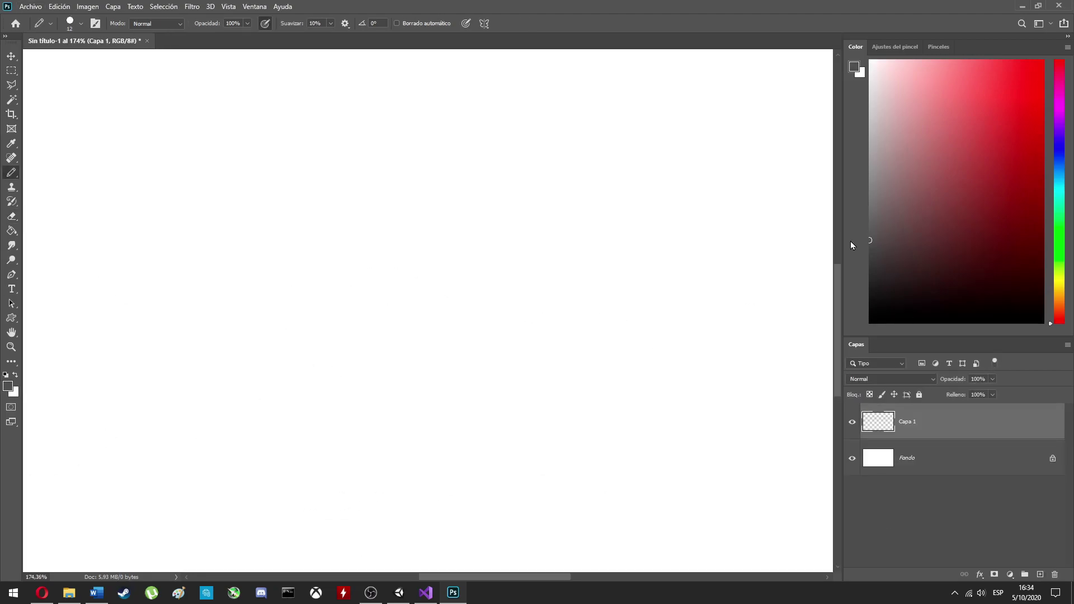
Pencil a thick grey horizontal bar of two stacked strokes
{"action": "left_click_drag", "start_coordinate": [235, 383], "coordinate": [347, 364]}
{"action": "key", "text": "ctrl+z"}
{"action": "right_click", "coordinate": [291, 373]}
{"action": "left_click_drag", "start_coordinate": [197, 368], "coordinate": [649, 369], "text": "shift"}
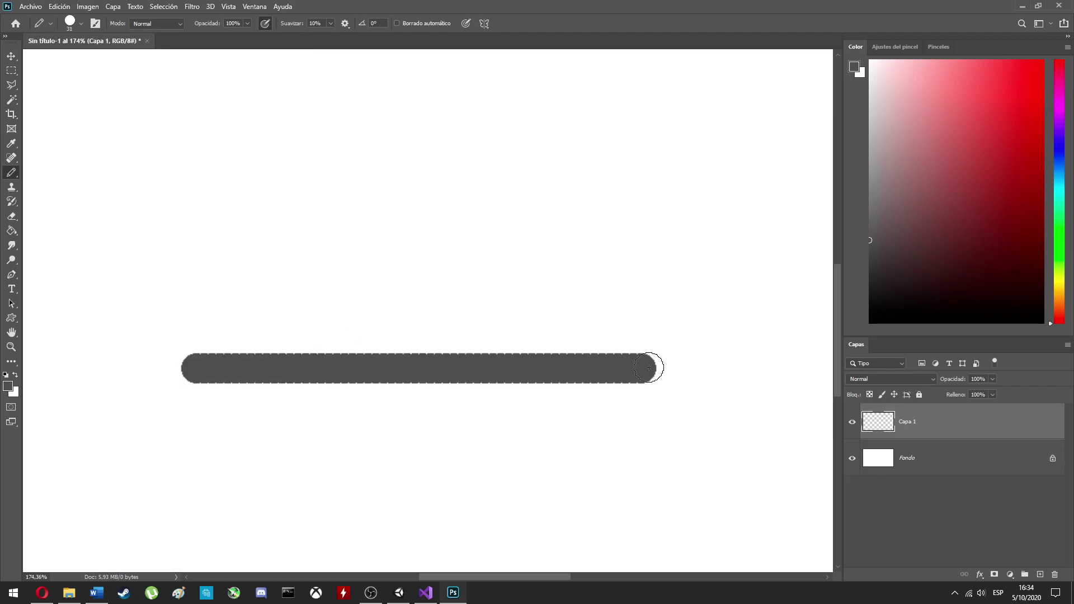
{"action": "left_click_drag", "start_coordinate": [213, 392], "coordinate": [626, 392], "text": "shift"}
Draw black rounded ends and a black pillar on the bar
{"action": "key", "text": "d"}
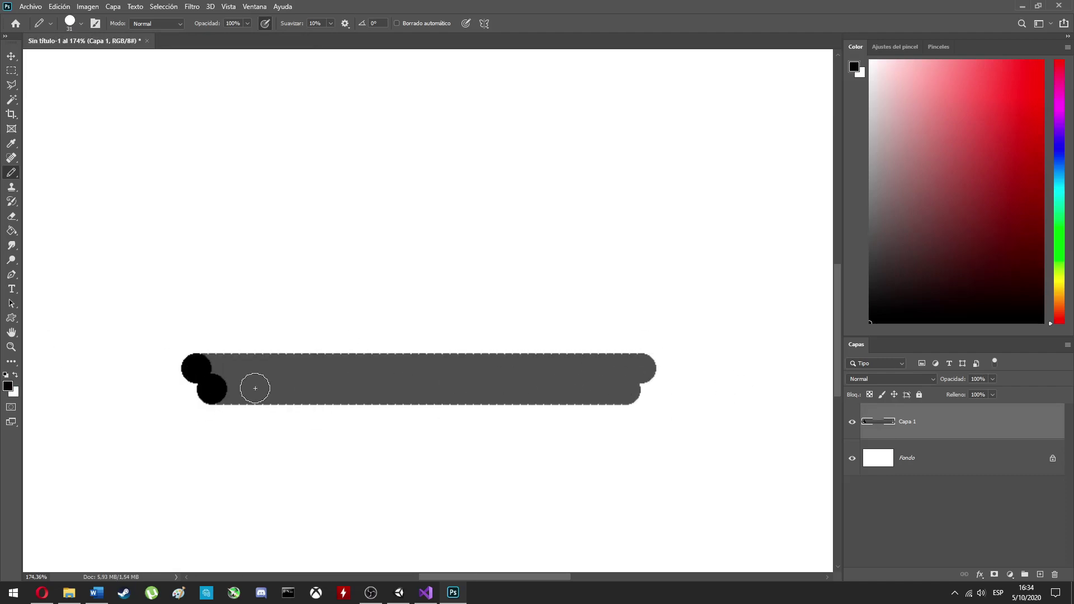
{"action": "left_click_drag", "start_coordinate": [910, 459], "coordinate": [910, 467]}
{"action": "left_click_drag", "start_coordinate": [232, 359], "coordinate": [232, 318]}
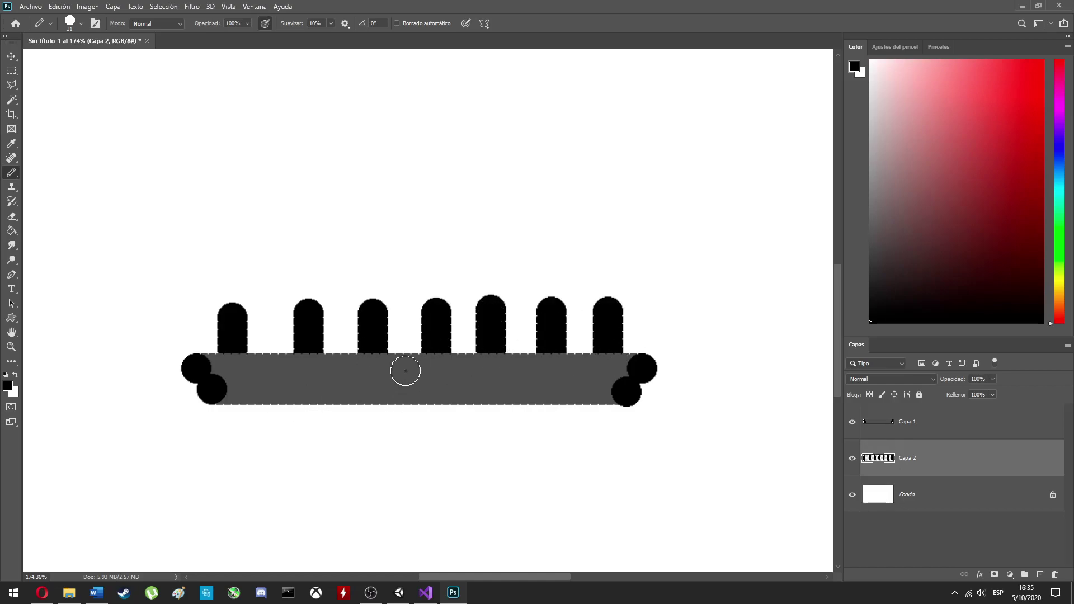
{"action": "scroll", "coordinate": [207, 324], "scroll_direction": "up", "scroll_amount": 5, "text": "alt"}
{"action": "right_click", "coordinate": [420, 392]}
Paint the pillar tops grey
{"action": "left_click", "coordinate": [870, 178]}
{"action": "left_click_drag", "start_coordinate": [293, 307], "coordinate": [335, 291]}
{"action": "scroll", "coordinate": [388, 301], "scroll_direction": "right", "scroll_amount": 5}
{"action": "left_click_drag", "start_coordinate": [336, 347], "coordinate": [389, 301]}
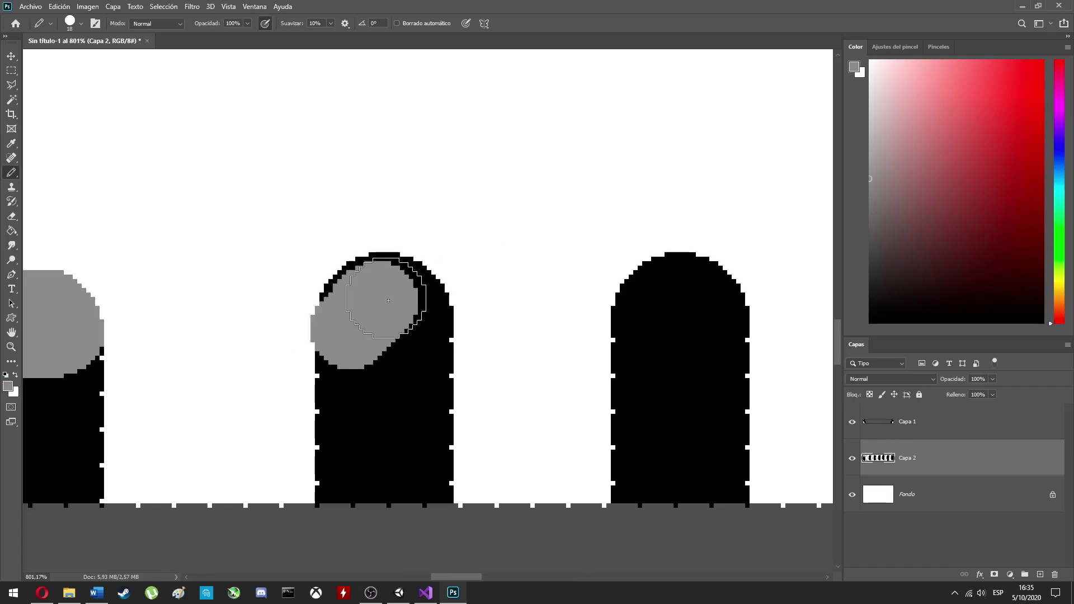
{"action": "scroll", "coordinate": [388, 301], "scroll_direction": "down", "scroll_amount": 5, "text": "alt"}
{"action": "scroll", "coordinate": [297, 335], "scroll_direction": "up", "scroll_amount": 5, "text": "alt"}
Add a light grey highlight to the pillar tip and select the finished pillar
{"action": "right_click", "coordinate": [487, 328]}
{"action": "left_click", "coordinate": [870, 139]}
{"action": "left_click_drag", "start_coordinate": [419, 250], "coordinate": [430, 246]}
{"action": "scroll", "coordinate": [557, 247], "scroll_direction": "down", "scroll_amount": 5, "text": "alt"}
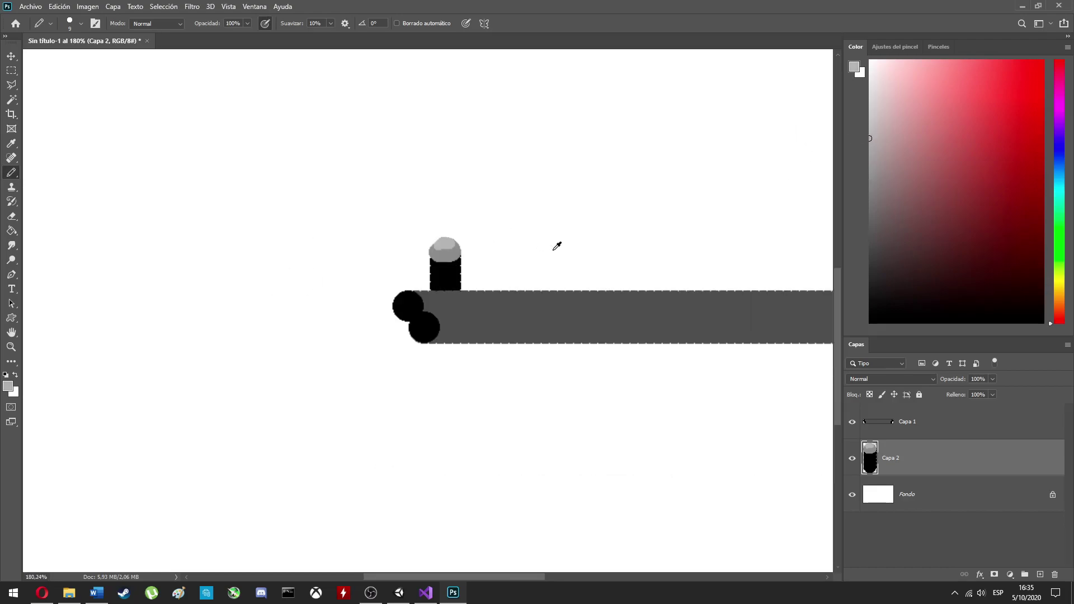
{"action": "scroll", "coordinate": [557, 246], "scroll_direction": "up", "scroll_amount": 1, "text": "alt"}
{"action": "key", "text": "m"}
{"action": "left_click_drag", "start_coordinate": [350, 211], "coordinate": [478, 357]}
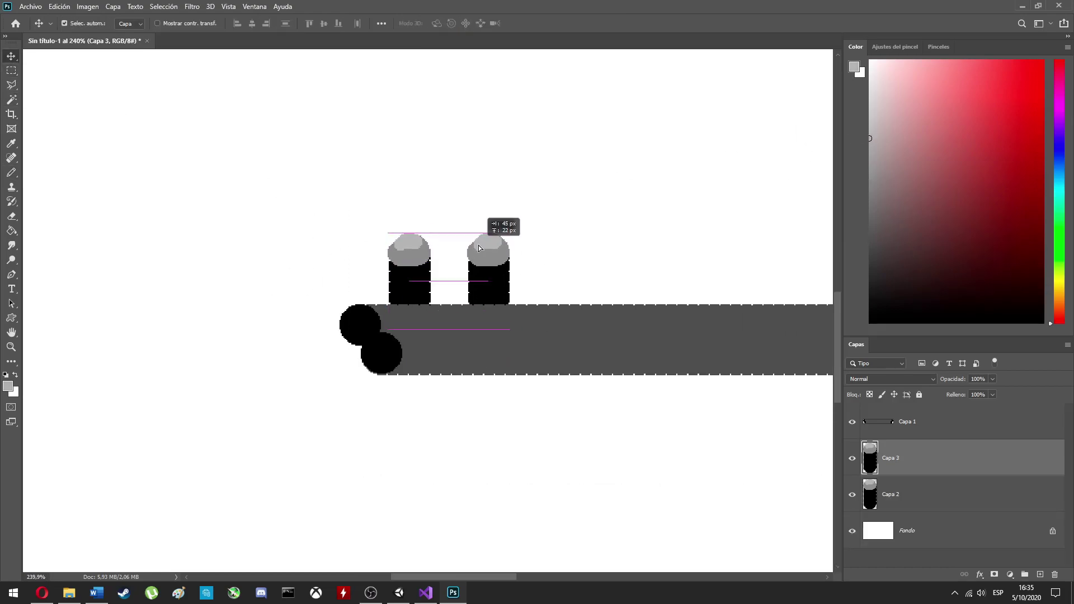
Arrange the pillar copies into five evenly spaced spikes along the bar
{"action": "scroll", "coordinate": [636, 384], "scroll_direction": "down", "scroll_amount": 4, "text": "alt"}
{"action": "scroll", "coordinate": [544, 377], "scroll_direction": "up", "scroll_amount": 2, "text": "alt"}
{"action": "scroll", "coordinate": [467, 307], "scroll_direction": "up", "scroll_amount": 1, "text": "alt"}
{"action": "left_click_drag", "start_coordinate": [479, 248], "coordinate": [352, 287]}
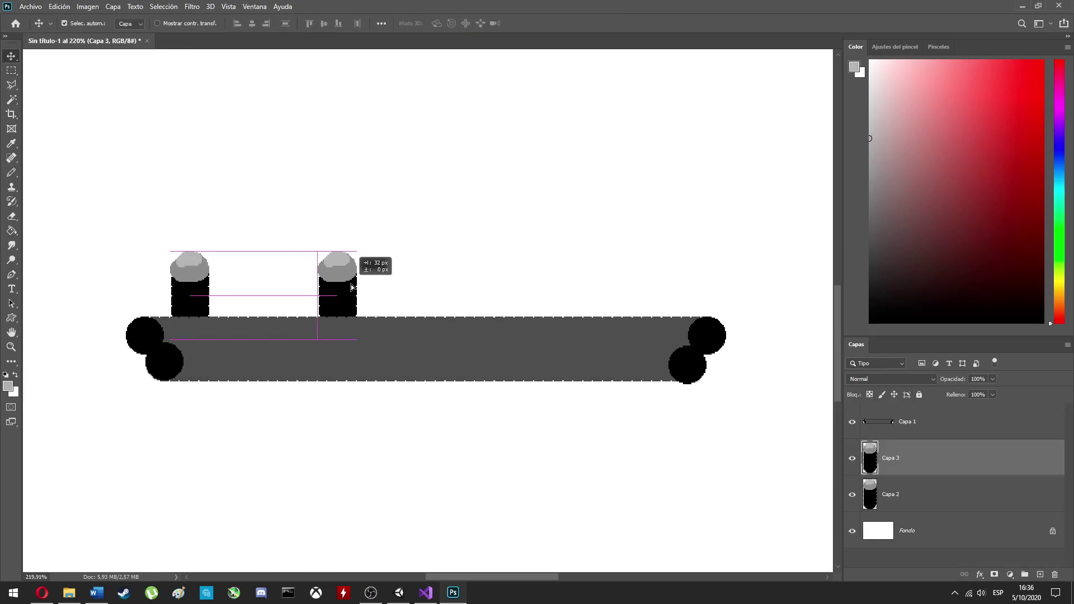
{"action": "left_click_drag", "start_coordinate": [424, 302], "coordinate": [401, 303]}
Shade the bar with a large soft Dodge brush for a gradient
{"action": "left_click", "coordinate": [440, 352]}
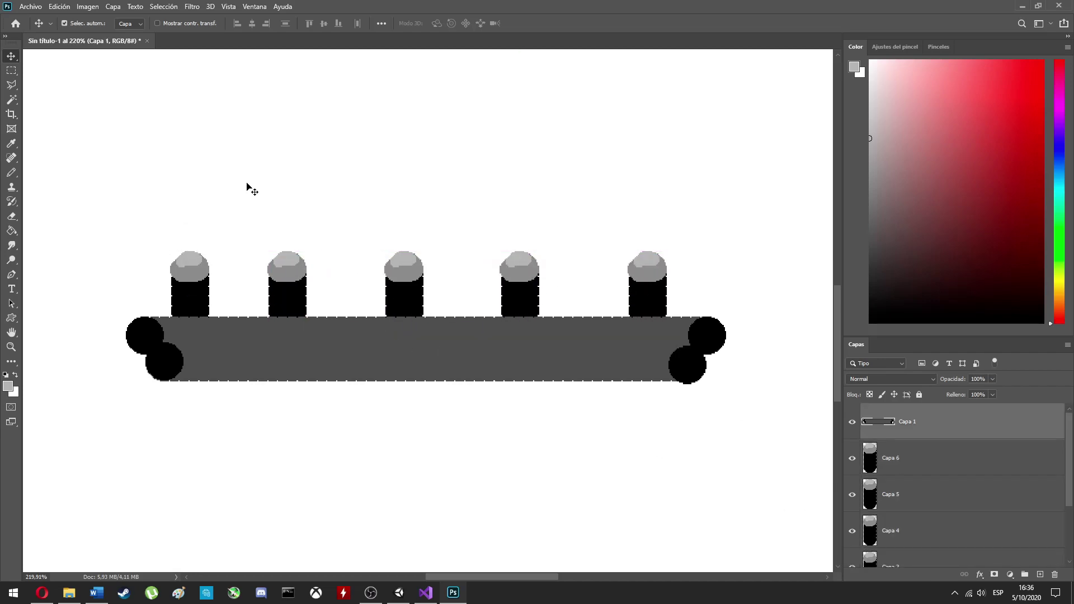
{"action": "key", "text": "b"}
{"action": "right_click", "coordinate": [309, 171]}
{"action": "left_click", "coordinate": [387, 149]}
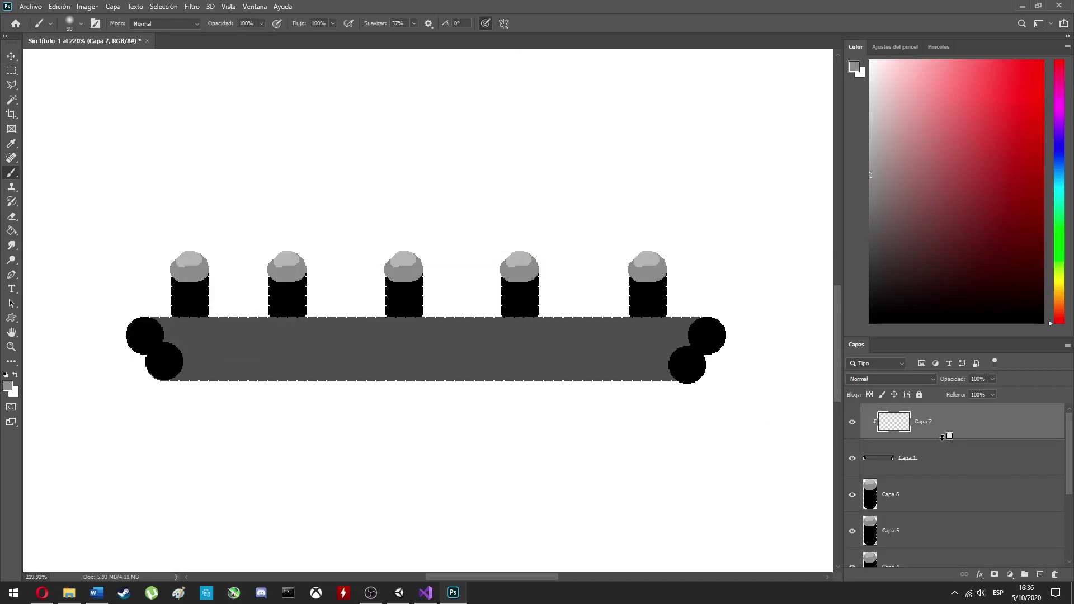
{"action": "left_click", "coordinate": [11, 259]}
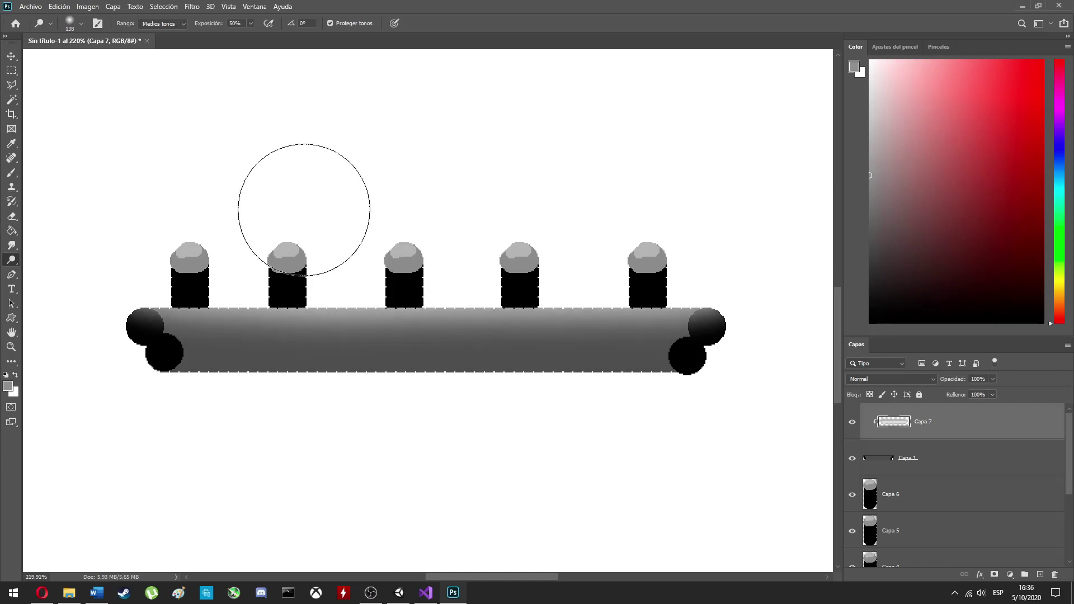
{"action": "scroll", "coordinate": [305, 212], "scroll_direction": "down", "scroll_amount": 2, "text": "alt"}
Merge the pillar layers and shading layer Capa 7 into one layer
{"action": "key", "text": "v"}
{"action": "left_click", "coordinate": [334, 431]}
{"action": "scroll", "coordinate": [283, 355], "scroll_direction": "down", "scroll_amount": 2, "text": "alt"}
{"action": "left_click", "coordinate": [504, 308]}
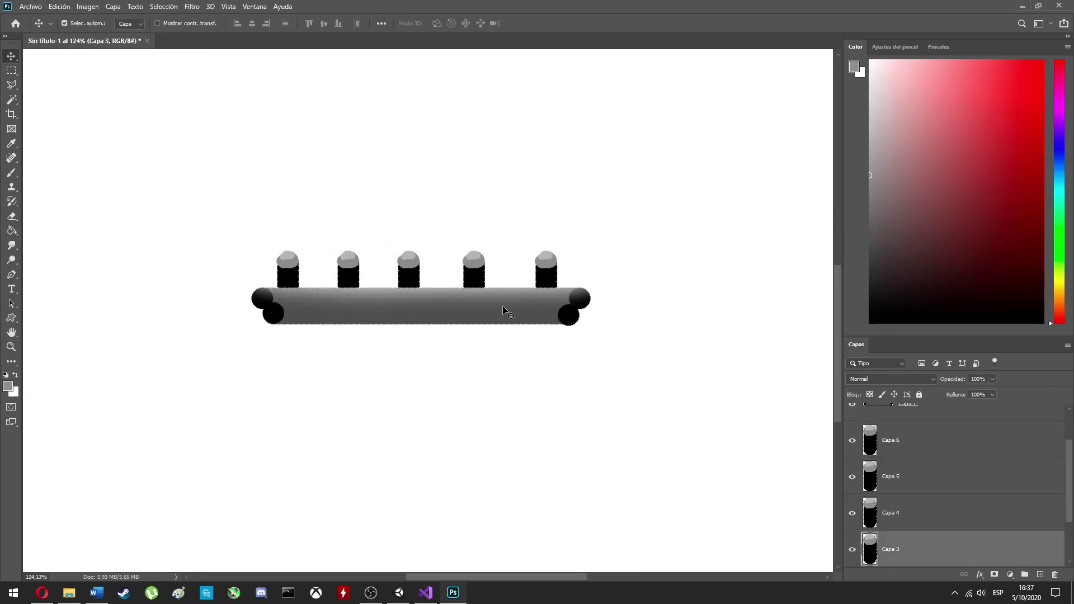
{"action": "scroll", "coordinate": [921, 431], "scroll_direction": "down", "scroll_amount": 3}
{"action": "key", "text": "ctrl+e"}
Copy the spike graphic into a new 488×108 px document and save it as an image
{"action": "key", "text": "ctrl+a"}
{"action": "key", "text": "ctrl+c"}
{"action": "key", "text": "ctrl+n"}
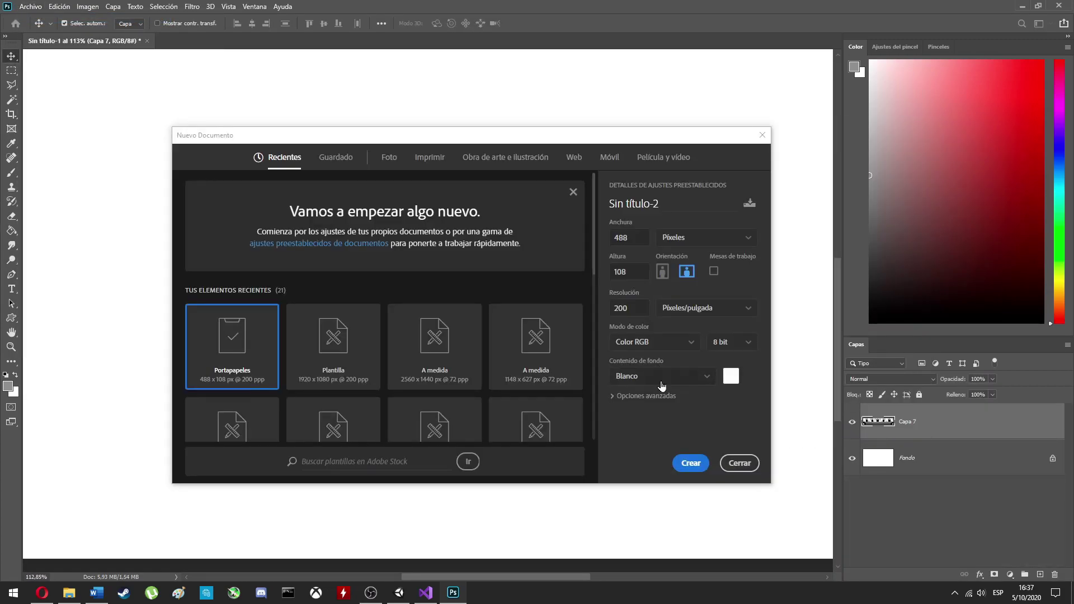
{"action": "key", "text": "Return"}
{"action": "key", "text": "ctrl+v"}
{"action": "left_click", "coordinate": [30, 7]}
{"action": "left_click", "coordinate": [211, 113]}
{"action": "left_click", "coordinate": [302, 258]}
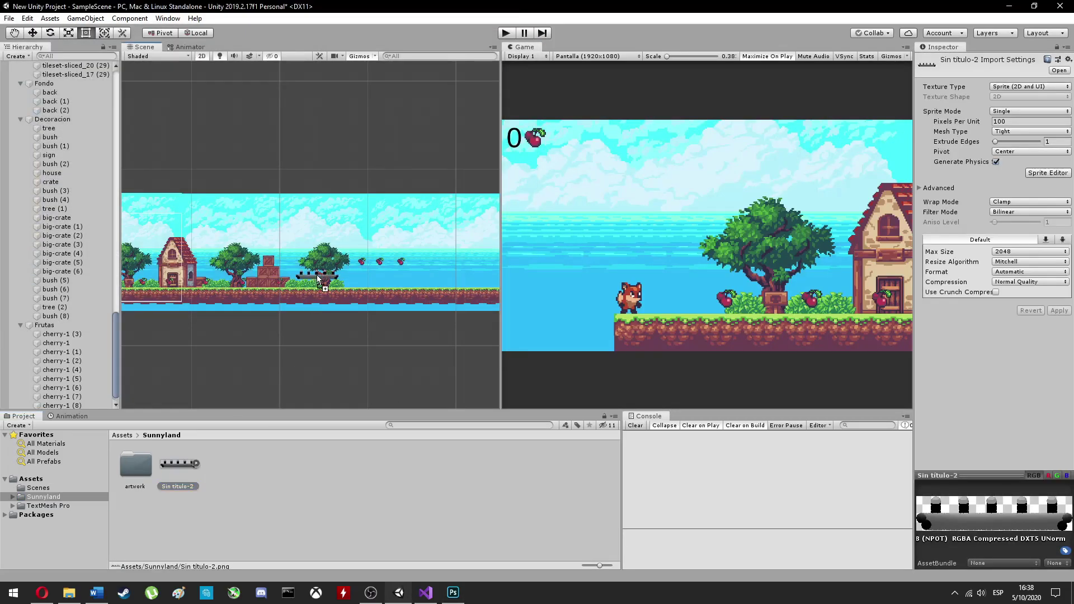
Place three Sin título-2 spike sprites along the ground beneath the cherries and start play mode
{"action": "left_click_drag", "start_coordinate": [325, 299], "coordinate": [432, 321]}
{"action": "scroll", "coordinate": [432, 321], "scroll_direction": "up", "scroll_amount": 3}
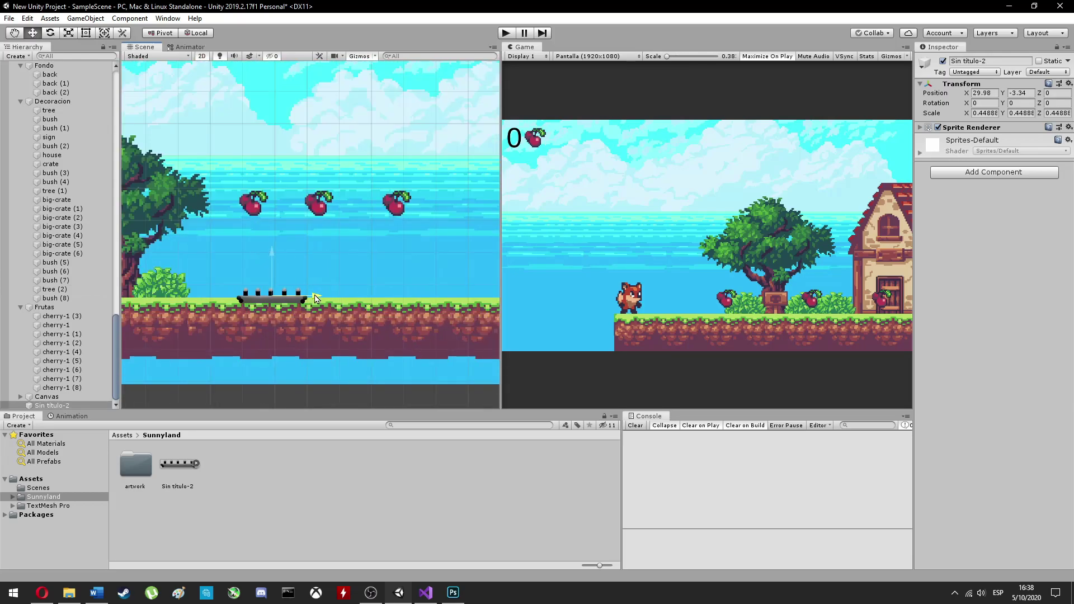
{"action": "left_click_drag", "start_coordinate": [180, 463], "coordinate": [161, 289]}
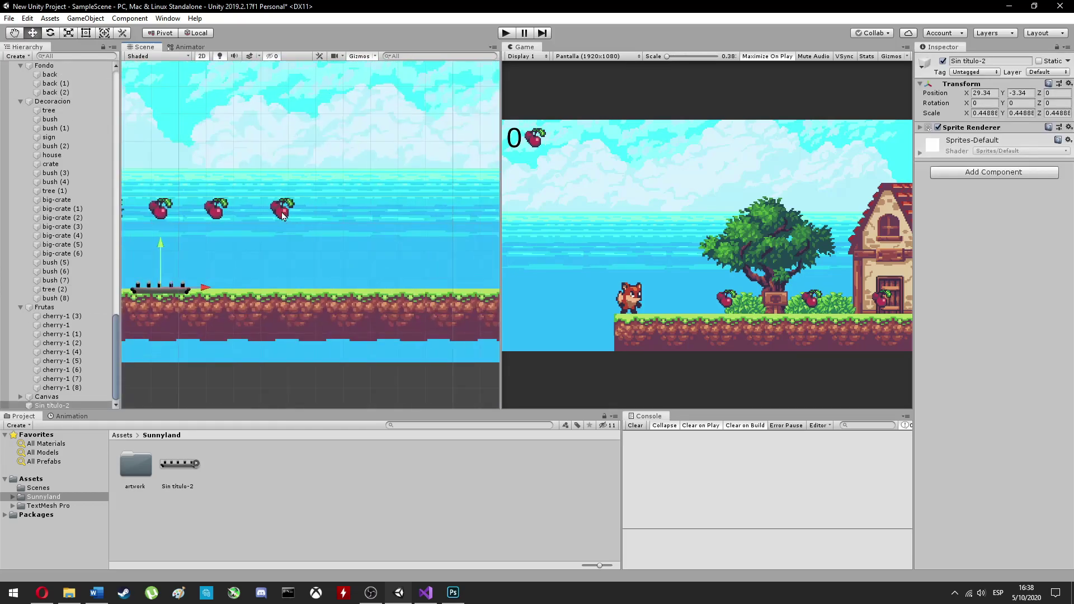
{"action": "left_click", "coordinate": [505, 32]}
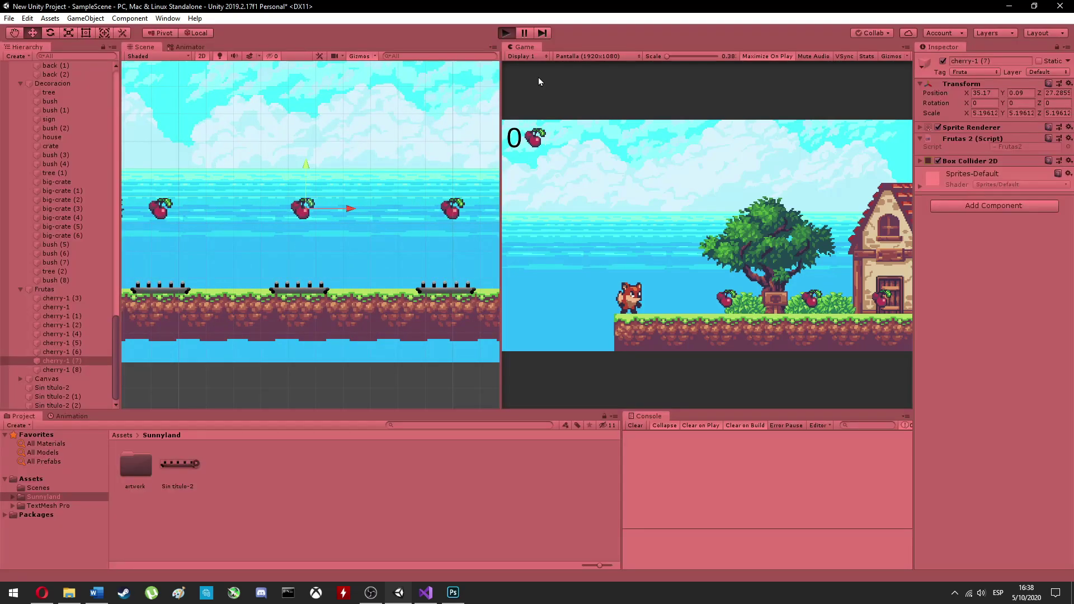
Run and jump the fox over the spike platforms to reach 8 cherries, then stop play
{"action": "key", "text": "Right"}
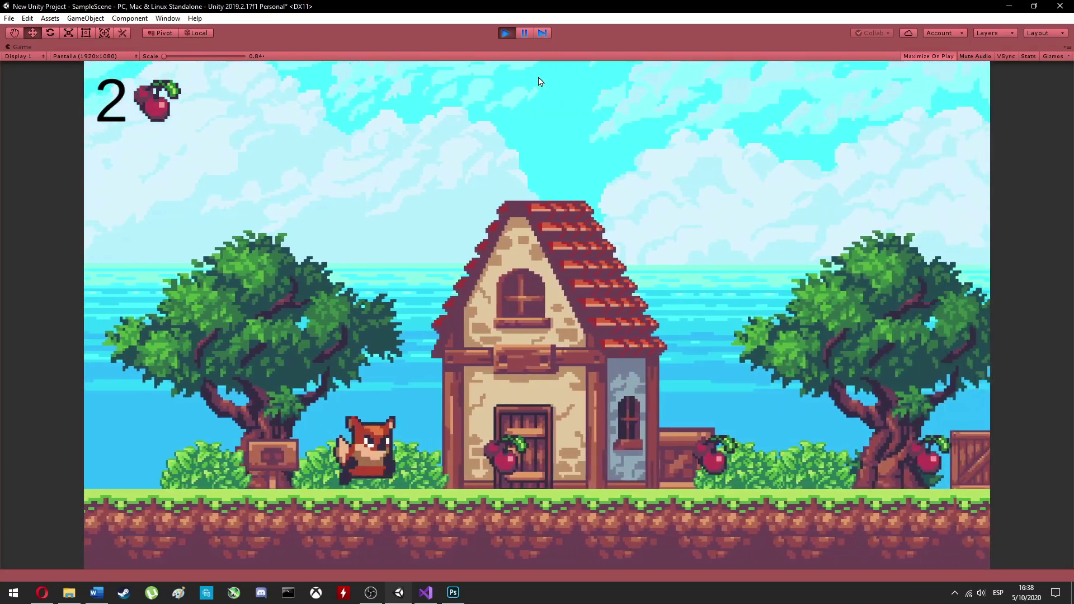
{"action": "key", "text": "space"}
{"action": "key", "text": "Right"}
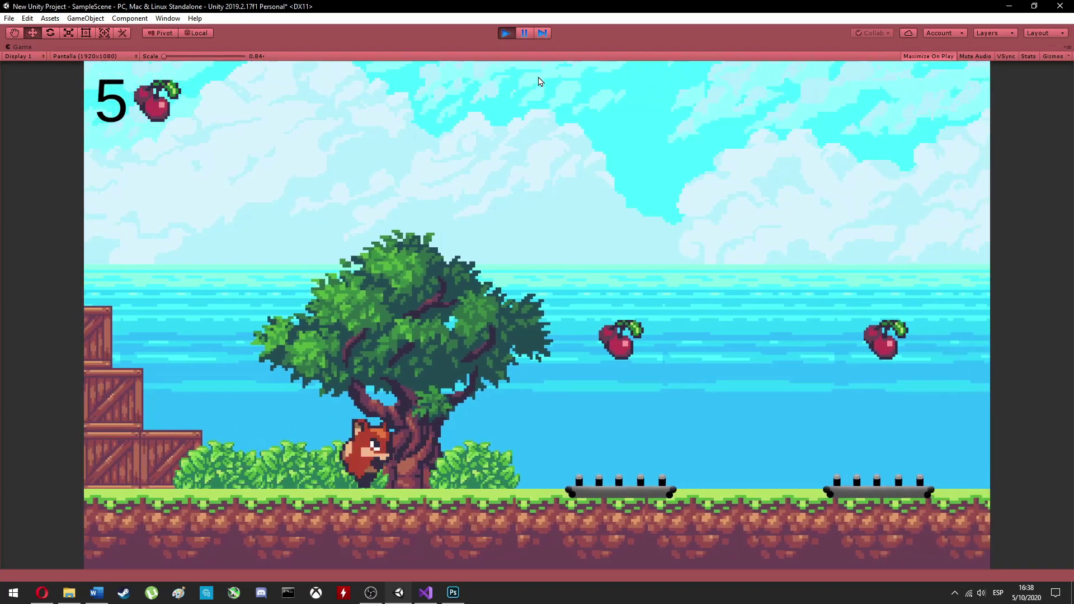
{"action": "key", "text": "space"}
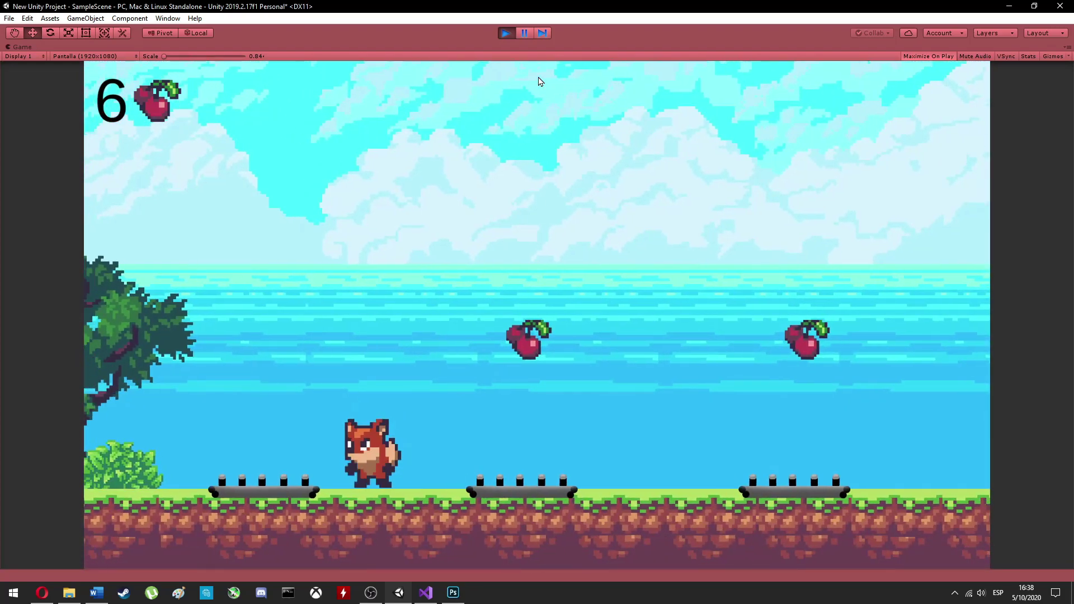
{"action": "key", "text": "space"}
{"action": "key", "text": "space"}
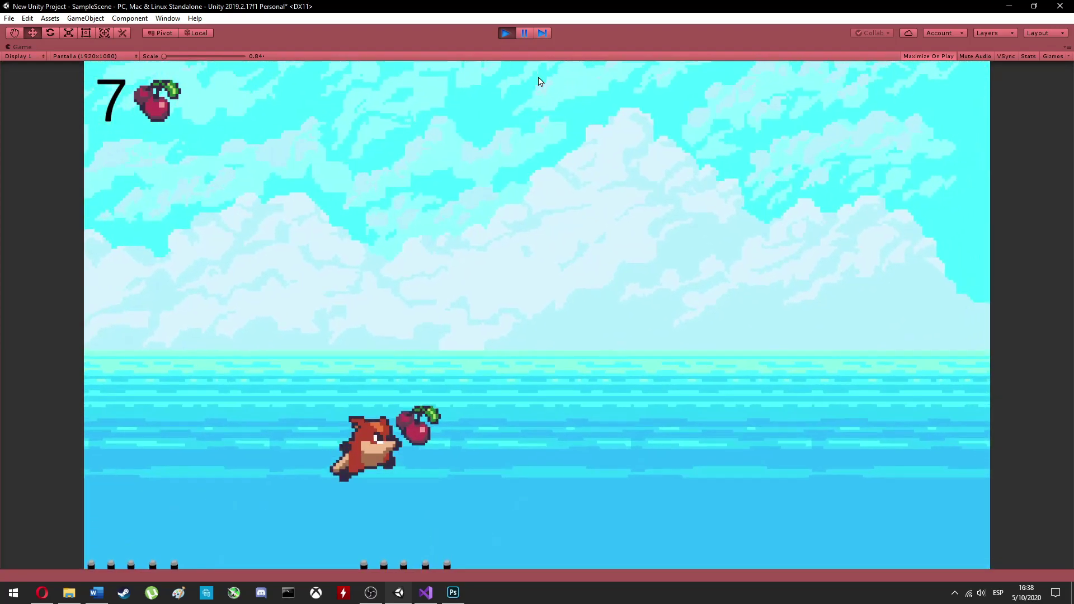
{"action": "key", "text": "Left"}
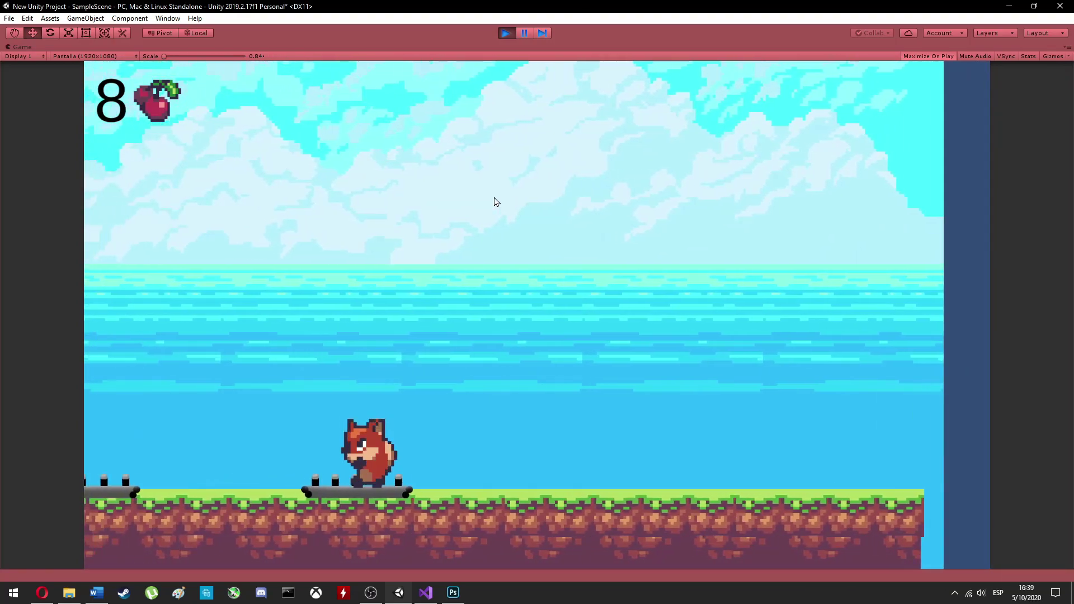
{"action": "key", "text": "ctrl+p"}
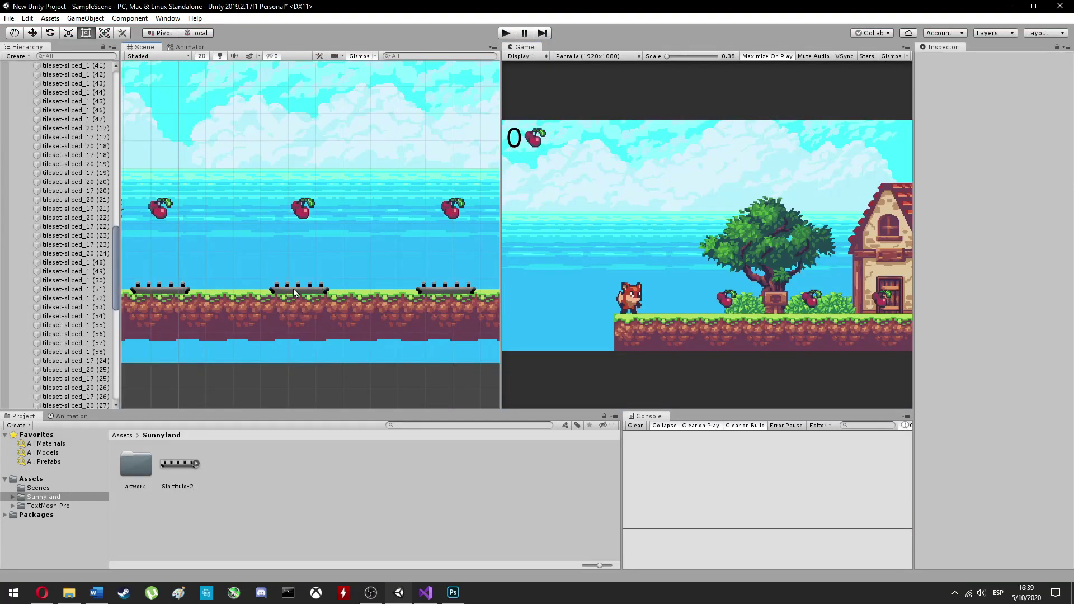
Create an empty Trampas object and parent the three spike traps under it
{"action": "scroll", "coordinate": [342, 228], "scroll_direction": "down", "scroll_amount": 5}
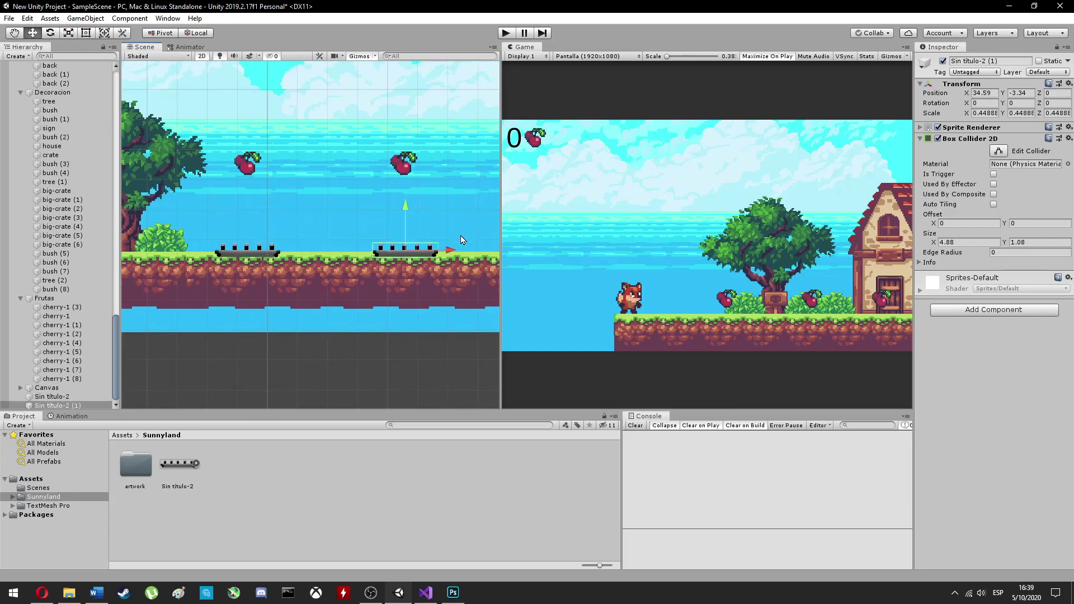
{"action": "left_click", "coordinate": [322, 255]}
{"action": "scroll", "coordinate": [320, 254], "scroll_direction": "down", "scroll_amount": 2}
{"action": "left_click", "coordinate": [403, 255]}
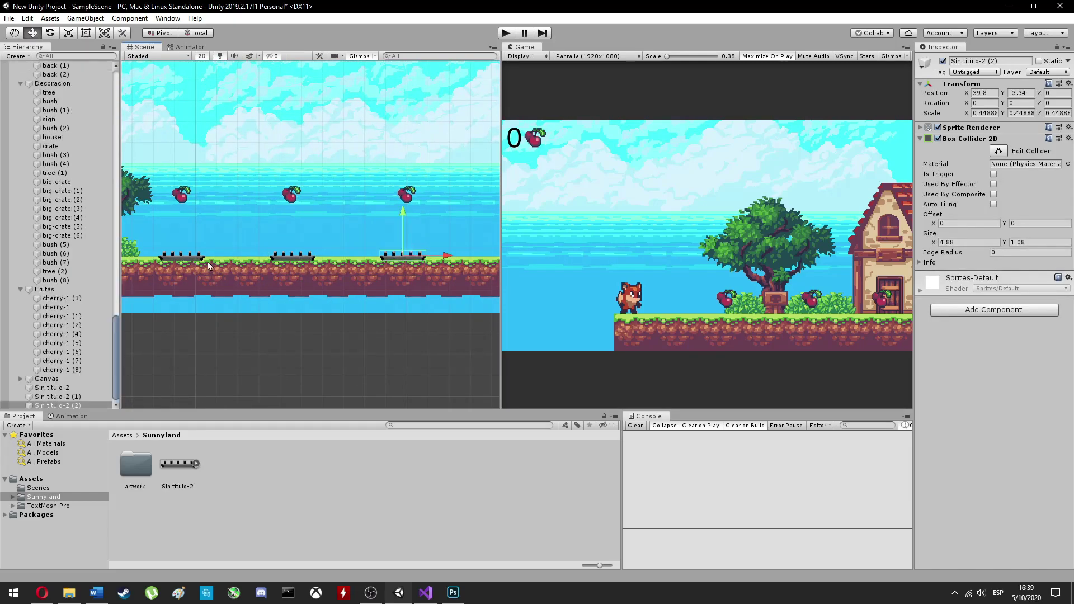
{"action": "right_click", "coordinate": [39, 179]}
{"action": "left_click", "coordinate": [74, 283]}
{"action": "type", "text": "Trampas"}
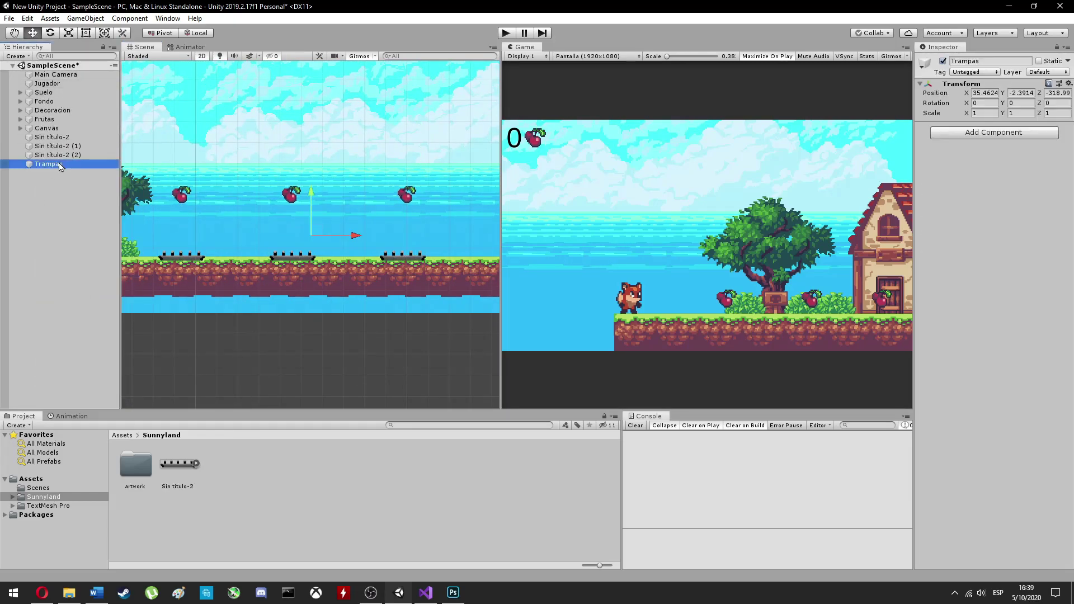
{"action": "left_click", "coordinate": [52, 137]}
{"action": "left_click", "coordinate": [57, 155], "text": "shift"}
{"action": "left_click_drag", "start_coordinate": [57, 155], "coordinate": [48, 164]}
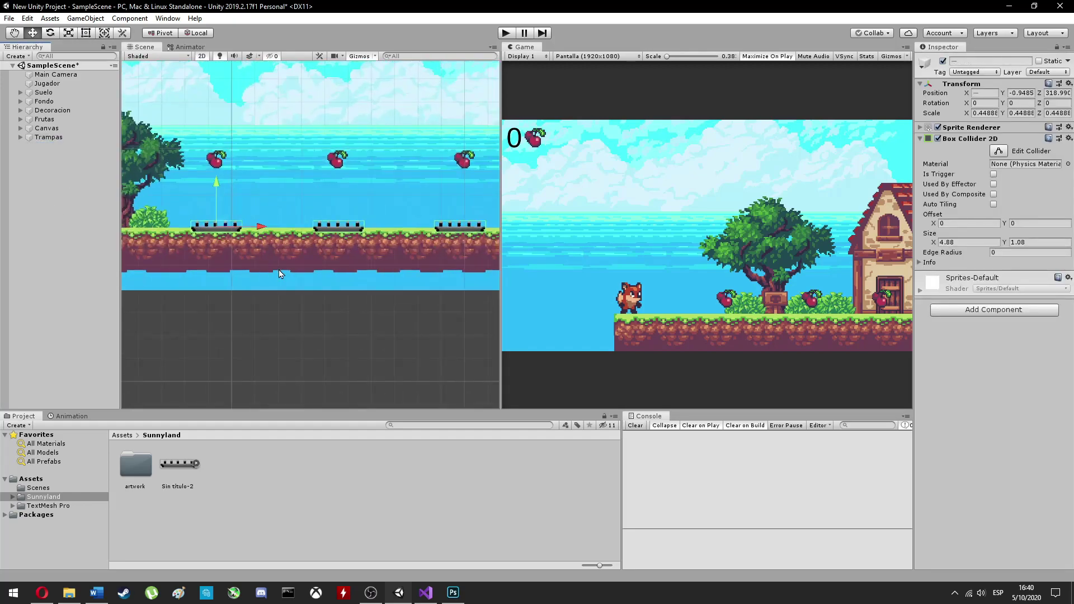
Add a new tag for the traps and create a new C# script in Assets
{"action": "left_click", "coordinate": [977, 72]}
{"action": "left_click", "coordinate": [976, 184]}
{"action": "left_click", "coordinate": [1048, 117]}
{"action": "key", "text": "Return"}
{"action": "left_click", "coordinate": [31, 479]}
{"action": "right_click", "coordinate": [229, 520]}
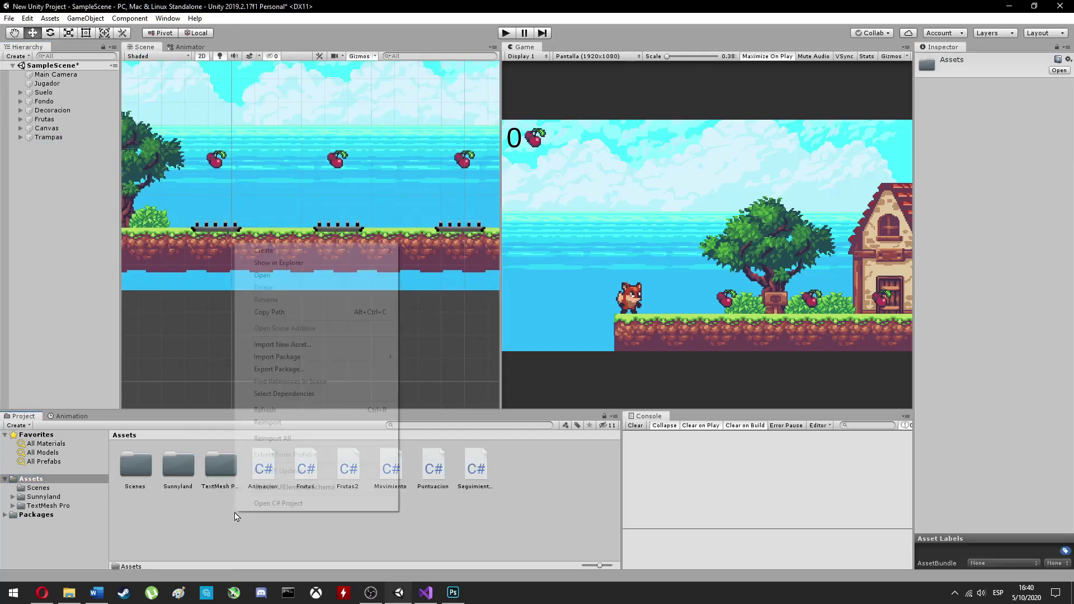
{"action": "left_click", "coordinate": [453, 182]}
Name the script DamageTrampas and make room below its Update() method
{"action": "type", "text": "D"}
{"action": "key", "text": "Return"}
{"action": "key", "text": "Return"}
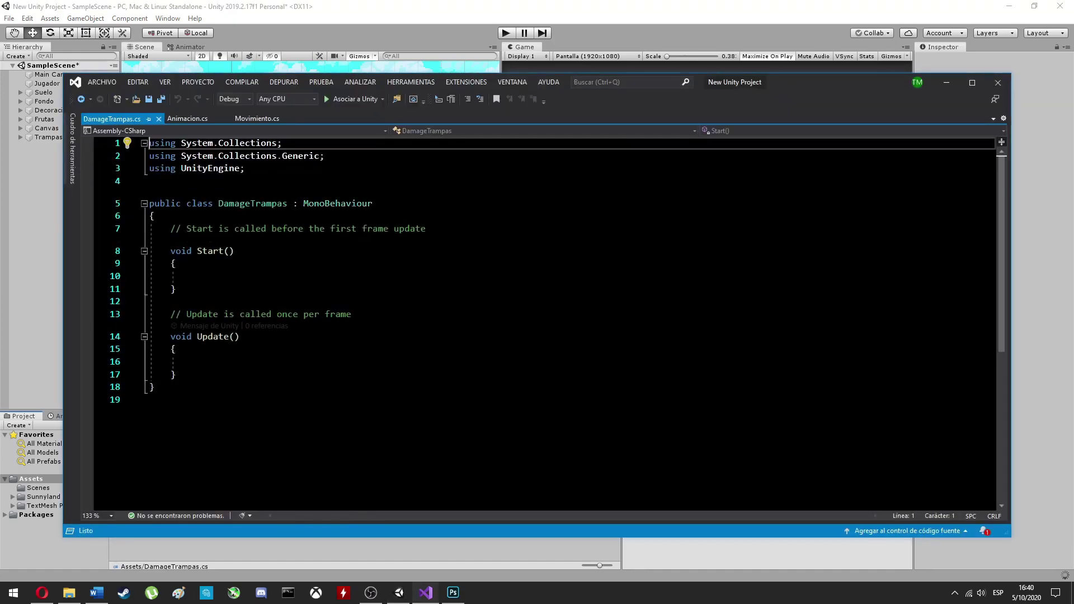
{"action": "left_click_drag", "start_coordinate": [177, 290], "coordinate": [160, 250]}
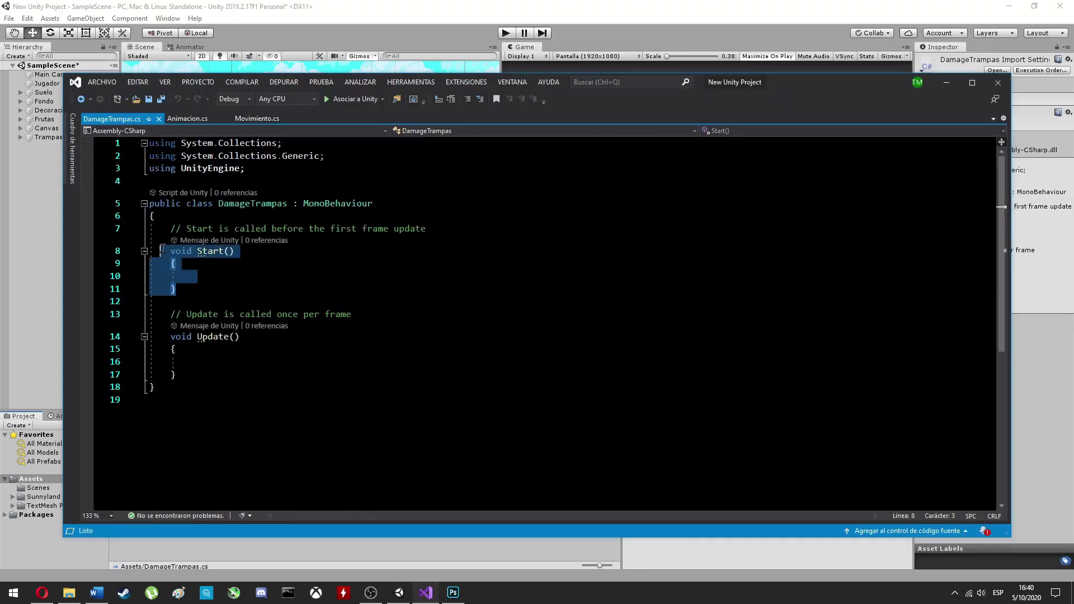
{"action": "left_click", "coordinate": [274, 375]}
{"action": "key", "text": "Return"}
{"action": "key", "text": "Return"}
{"action": "key", "text": "Return"}
{"action": "scroll", "coordinate": [275, 372], "scroll_direction": "down", "scroll_amount": 3}
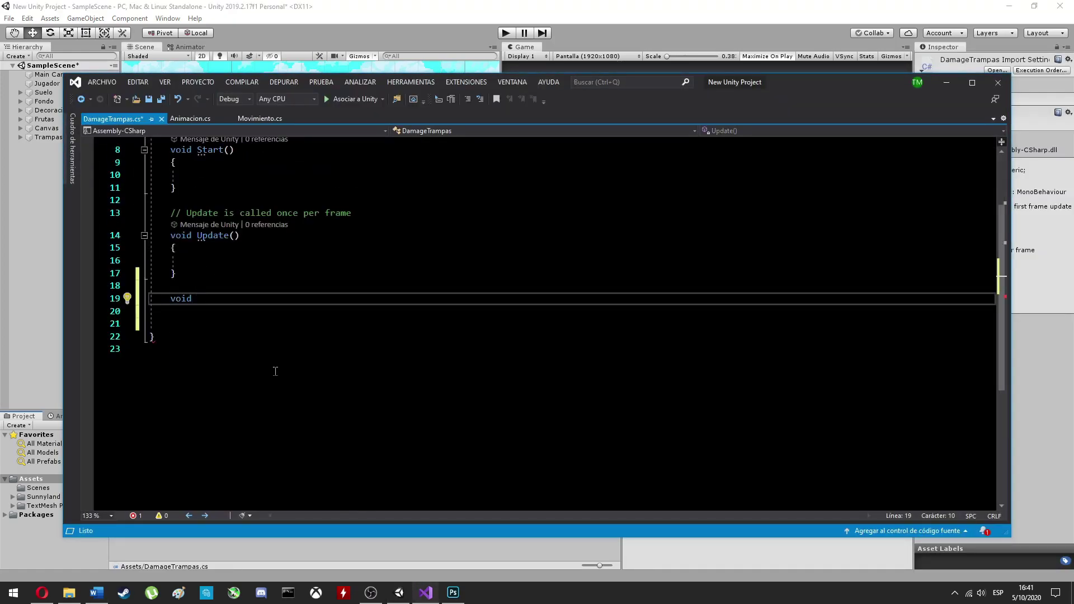
Write OnCollisionStay2D with an if check on the collision's "Trampa" tag, then test in play mode
{"action": "type", "text": "ollisionstay"}
{"action": "key", "text": "Tab"}
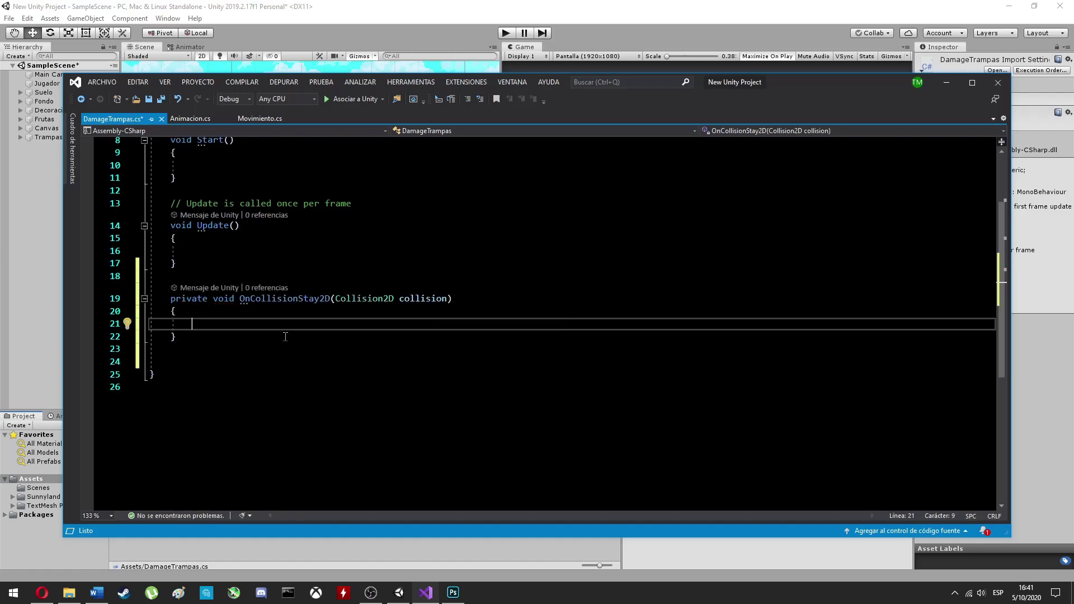
{"action": "type", "text": "if"}
{"action": "key", "text": "Tab"}
{"action": "key", "text": "Tab"}
{"action": "type", "text": "collision"}
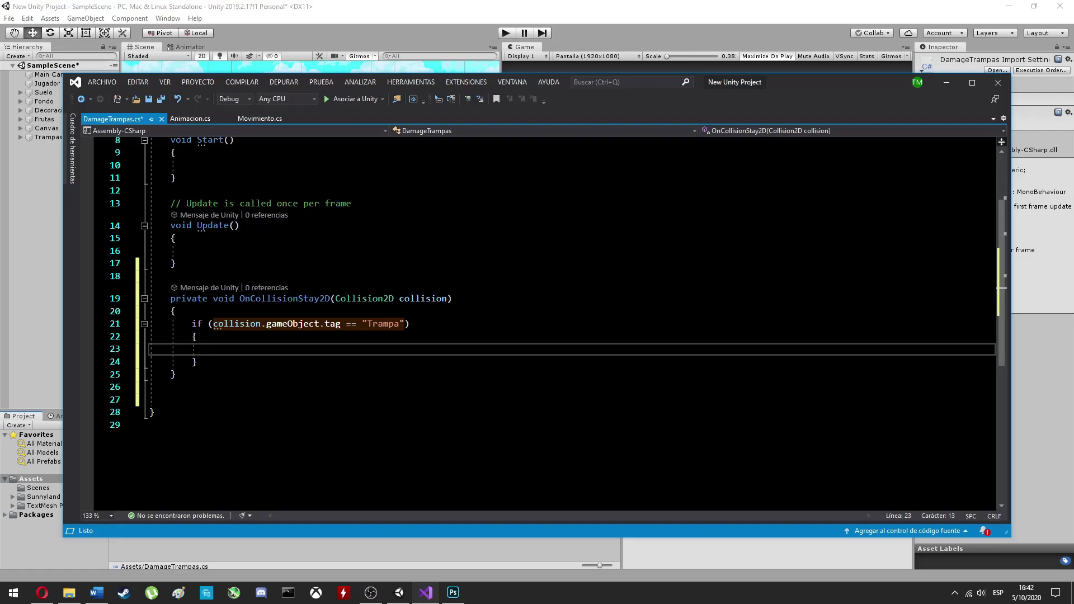
{"action": "type", "text": "Destroy(target"}
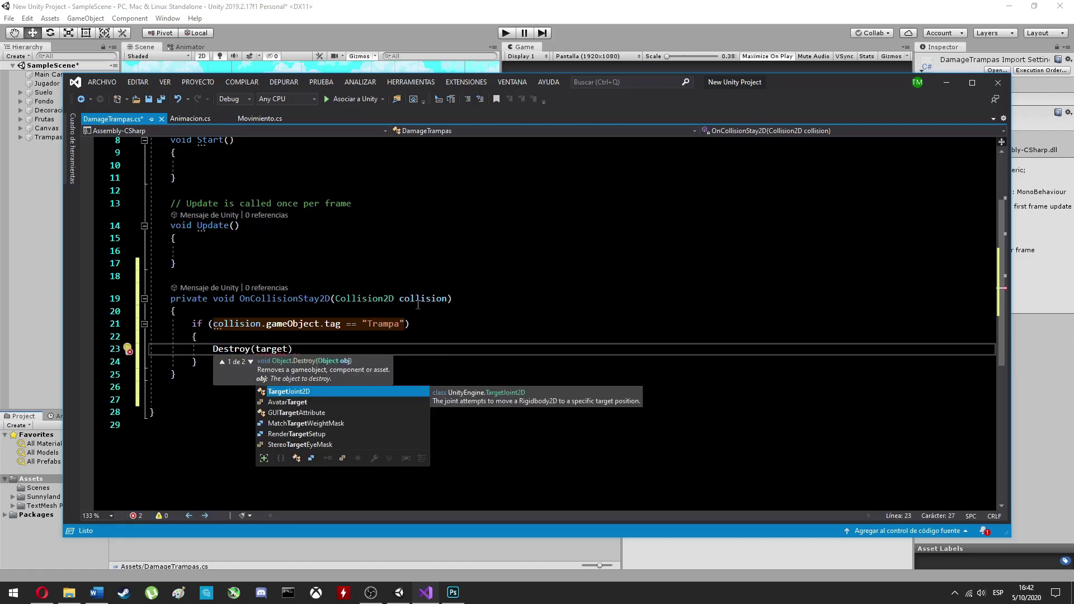
{"action": "type", "text": ".gameob"}
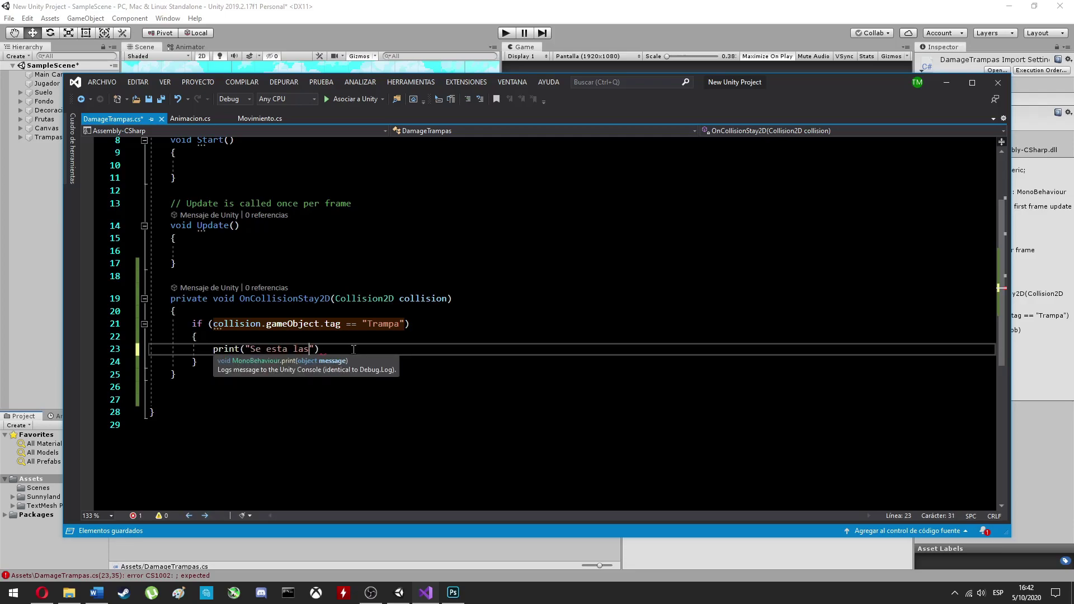
{"action": "left_click", "coordinate": [946, 82]}
{"action": "left_click", "coordinate": [506, 33]}
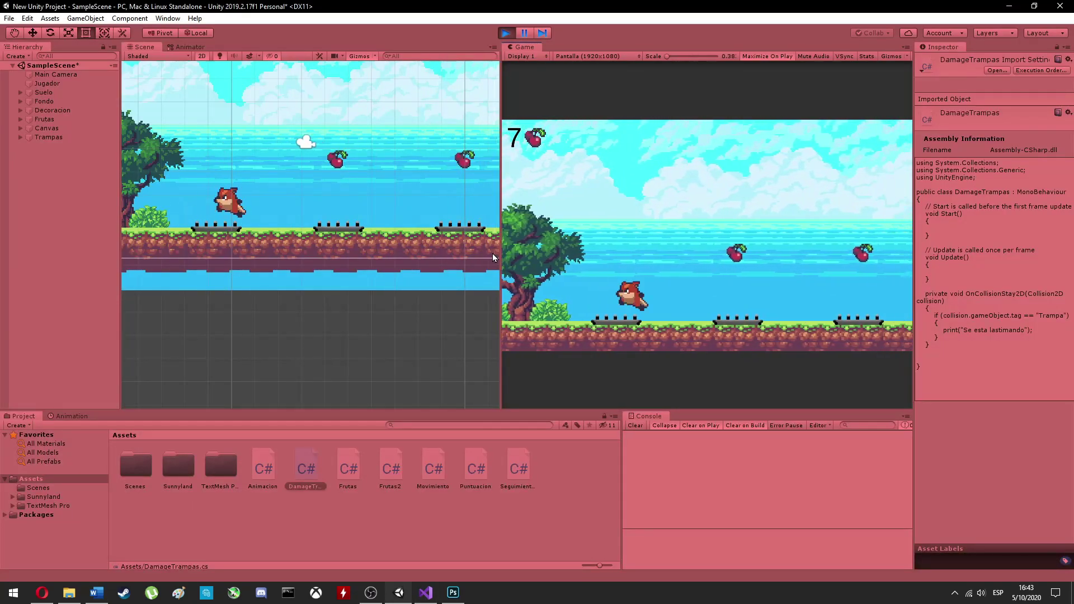
Stop the game and undo the OnCollisionStay2D method in DamageTrampas
{"action": "left_click", "coordinate": [505, 32]}
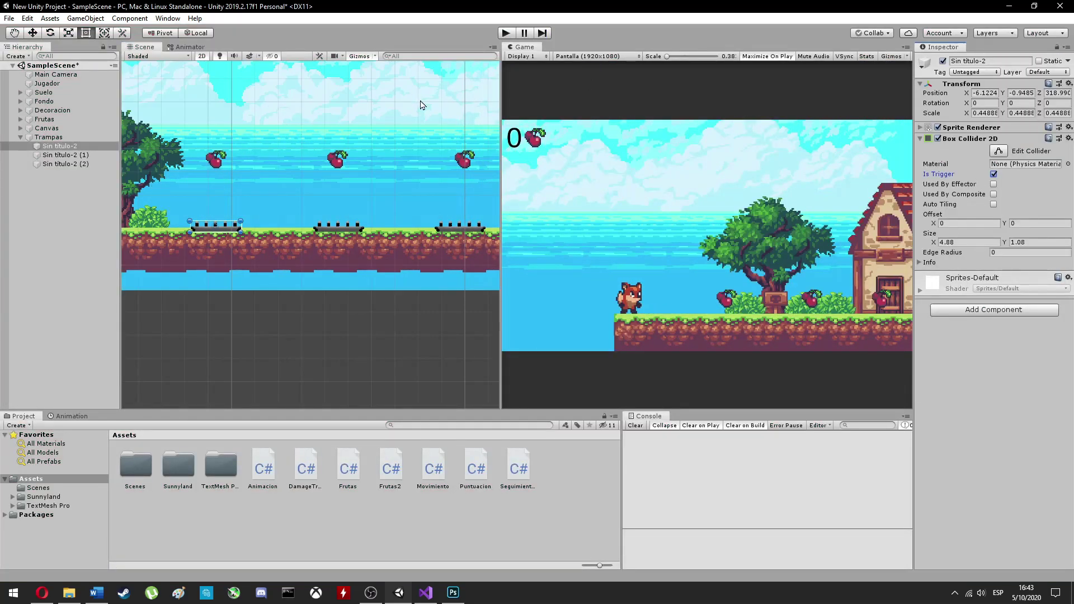
{"action": "key", "text": "alt+Tab"}
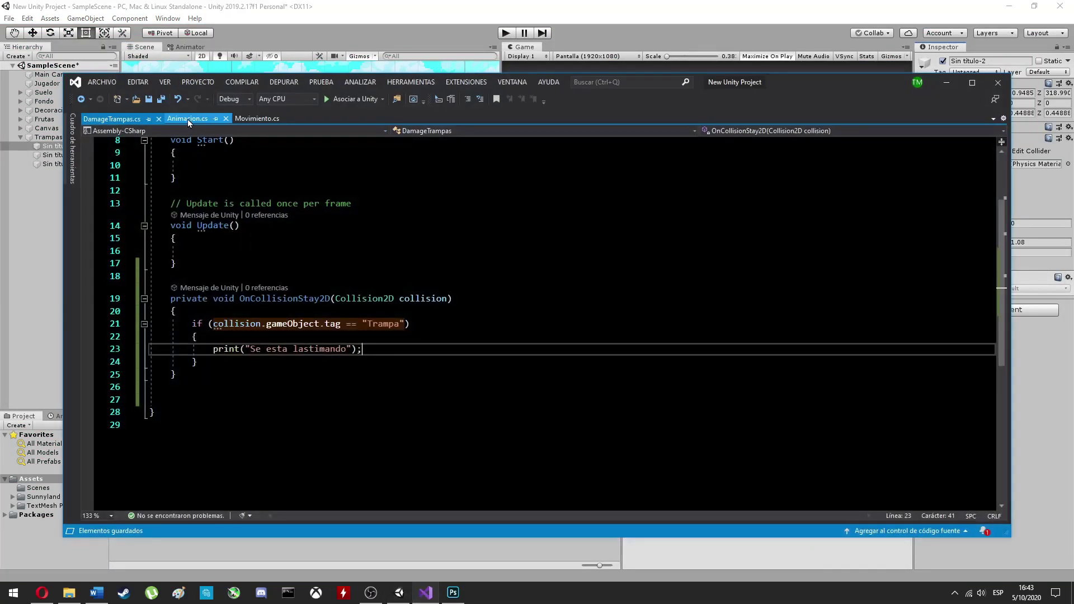
{"action": "key", "text": "alt+Tab"}
{"action": "left_click", "coordinate": [348, 470]}
{"action": "left_click", "coordinate": [425, 592]}
{"action": "key", "text": "ctrl+z"}
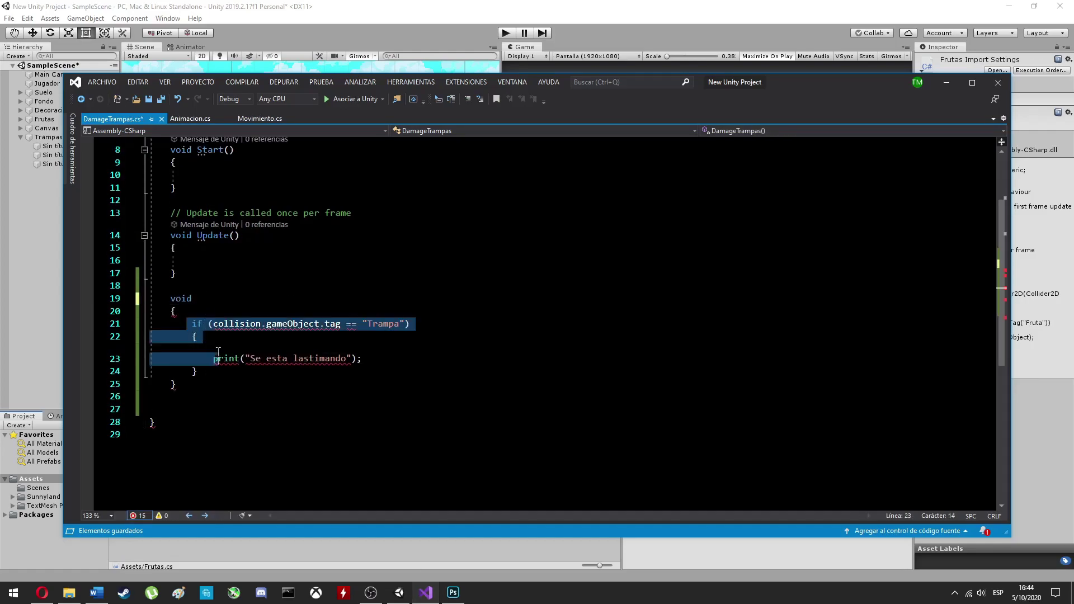
{"action": "key", "text": "ctrl+z"}
Write an OnTrigger method checking for tag "Trampa" and test it in play mode
{"action": "type", "text": "OnT"}
{"action": "key", "text": "Tab"}
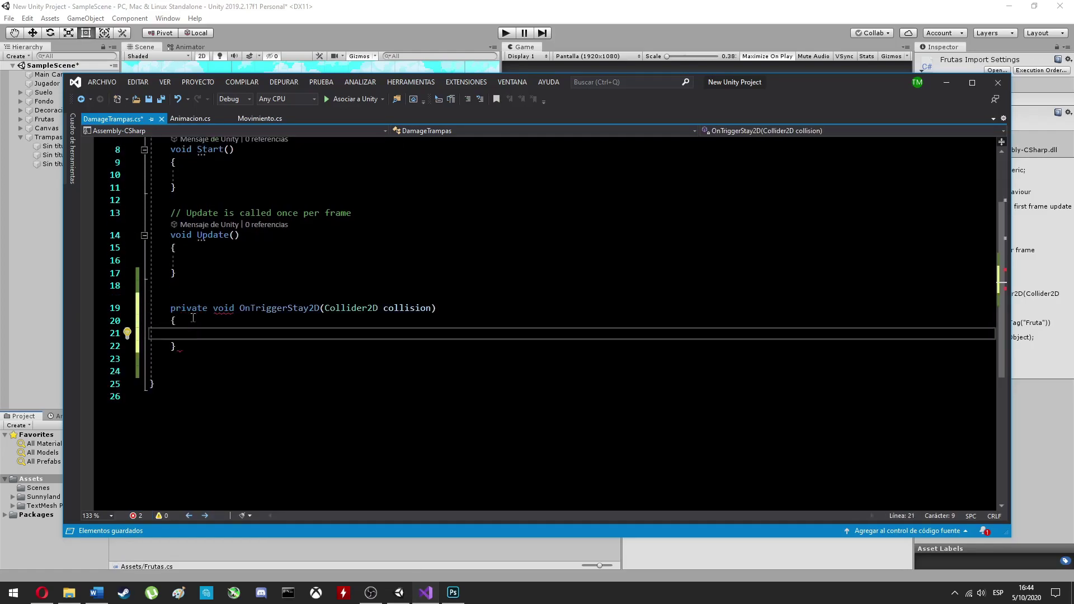
{"action": "type", "text": "if (collision.gameObject.tag == \"Trampa\")"}
{"action": "key", "text": "alt+Tab"}
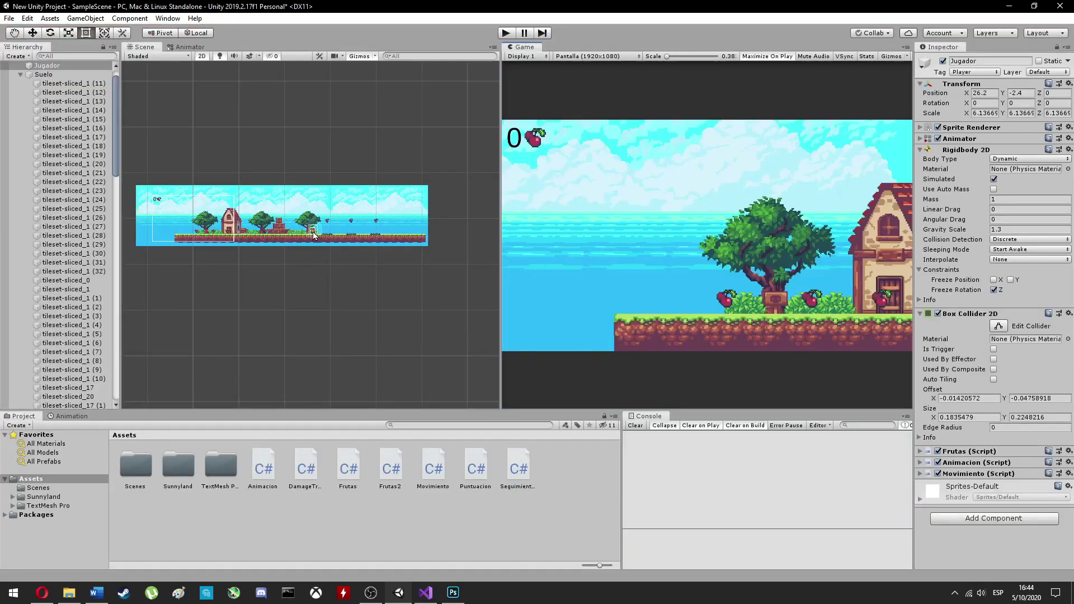
{"action": "left_click", "coordinate": [506, 37]}
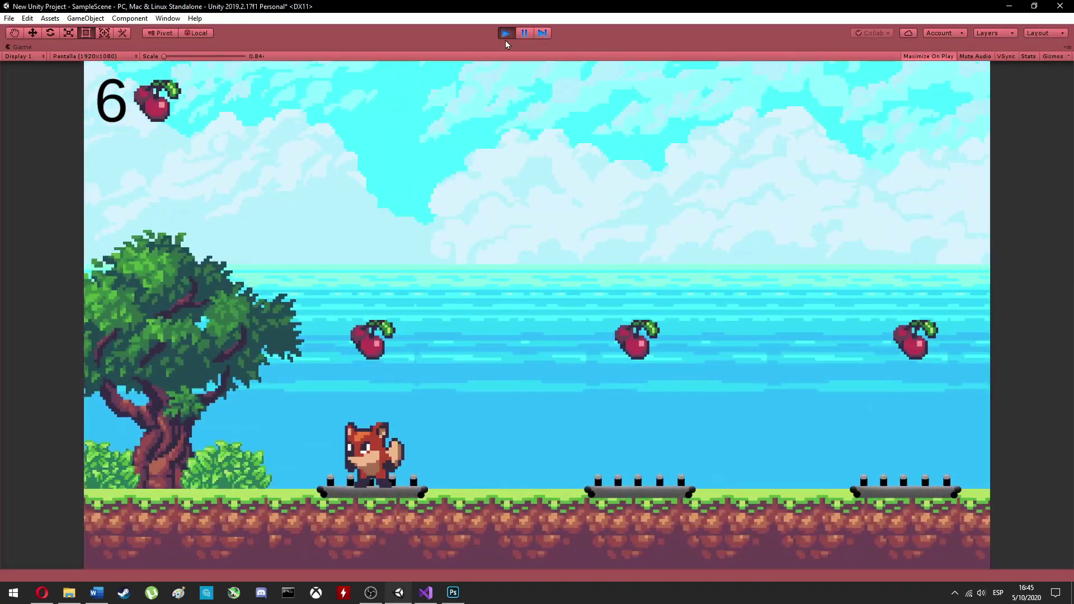
{"action": "left_click", "coordinate": [505, 35]}
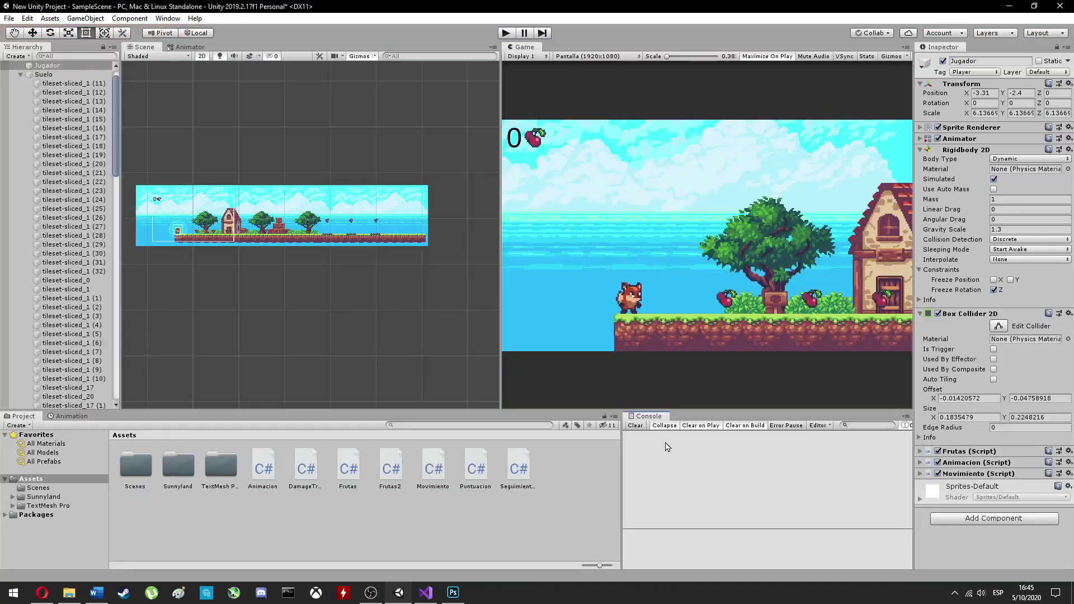
Rerun the game, then delete the misnamed trigger method from the script
{"action": "left_click", "coordinate": [426, 594]}
{"action": "left_click", "coordinate": [777, 59]}
{"action": "key", "text": "ctrl+p"}
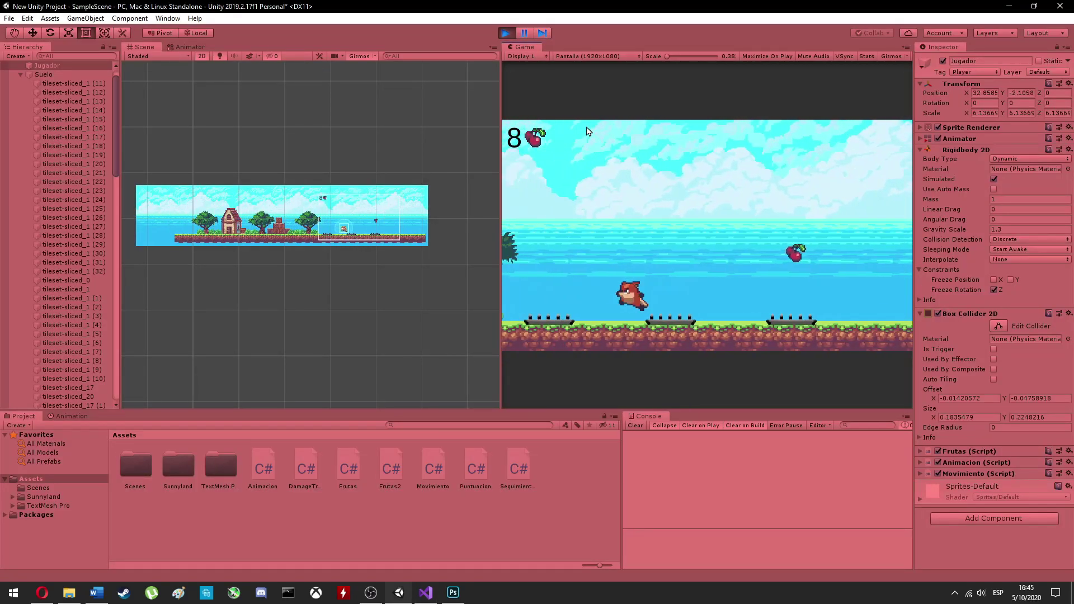
{"action": "key", "text": "ctrl+p"}
{"action": "left_click", "coordinate": [425, 594]}
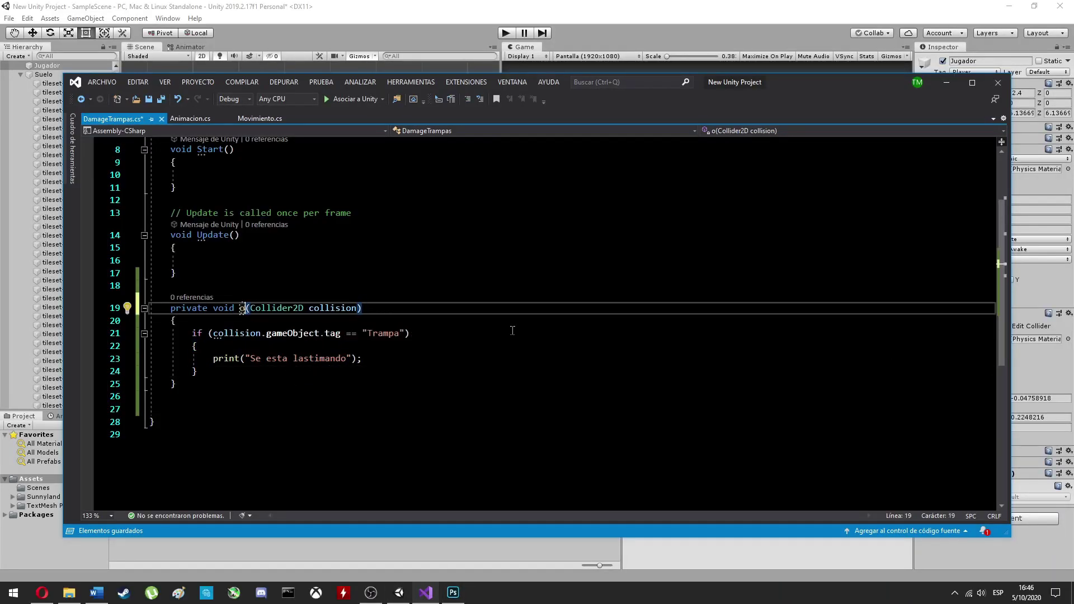
{"action": "key", "text": "shift+Down"}
{"action": "key", "text": "shift+Down"}
{"action": "key", "text": "shift+Down"}
{"action": "key", "text": "Delete"}
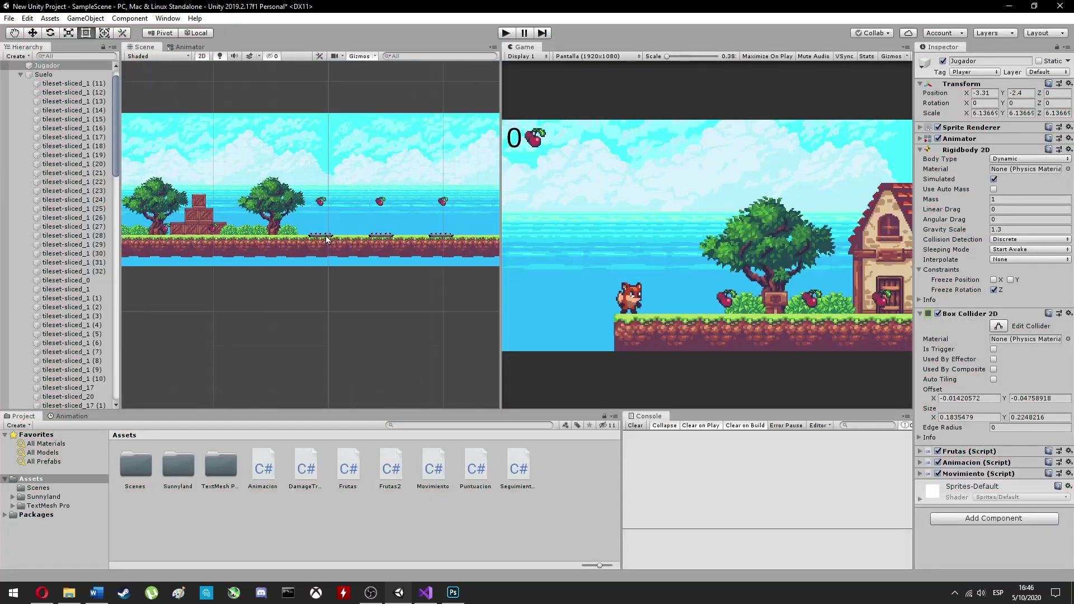
Select the first spike trap and finish the OnTriggerEnter2D method, saving back to Unity
{"action": "left_click", "coordinate": [326, 236]}
{"action": "scroll", "coordinate": [326, 236], "scroll_direction": "up", "scroll_amount": 4}
{"action": "left_click", "coordinate": [425, 593]}
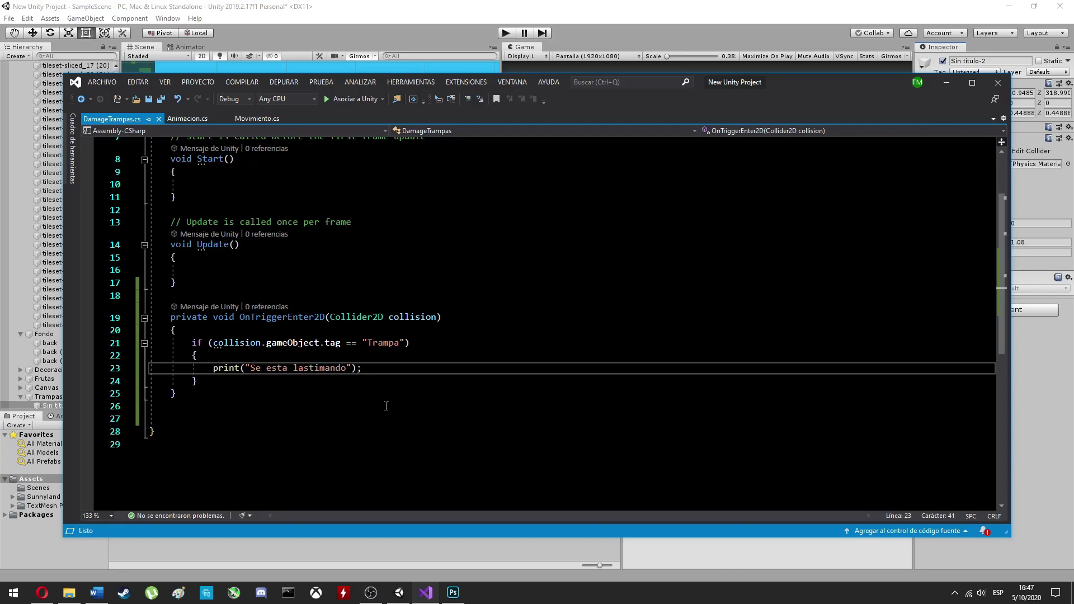
{"action": "scroll", "coordinate": [386, 405], "scroll_direction": "down", "scroll_amount": 1}
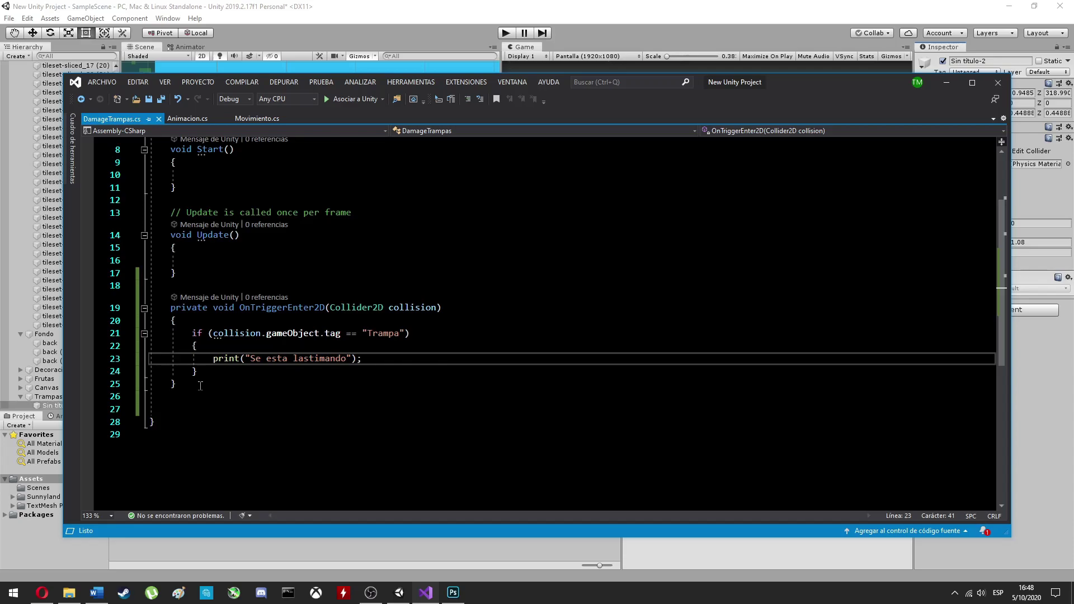
{"action": "key", "text": "alt+Tab"}
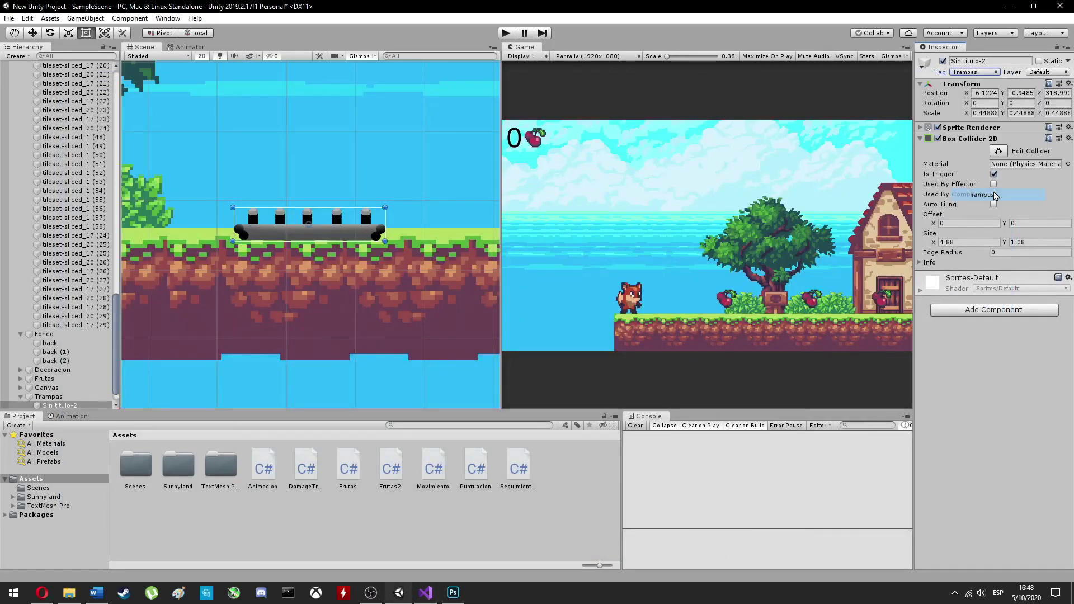
Test-run the spike trap in Play mode, then review the trap's tag options
{"action": "left_click", "coordinate": [506, 32]}
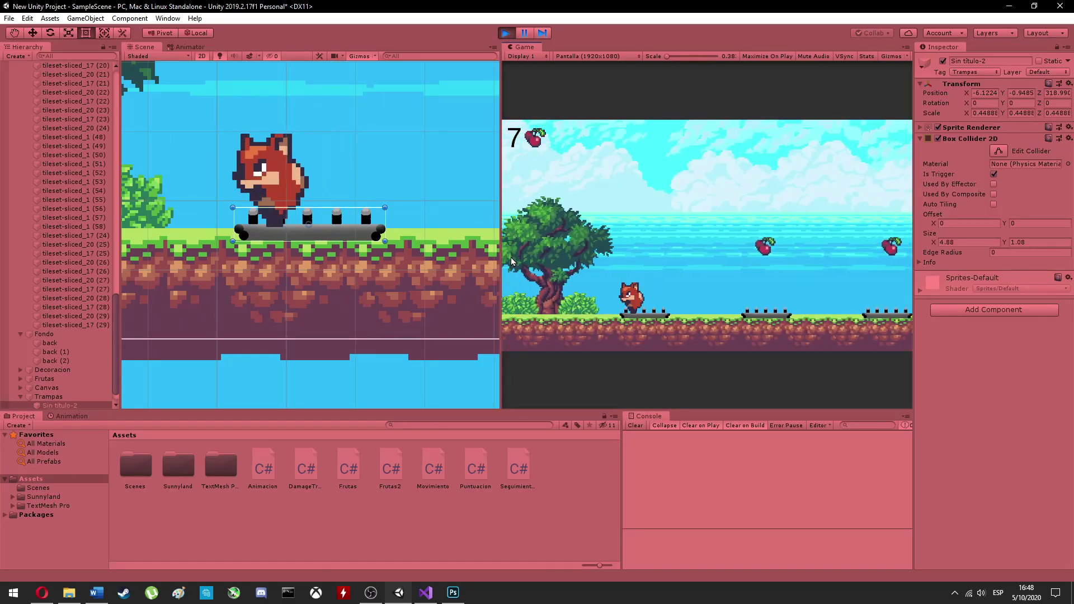
{"action": "key", "text": "ctrl+p"}
{"action": "left_click", "coordinate": [425, 593]}
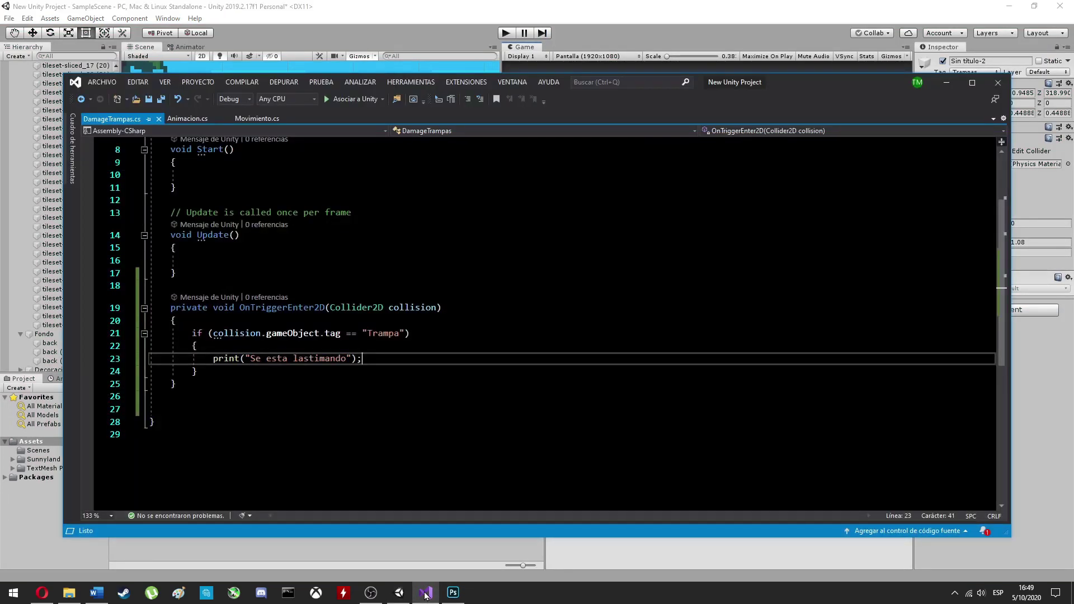
{"action": "left_click", "coordinate": [425, 593]}
{"action": "left_click", "coordinate": [974, 72]}
{"action": "left_click", "coordinate": [1000, 209]}
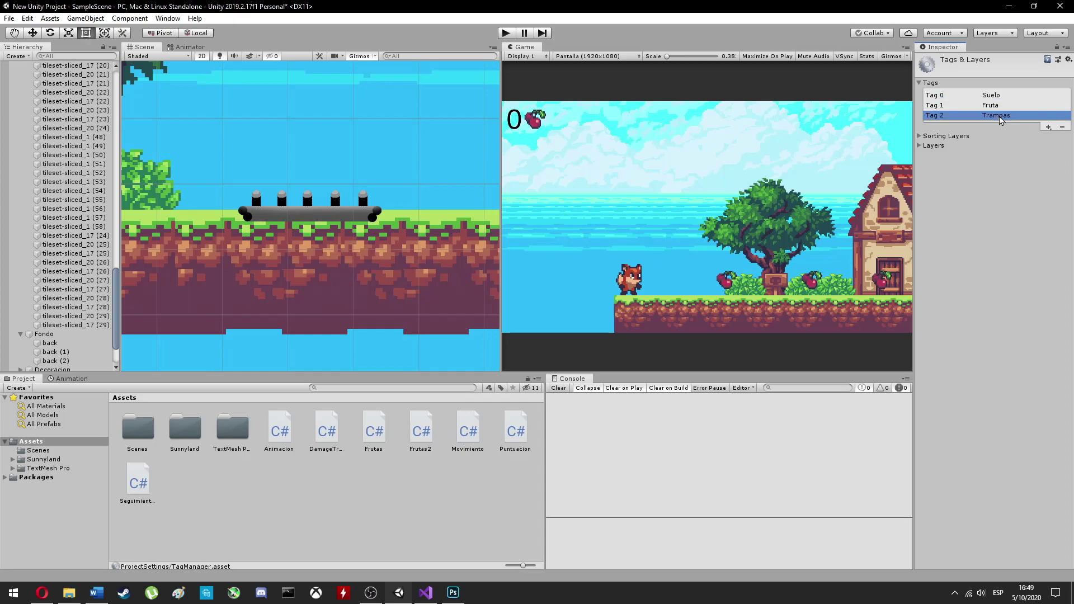
{"action": "left_click", "coordinate": [616, 329]}
{"action": "left_click", "coordinate": [308, 213]}
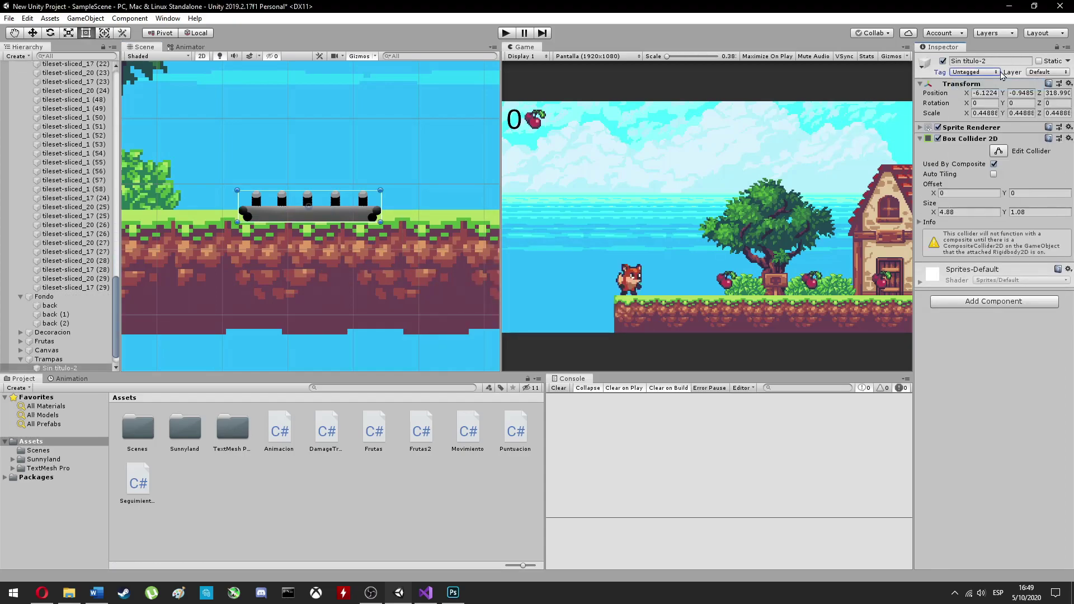
{"action": "key", "text": "ctrl+z"}
{"action": "left_click", "coordinate": [1050, 127]}
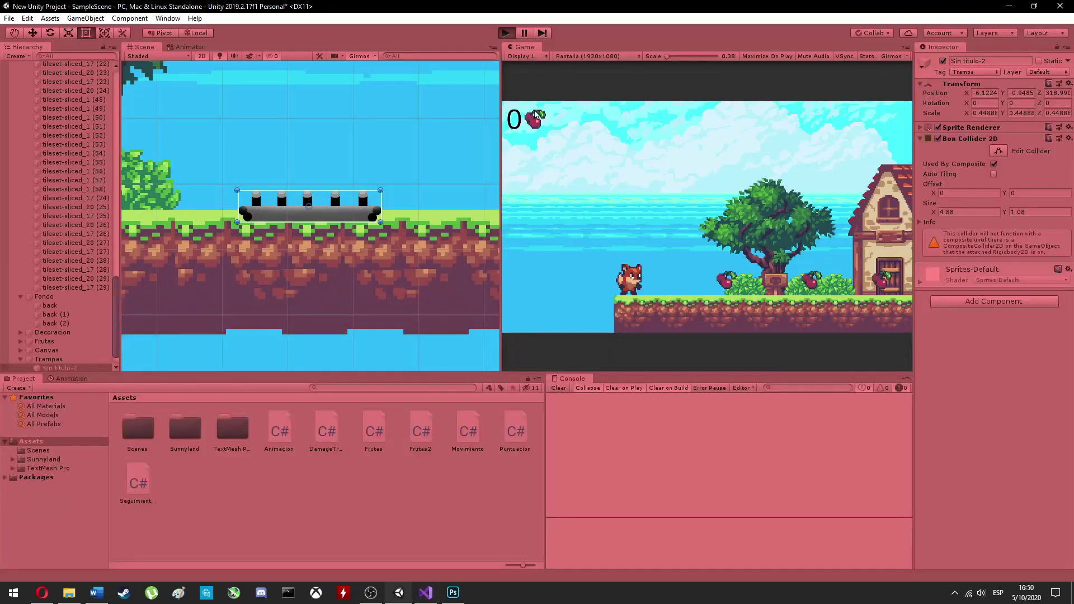
Uncheck Used By Composite on the trap's Box Collider 2D and test-run the game again
{"action": "key", "text": "Right"}
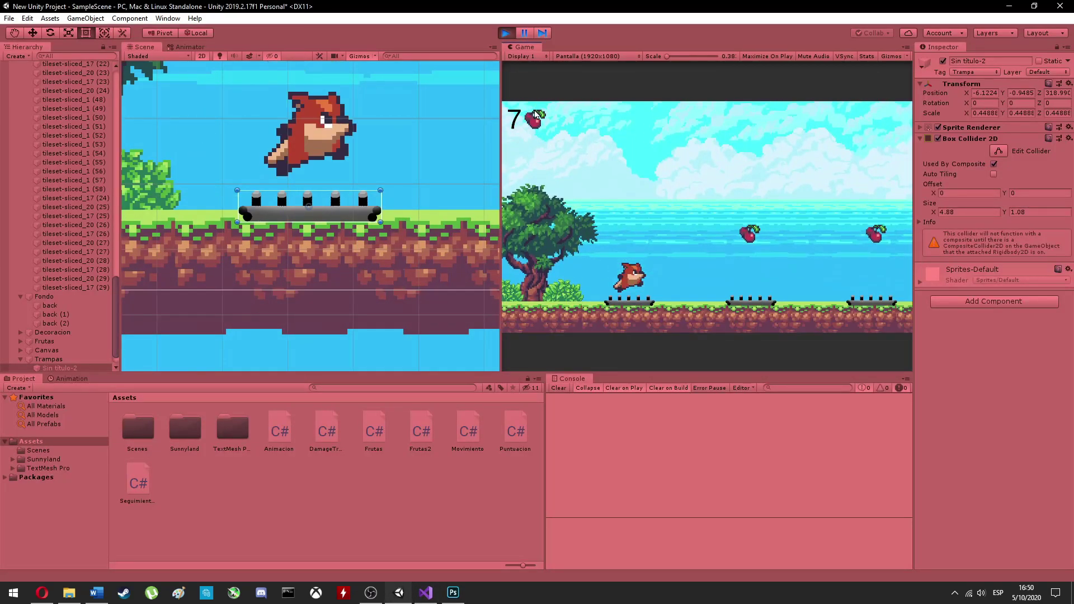
{"action": "left_click", "coordinate": [504, 33]}
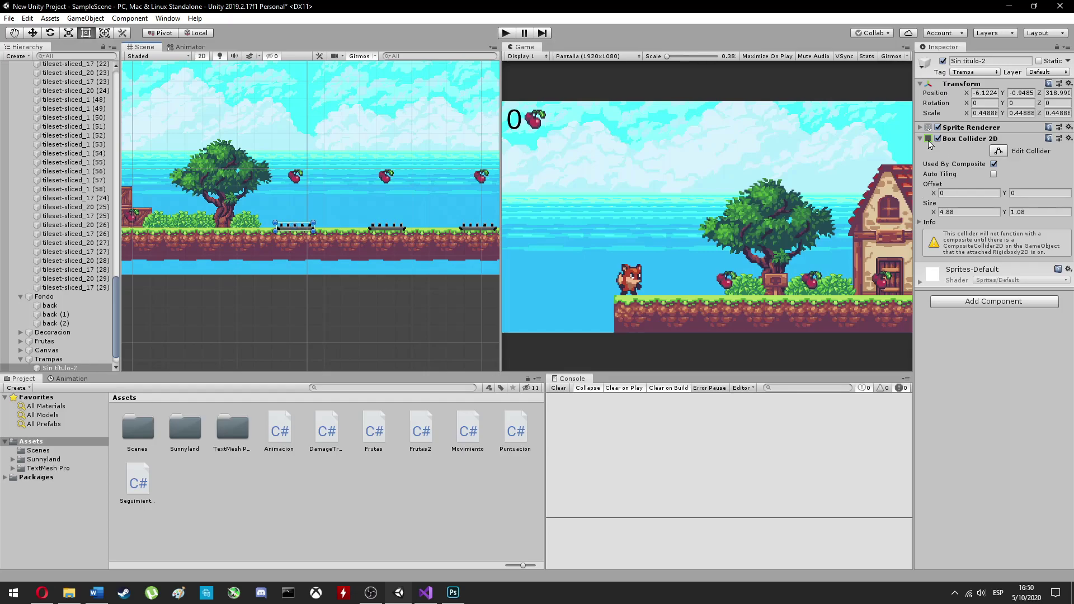
{"action": "scroll", "coordinate": [302, 225], "scroll_direction": "up", "scroll_amount": 5}
{"action": "left_click", "coordinate": [994, 164]}
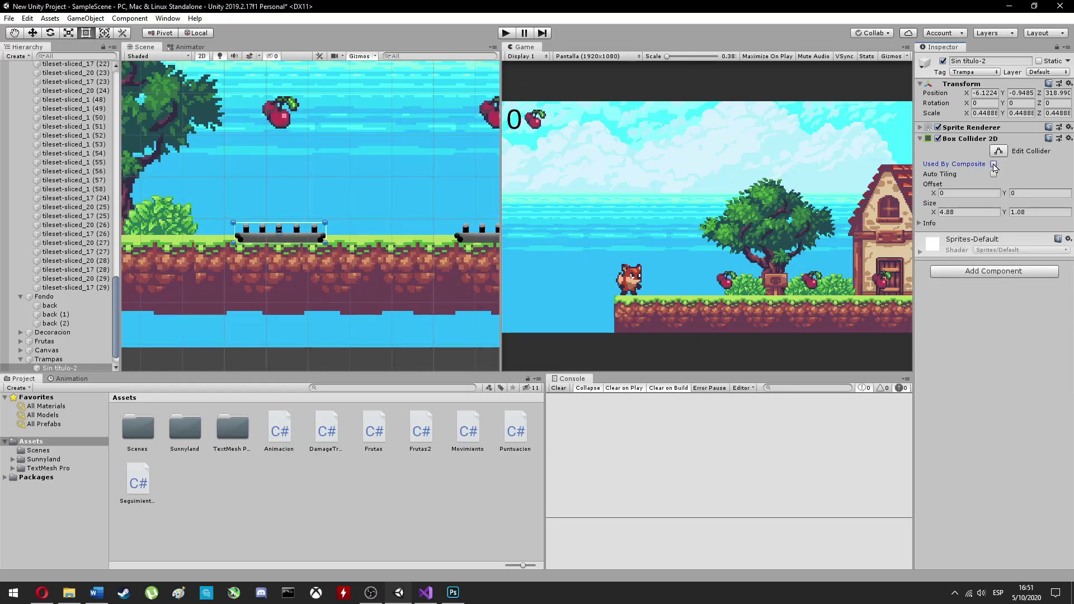
{"action": "key", "text": "ctrl+p"}
{"action": "key", "text": "Right"}
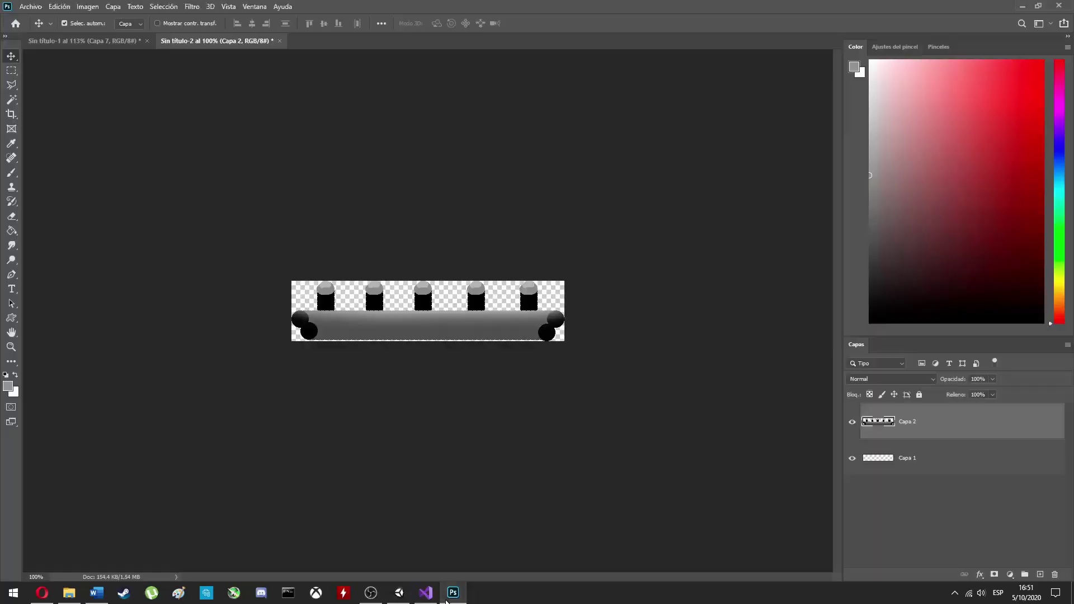
Rename OnTriggerEnter2D to OnTriggerStay2D in DamageTrampas and save the script
{"action": "left_click", "coordinate": [427, 593]}
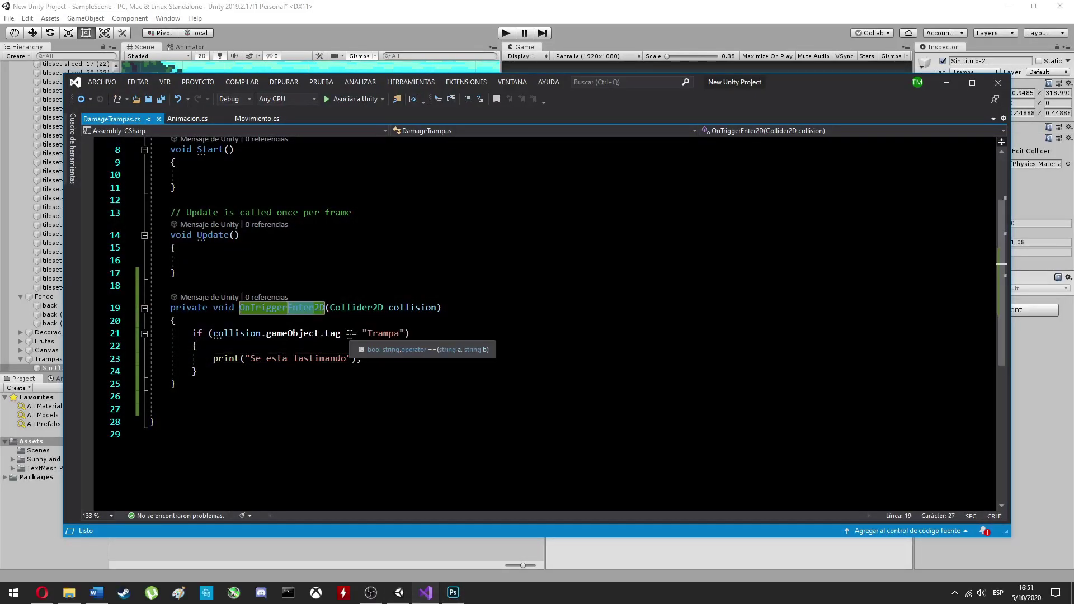
{"action": "type", "text": "Stay2D"}
{"action": "key", "text": "ctrl+s"}
{"action": "left_click", "coordinate": [620, 409]}
{"action": "scroll", "coordinate": [621, 343], "scroll_direction": "up", "scroll_amount": 3}
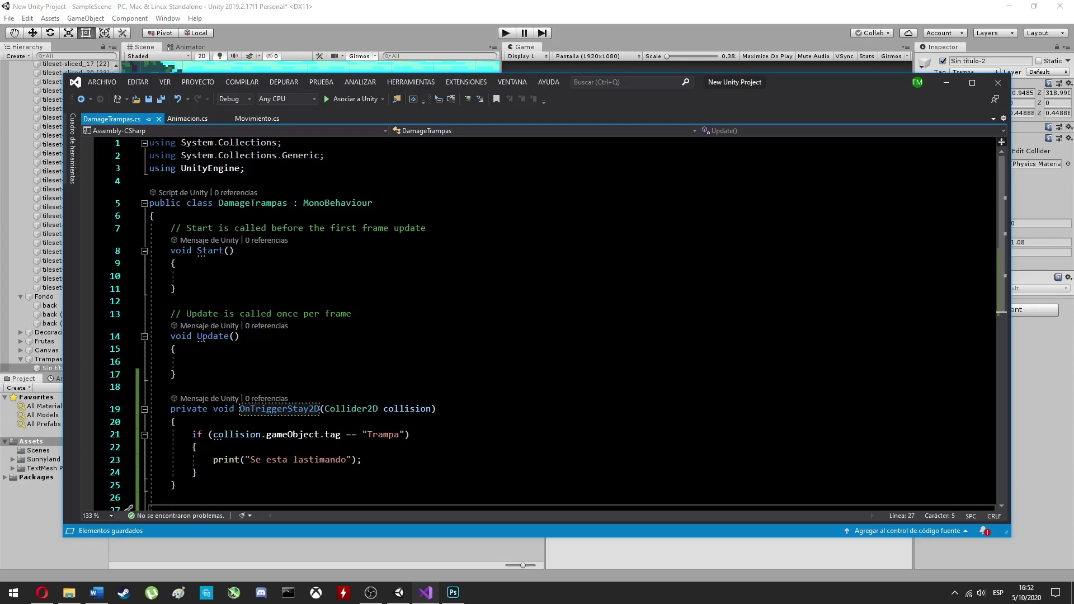
{"action": "left_click", "coordinate": [932, 63]}
Attach the DamageTrampas script to the fox player object Jugador
{"action": "scroll", "coordinate": [224, 235], "scroll_direction": "down", "scroll_amount": 5}
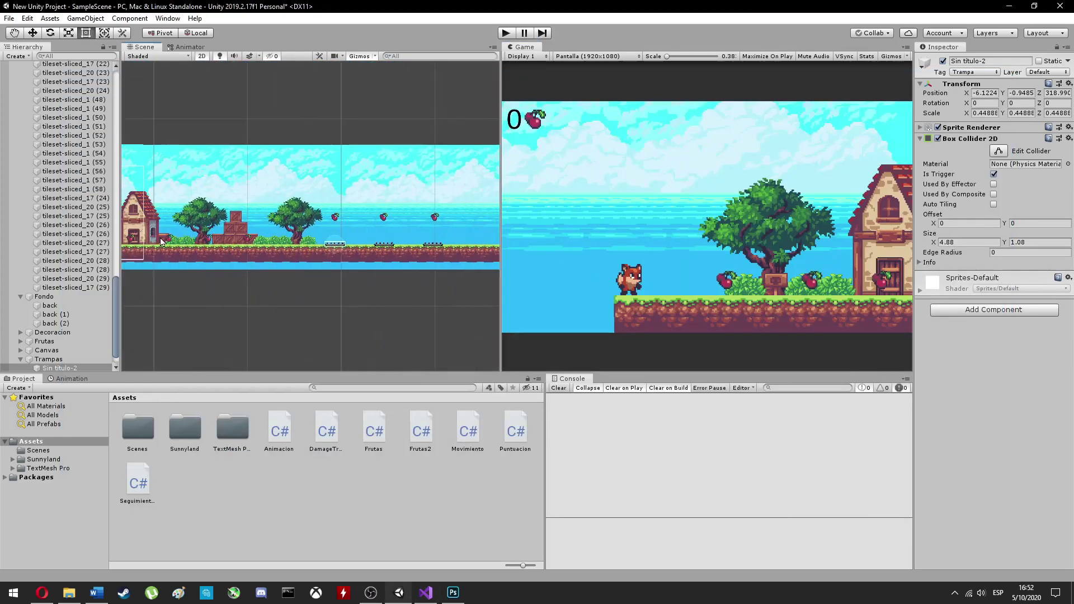
{"action": "left_click", "coordinate": [219, 242]}
{"action": "left_click_drag", "start_coordinate": [967, 531], "coordinate": [966, 532]}
{"action": "key", "text": "alt+Tab"}
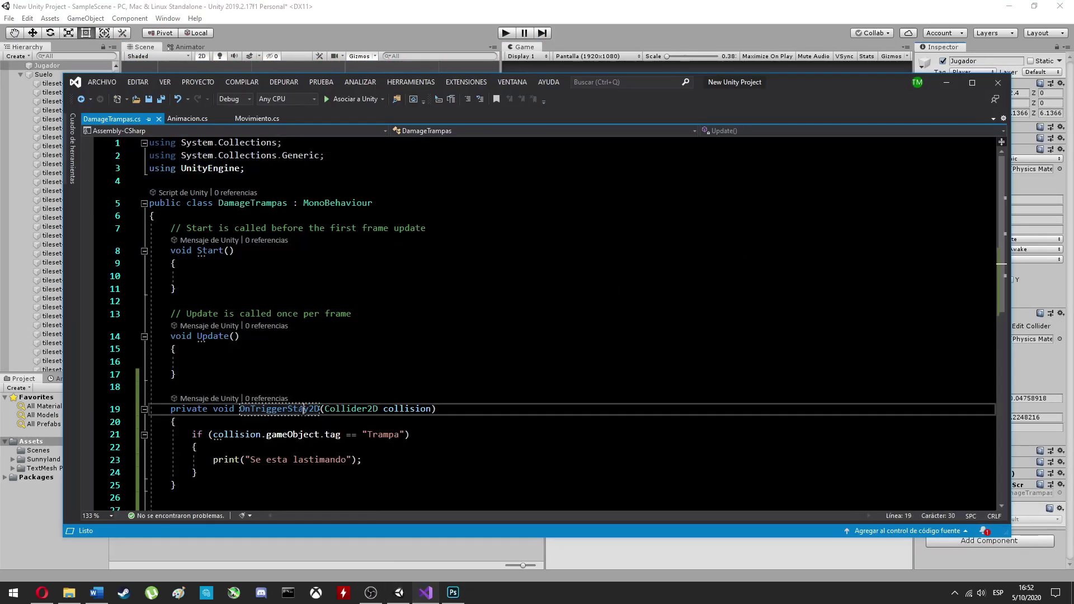
{"action": "key", "text": "alt+Tab"}
Test-run the fox into the spikes to log 'Se esta lastimando', then switch to Visual Studio
{"action": "key", "text": "ctrl+p"}
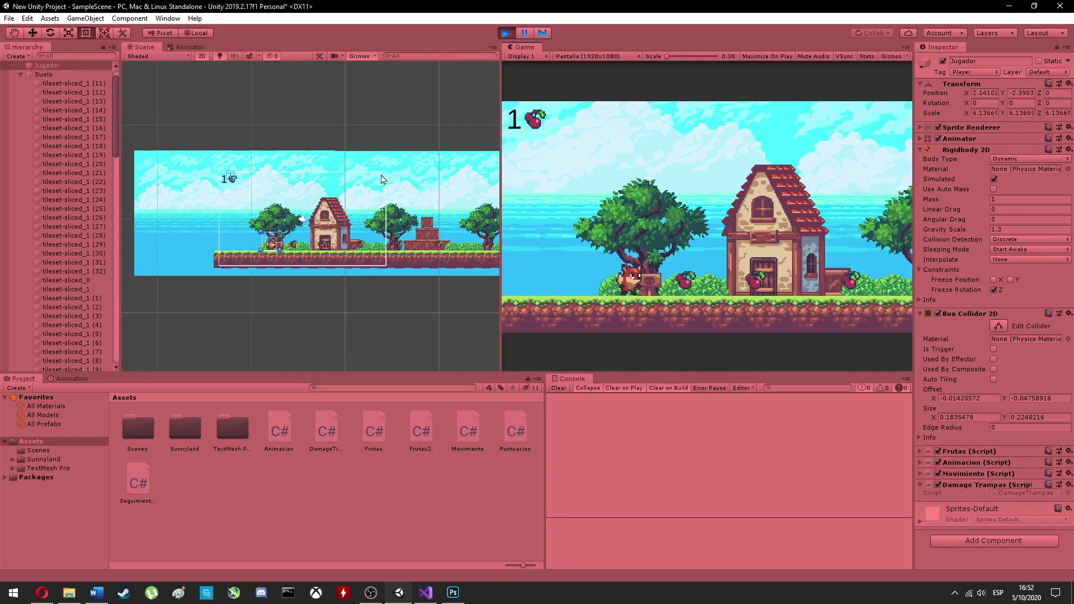
{"action": "left_click", "coordinate": [505, 33]}
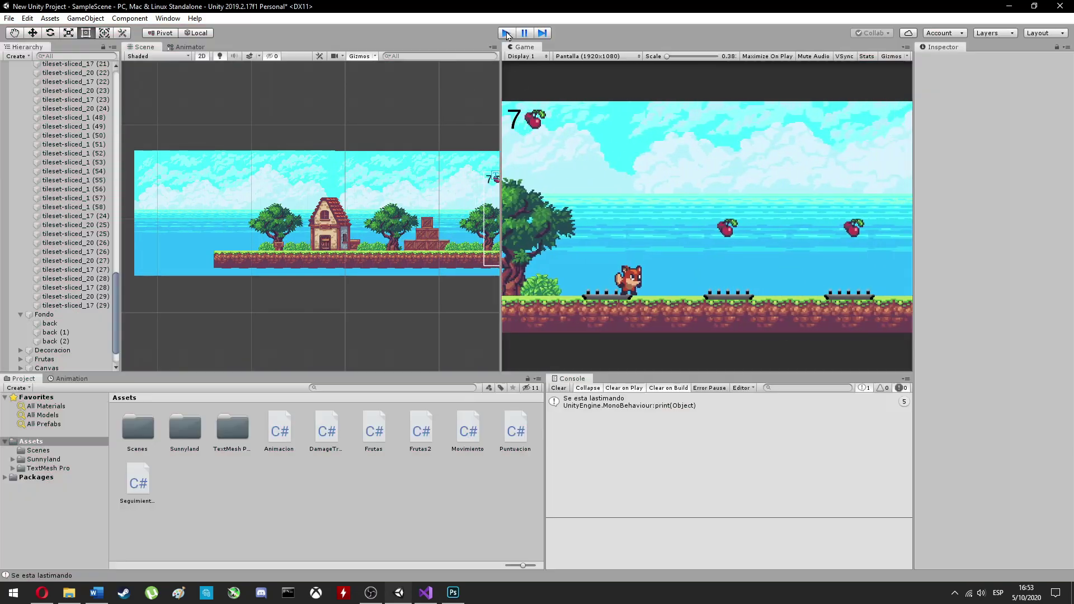
{"action": "left_click", "coordinate": [501, 37]}
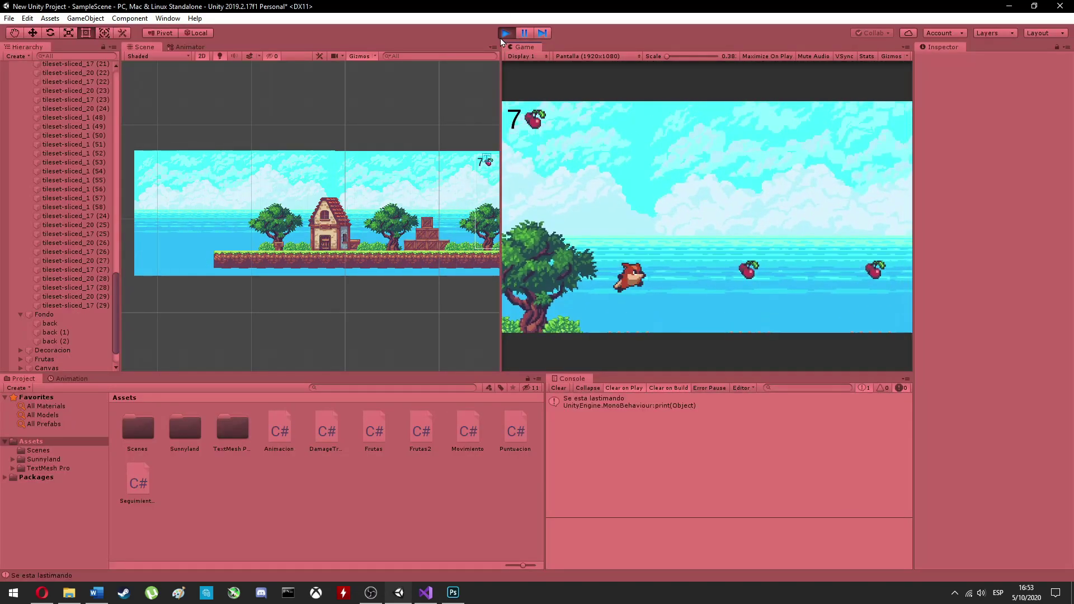
{"action": "left_click", "coordinate": [501, 37]}
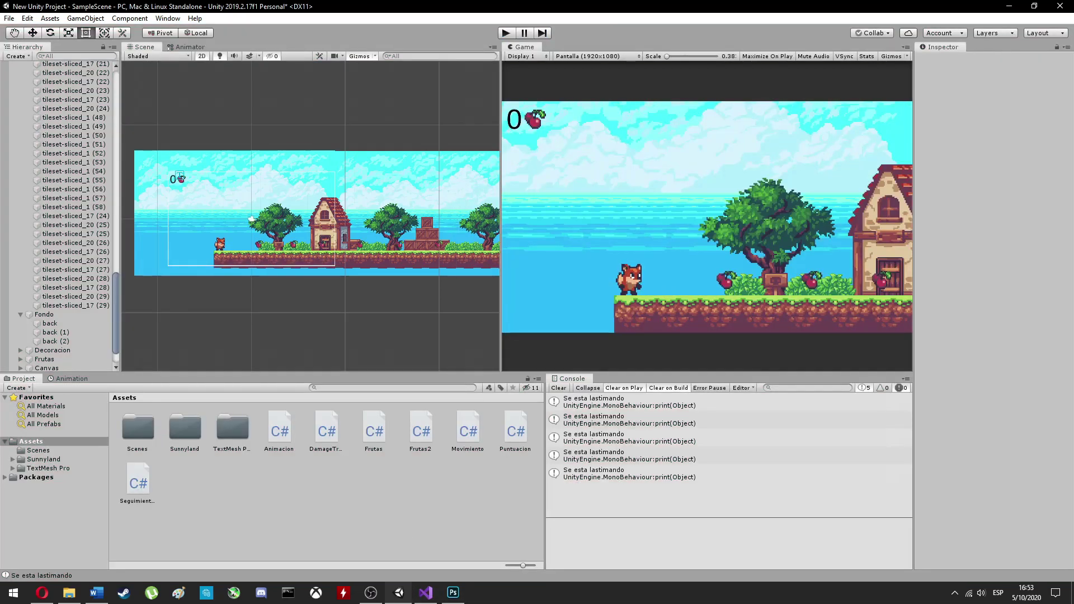
{"action": "key", "text": "alt+Tab"}
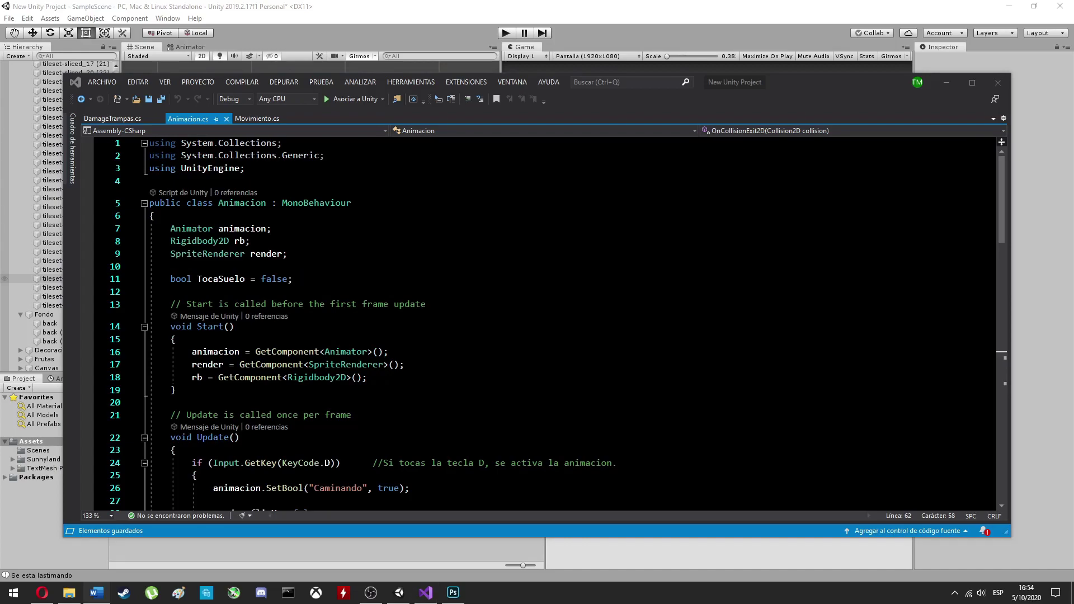
Declare SpriteRenderer render and add render.color = color.red in the trigger handler, then save and play
{"action": "left_click", "coordinate": [112, 118]}
{"action": "type", "text": "SpriteRenderer render;"}
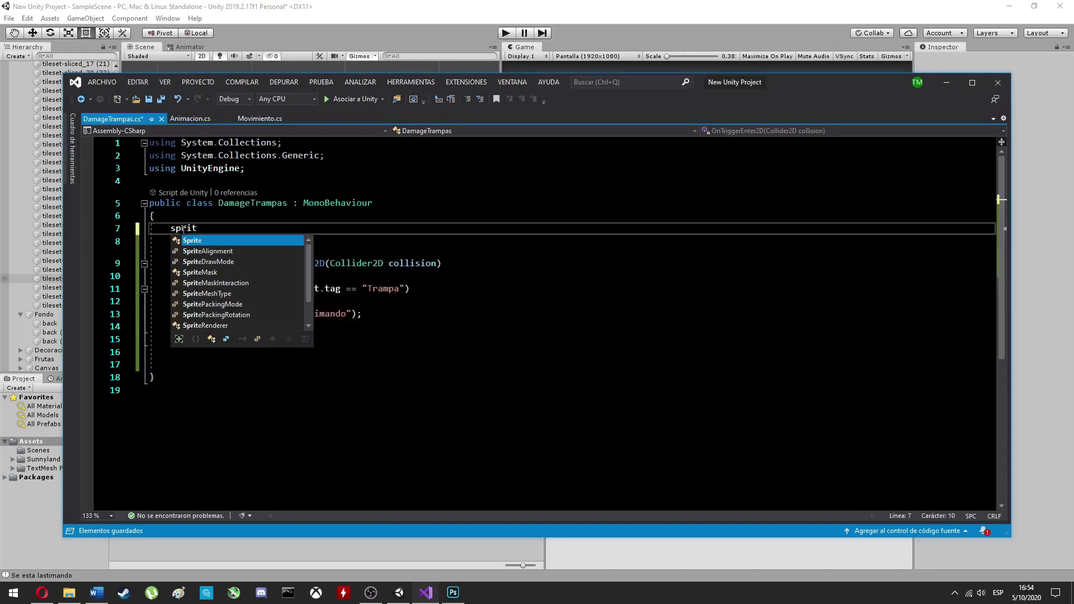
{"action": "left_click", "coordinate": [371, 313]}
{"action": "key", "text": "Return"}
{"action": "type", "text": "render.color = color.red;"}
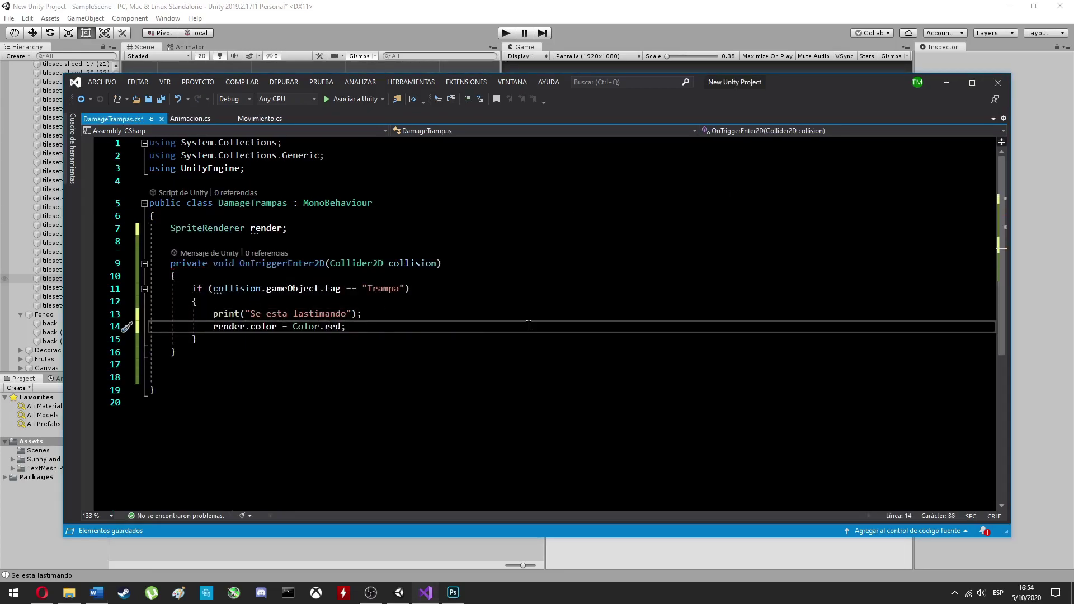
{"action": "left_click", "coordinate": [752, 65]}
{"action": "key", "text": "ctrl+p"}
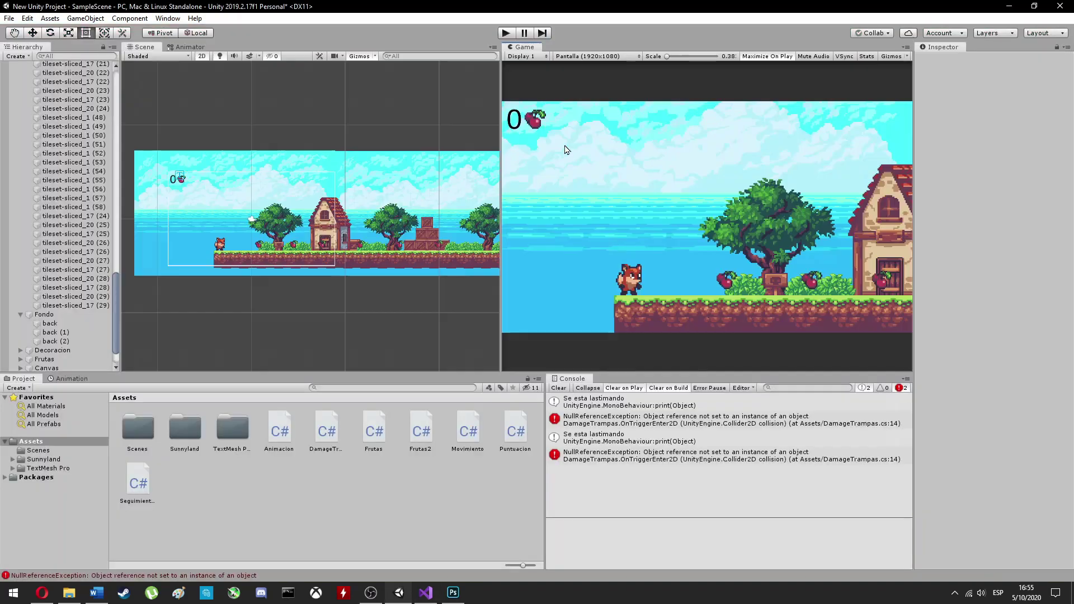
Jump to the NullReferenceException line, then rerun the fox into the spike traps
{"action": "left_click", "coordinate": [752, 425]}
{"action": "double_click", "coordinate": [753, 425]}
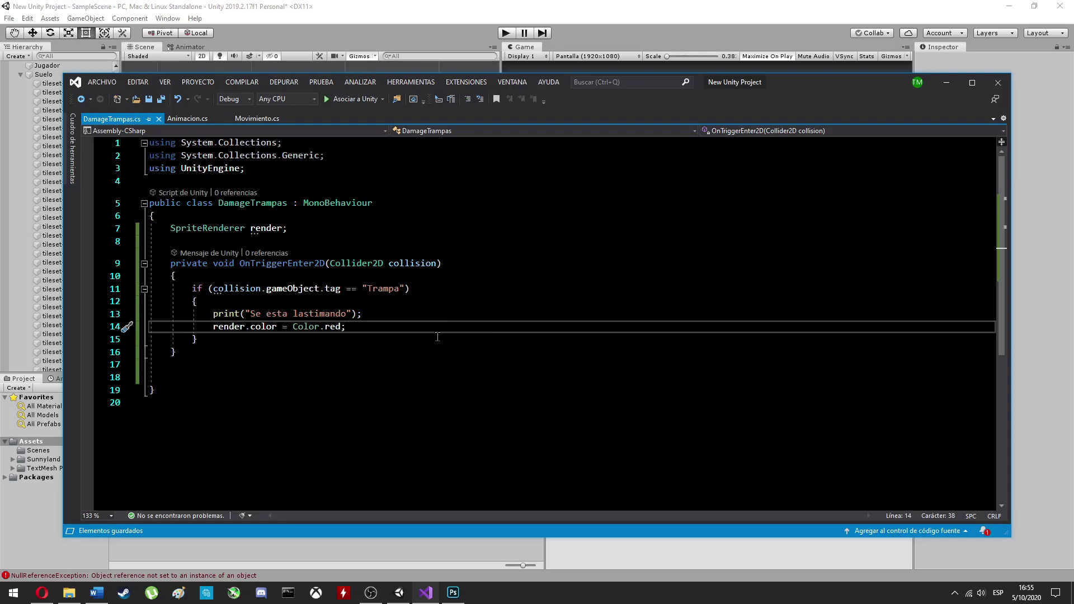
{"action": "key", "text": "alt+Tab"}
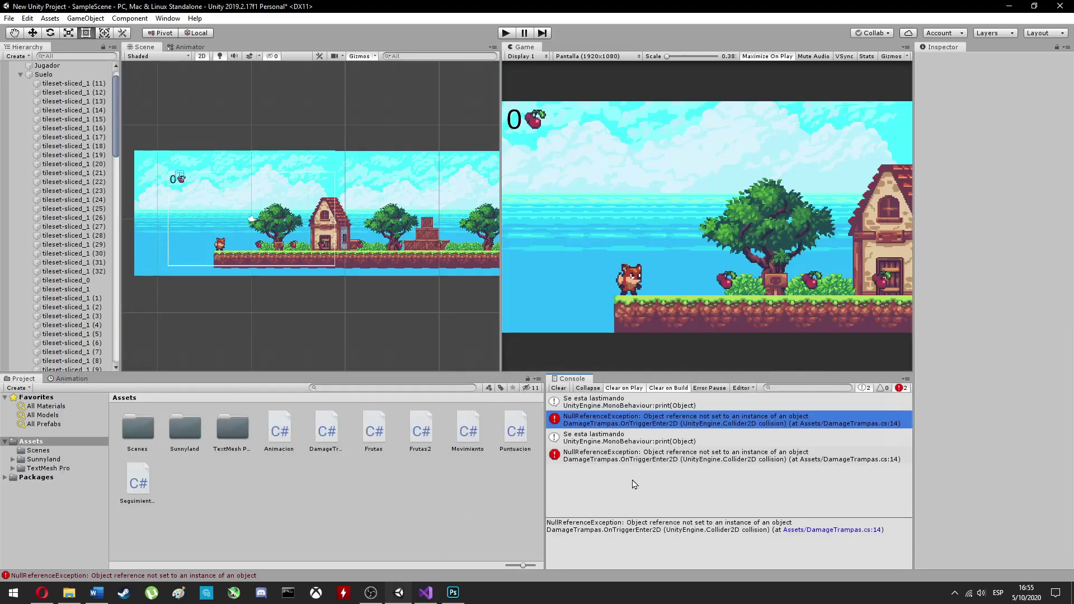
{"action": "left_click", "coordinate": [425, 593]}
{"action": "left_click", "coordinate": [425, 593]}
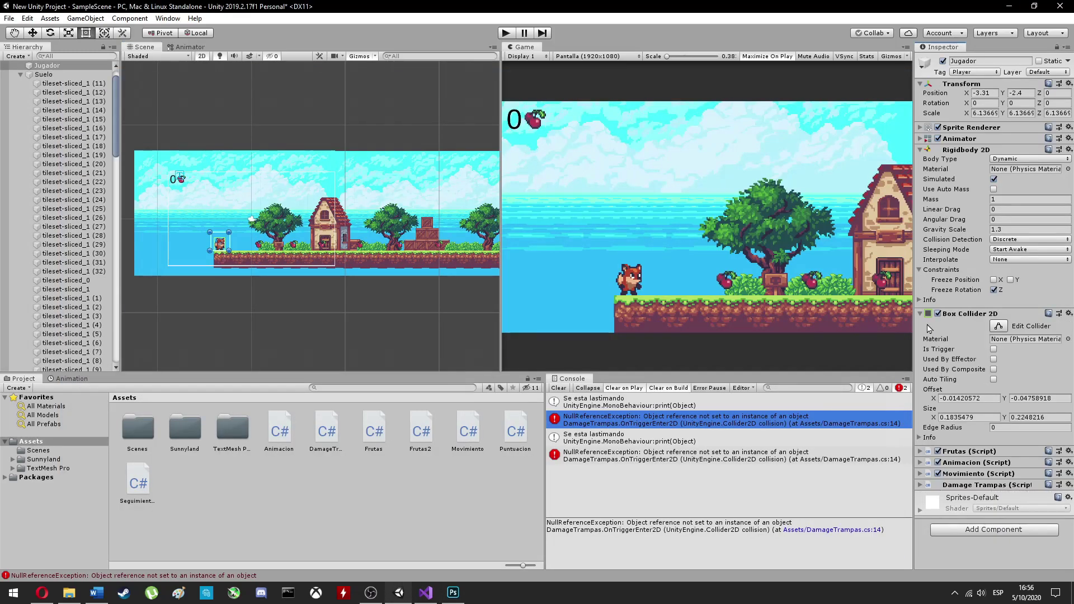
{"action": "left_click", "coordinate": [505, 32]}
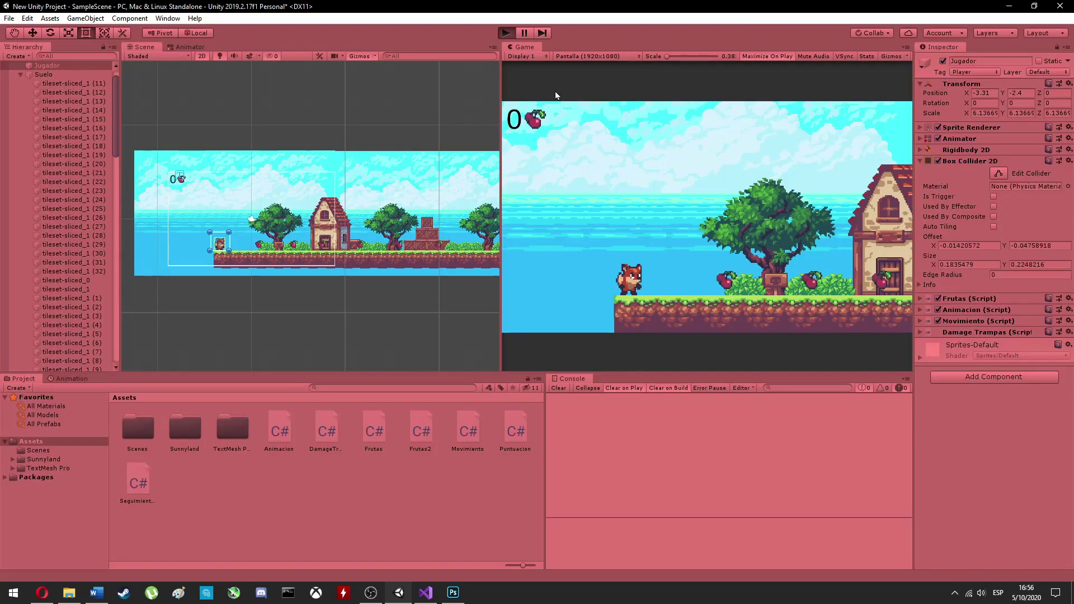
{"action": "key", "text": "Right"}
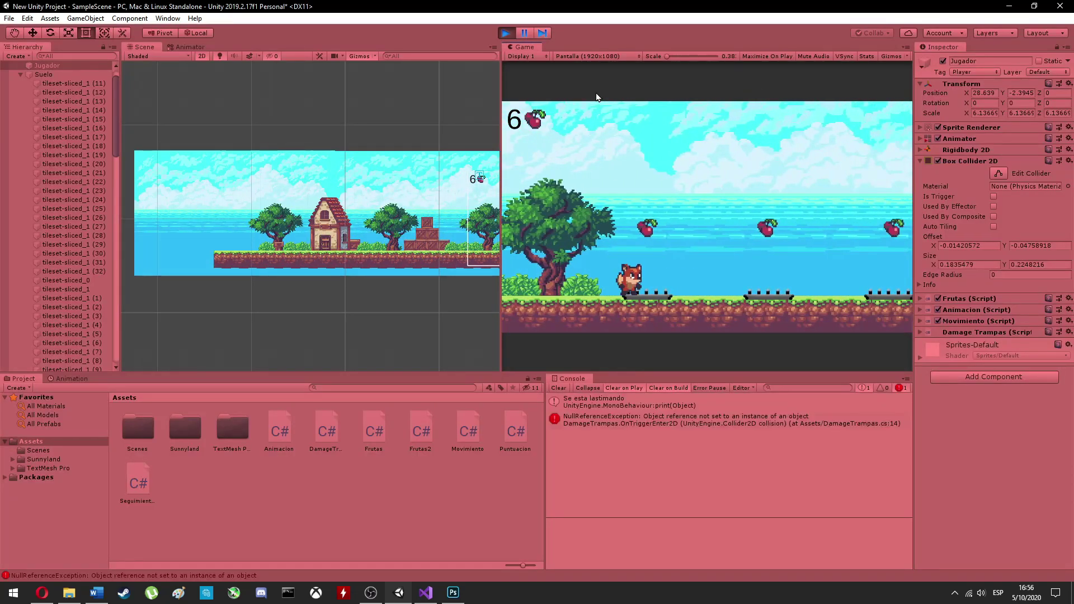
{"action": "left_click", "coordinate": [505, 33]}
Open the error's line, then inspect Jugador's Sprite Renderer and locate its idle sprite
{"action": "double_click", "coordinate": [643, 419]}
{"action": "key", "text": "alt+Tab"}
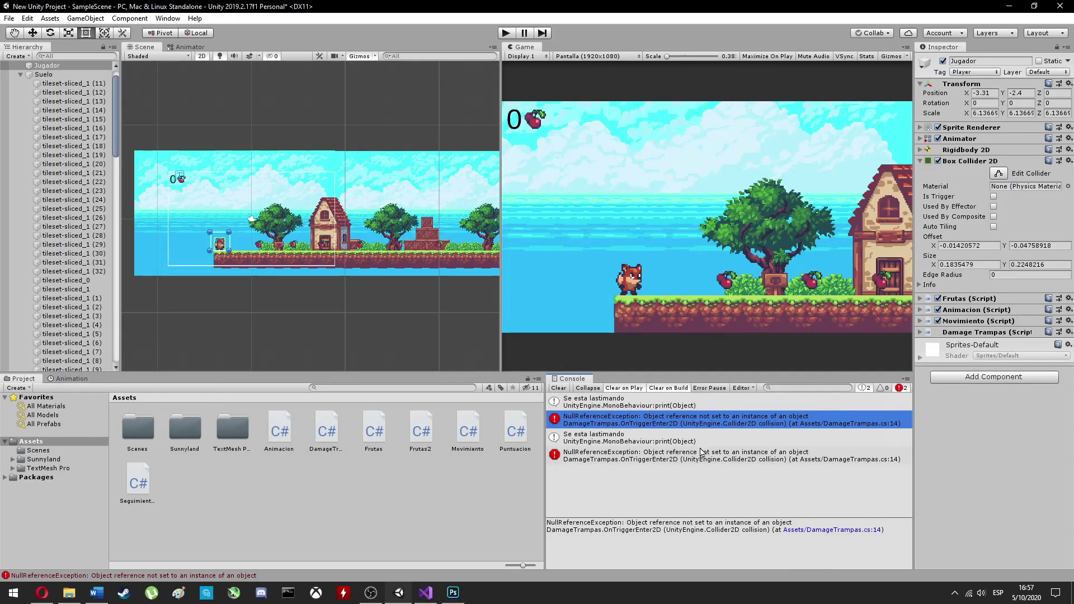
{"action": "key", "text": "alt+Tab"}
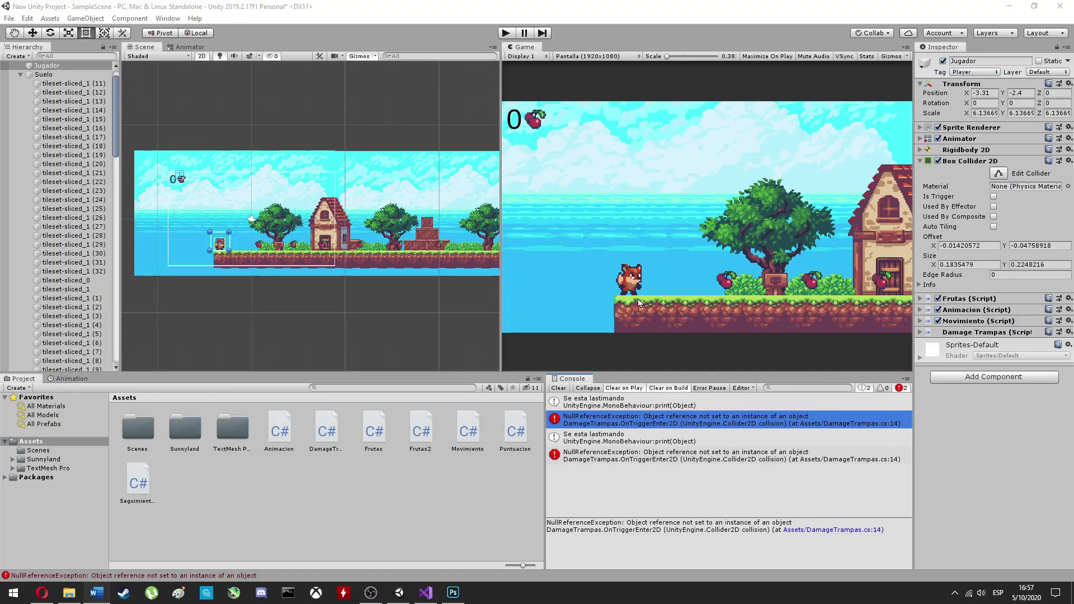
{"action": "left_click", "coordinate": [920, 128]}
{"action": "left_click", "coordinate": [1018, 136]}
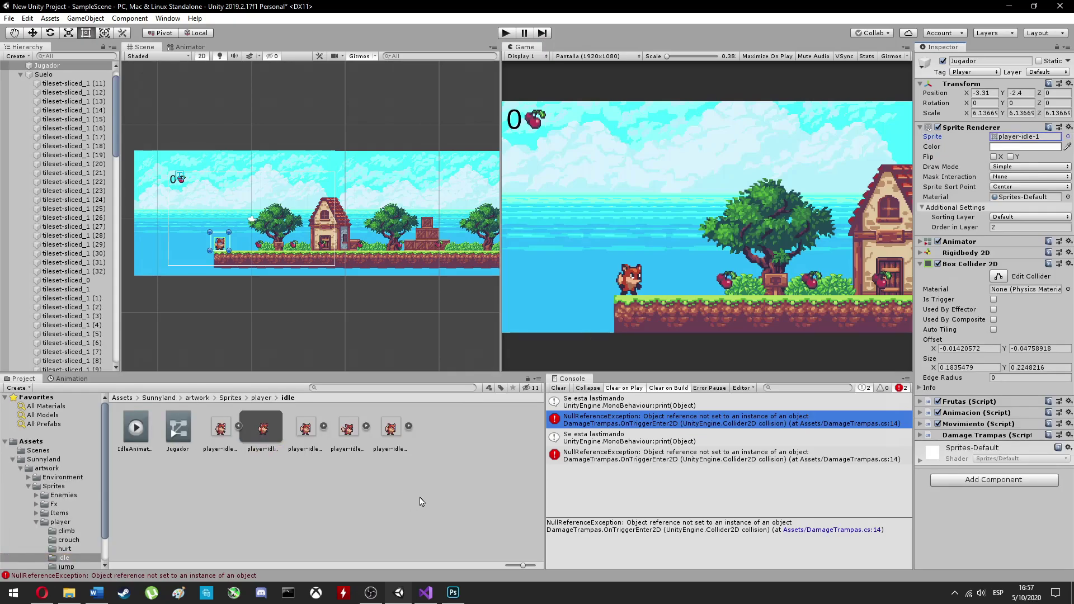
Add a Start() method assigning render = GetComponent<SpriteRenderer>() in DamageTrampas
{"action": "key", "text": "Return"}
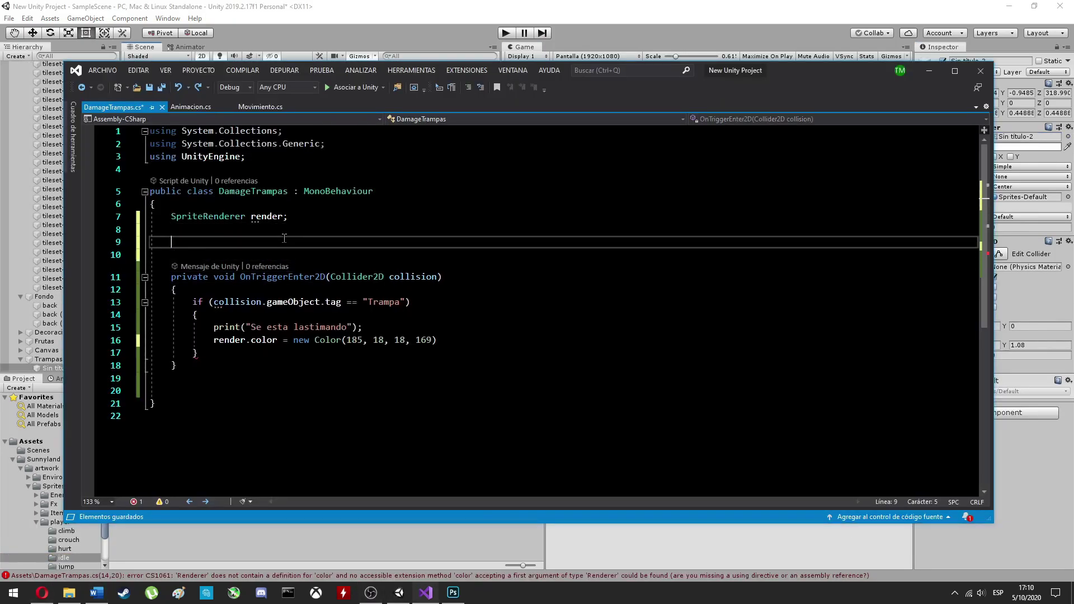
{"action": "type", "text": "void Start"}
{"action": "key", "text": "Tab"}
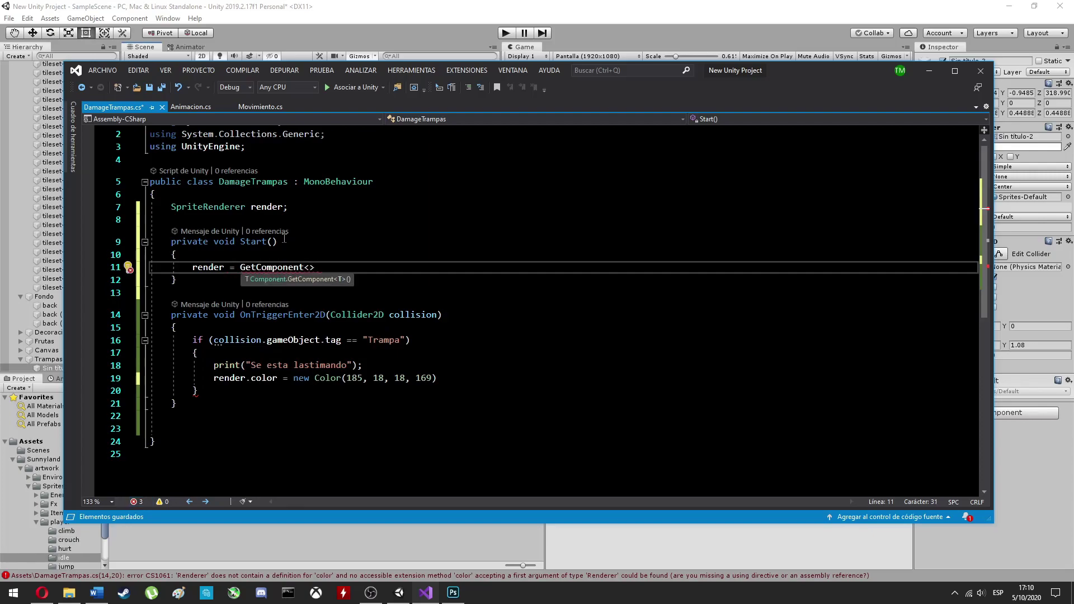
{"action": "mouse_move", "coordinate": [272, 271]}
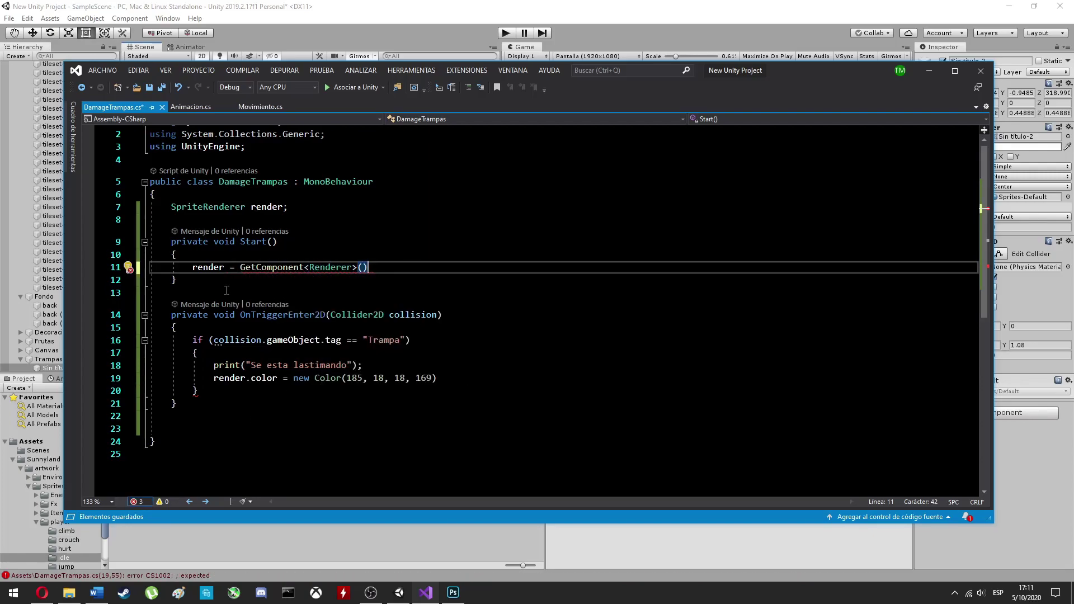
{"action": "left_click_drag", "start_coordinate": [178, 255], "coordinate": [196, 267]}
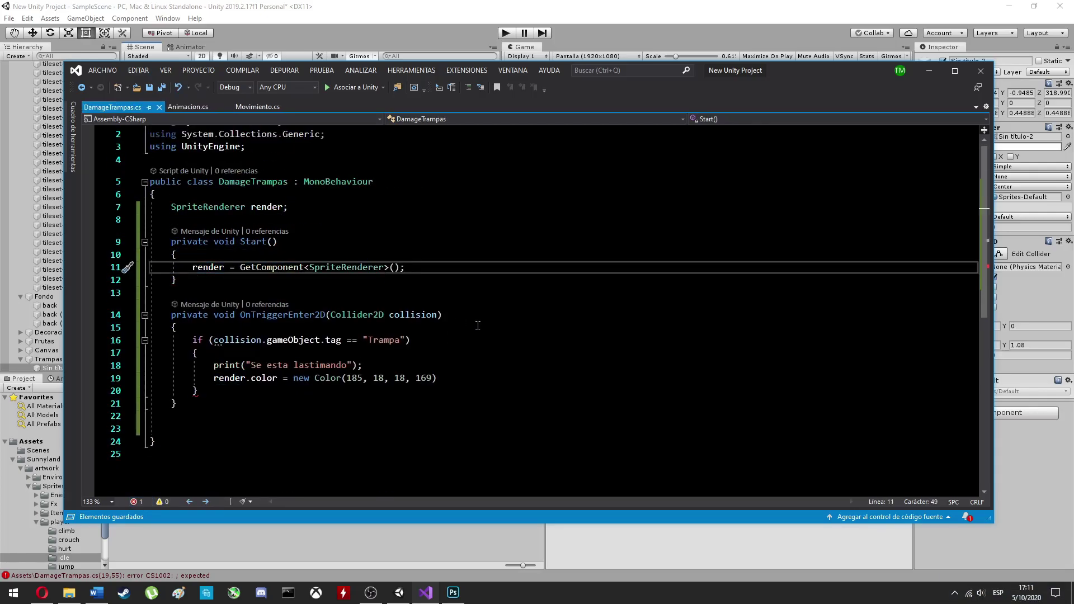
Save, test-run the spikes in Unity, then return to the script
{"action": "key", "text": "alt+Tab"}
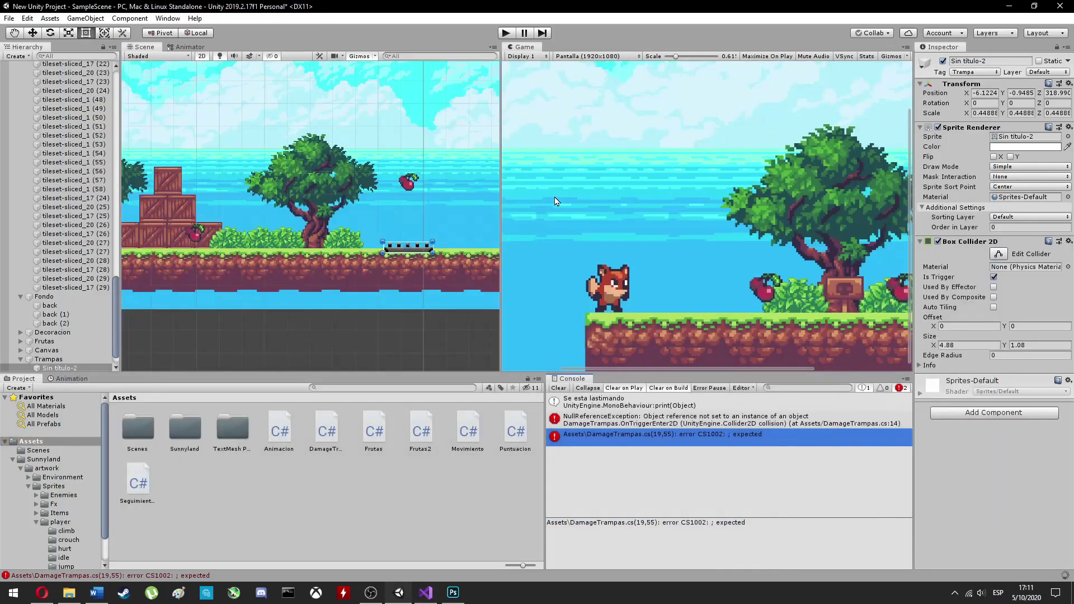
{"action": "key", "text": "ctrl+p"}
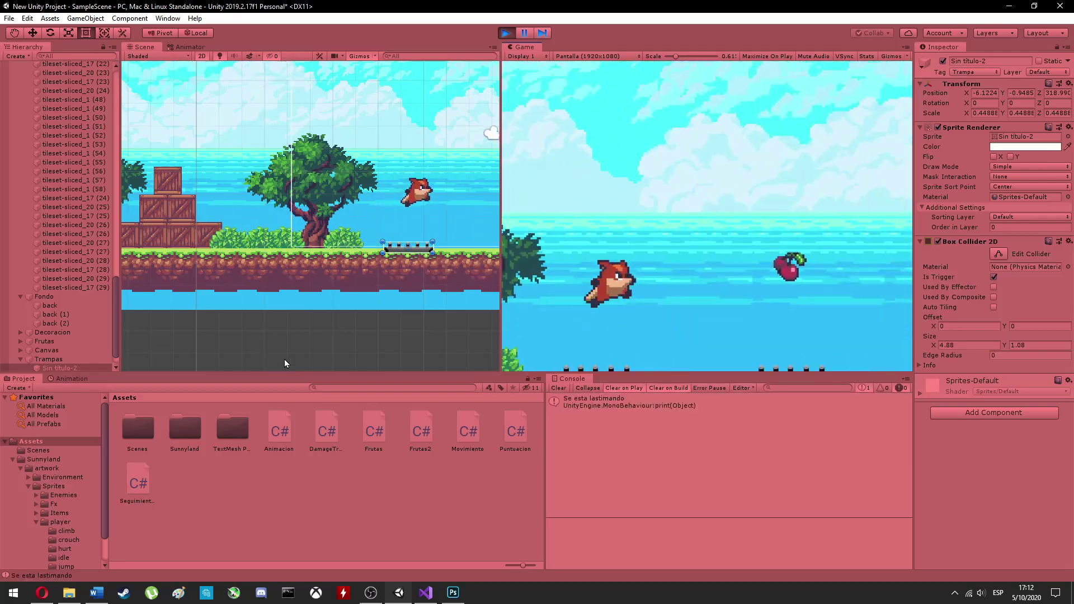
{"action": "key", "text": "ctrl+p"}
{"action": "key", "text": "alt+Tab"}
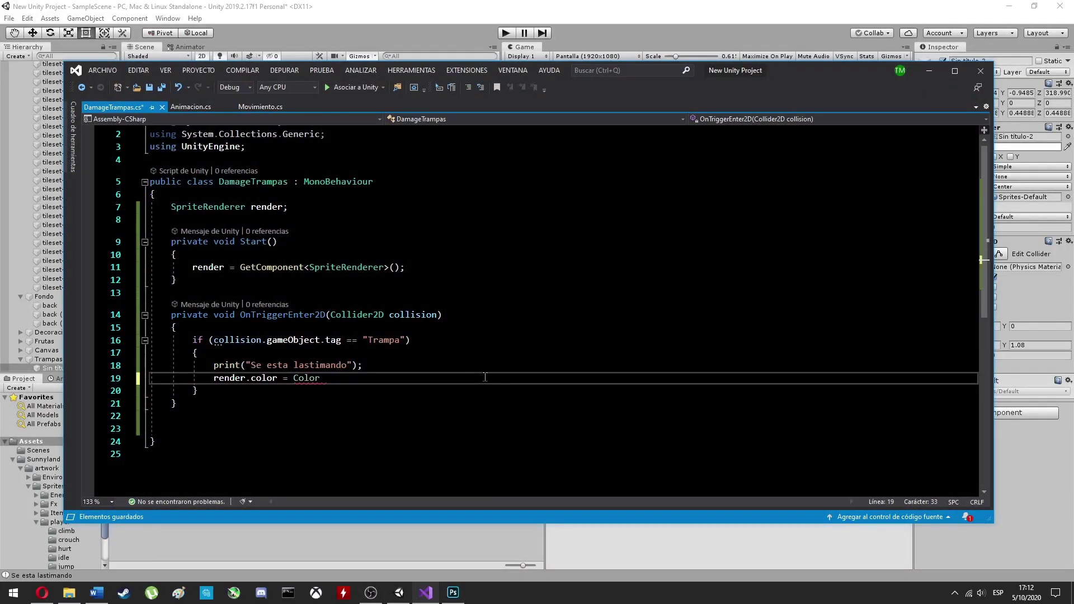
Walk and jump the fox onto the spike trap in Play mode, watch it turn red, then stop
{"action": "key", "text": "alt+Tab"}
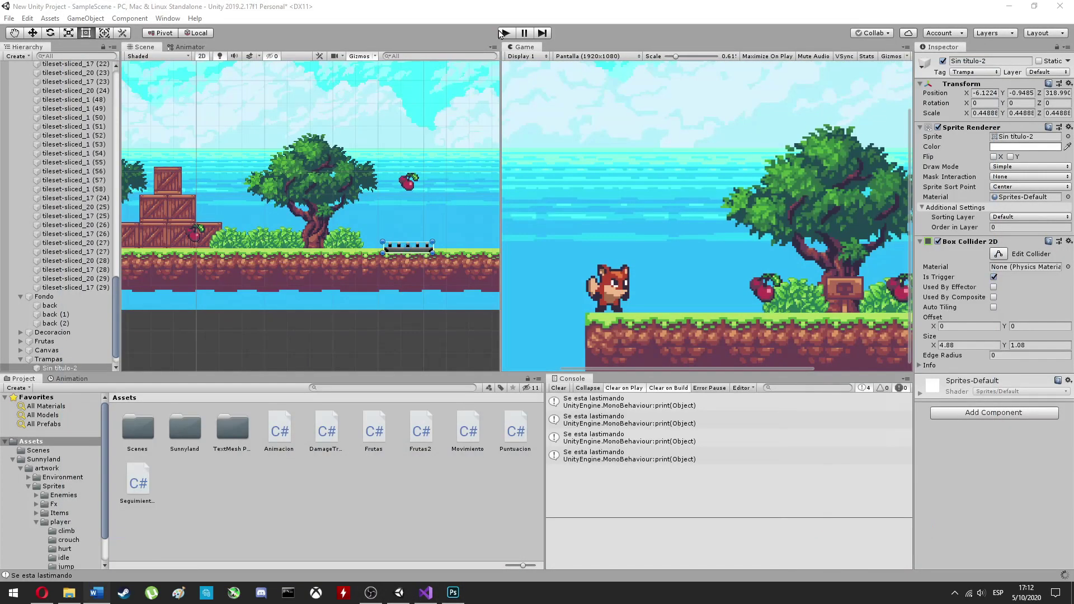
{"action": "key", "text": "ctrl+p"}
{"action": "key", "text": "Right"}
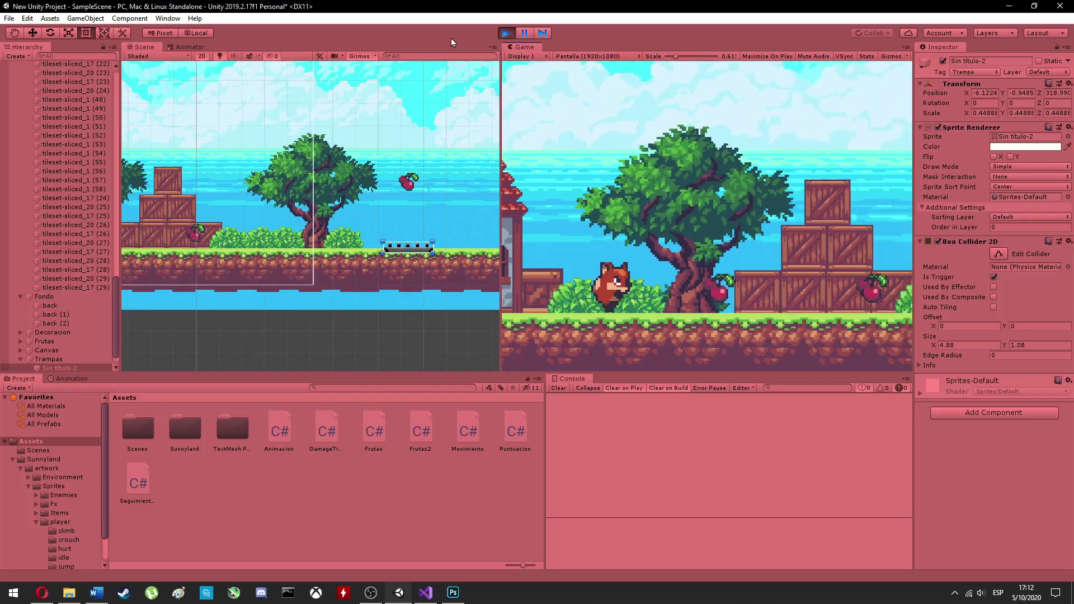
{"action": "key", "text": "Right"}
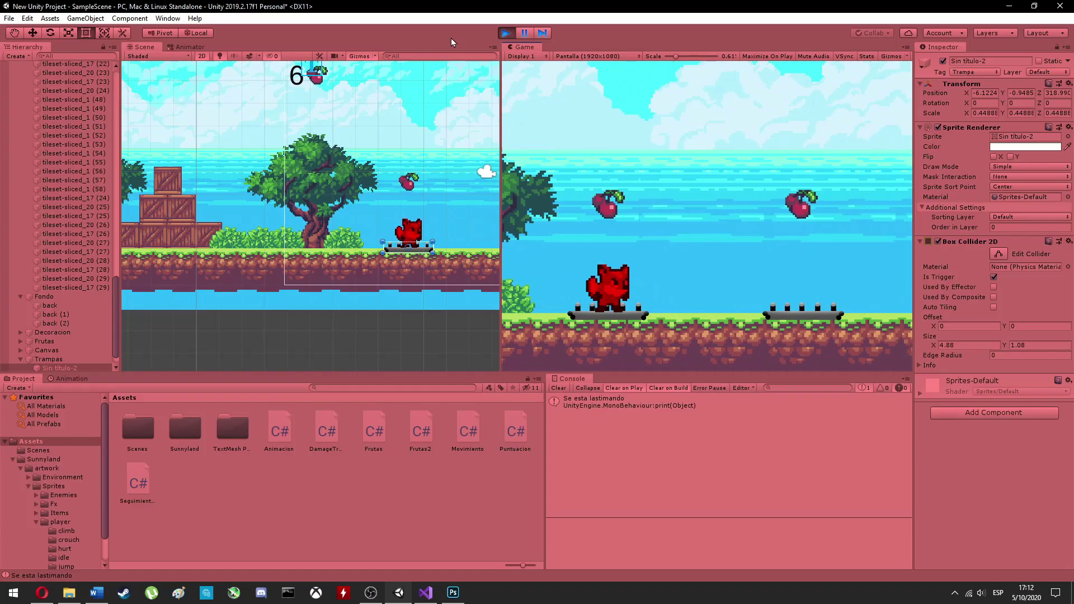
{"action": "scroll", "coordinate": [462, 242], "scroll_direction": "up", "scroll_amount": 3}
{"action": "scroll", "coordinate": [433, 223], "scroll_direction": "up", "scroll_amount": 3}
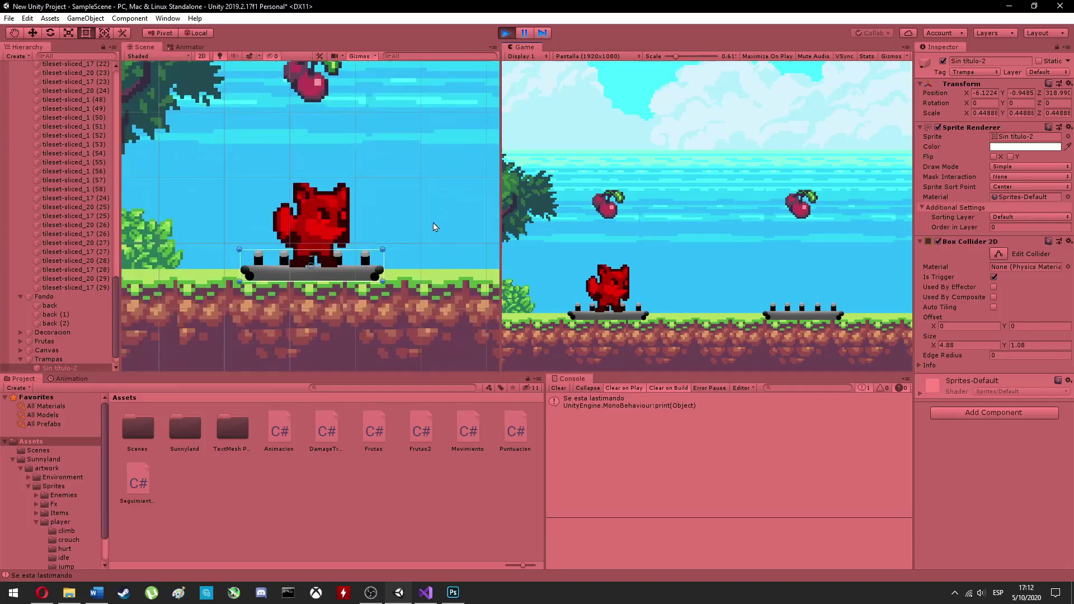
{"action": "key", "text": "Left"}
{"action": "key", "text": "space"}
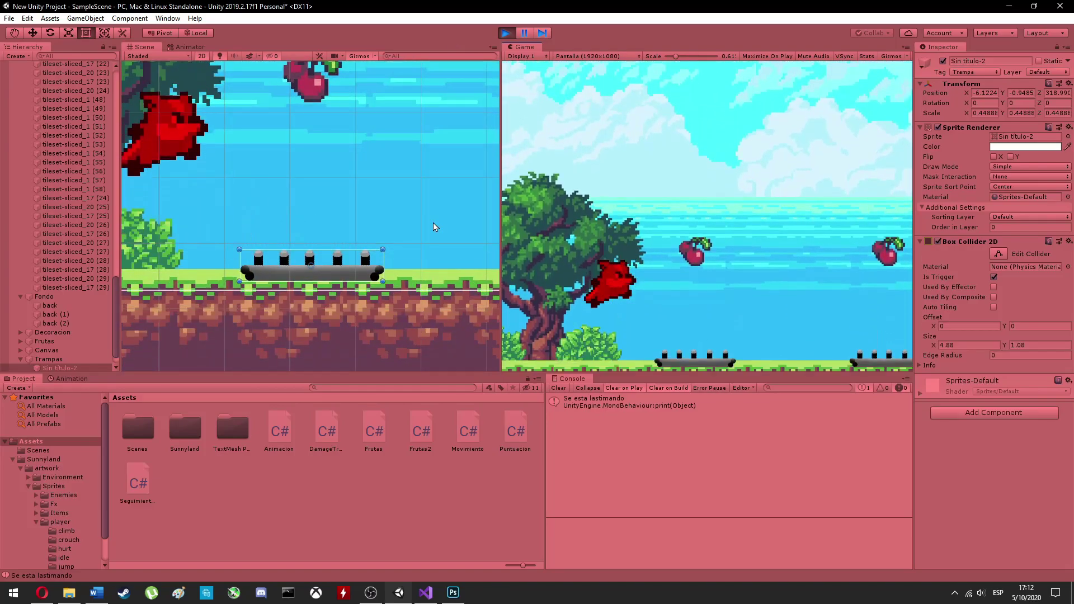
{"action": "key", "text": "space"}
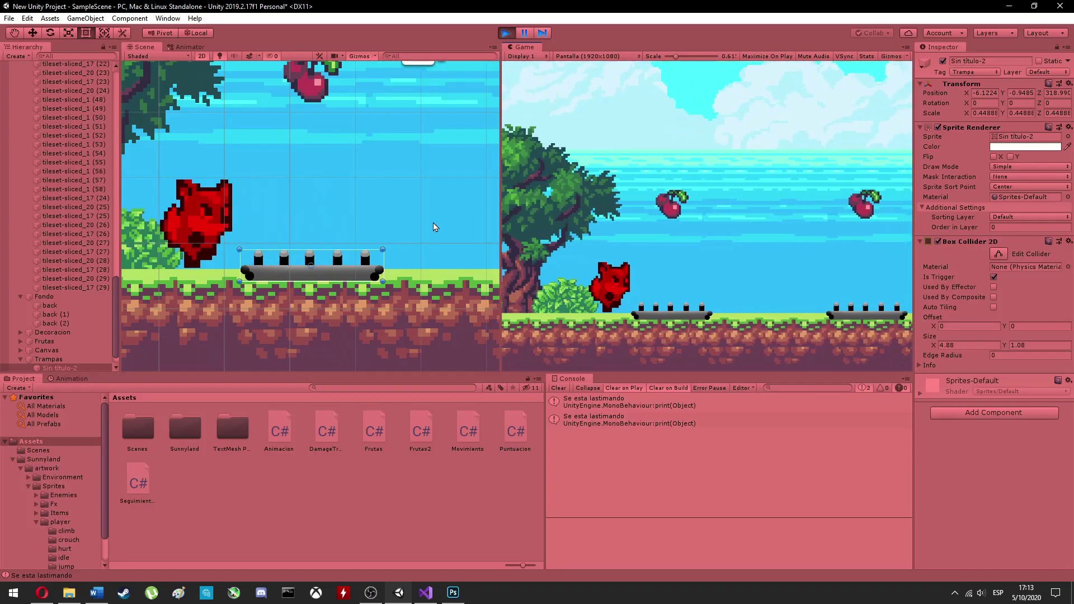
{"action": "left_click", "coordinate": [510, 35]}
Check the fox's default Sprite Renderer colour and write a render.color = Color.white reset
{"action": "left_click", "coordinate": [426, 592]}
{"action": "type", "text": "else"}
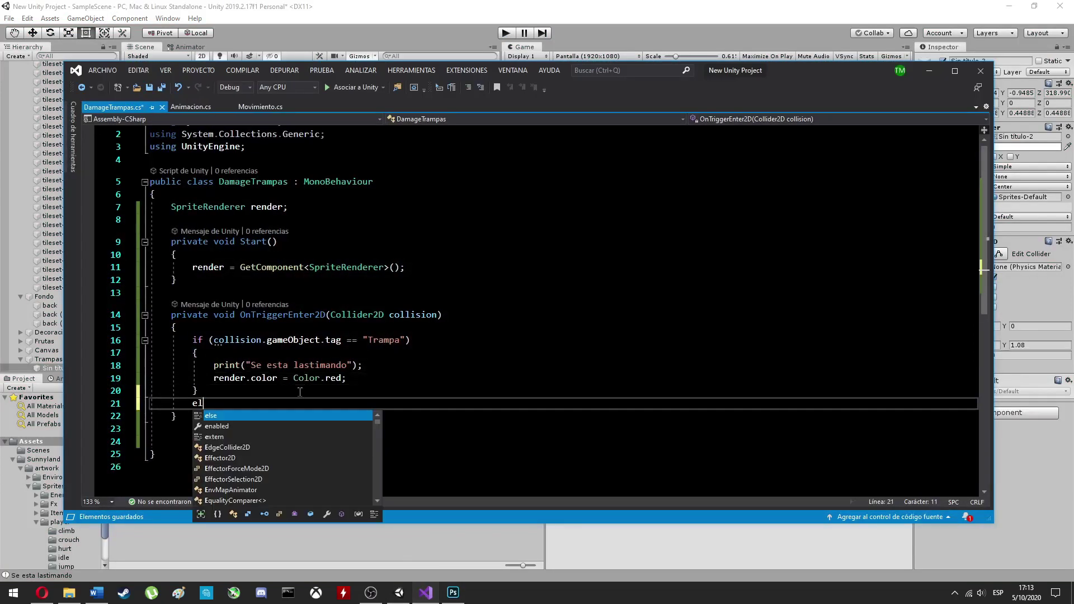
{"action": "key", "text": "Tab"}
{"action": "key", "text": "Tab"}
{"action": "scroll", "coordinate": [304, 406], "scroll_direction": "down", "scroll_amount": 3}
{"action": "left_click", "coordinate": [1021, 149]}
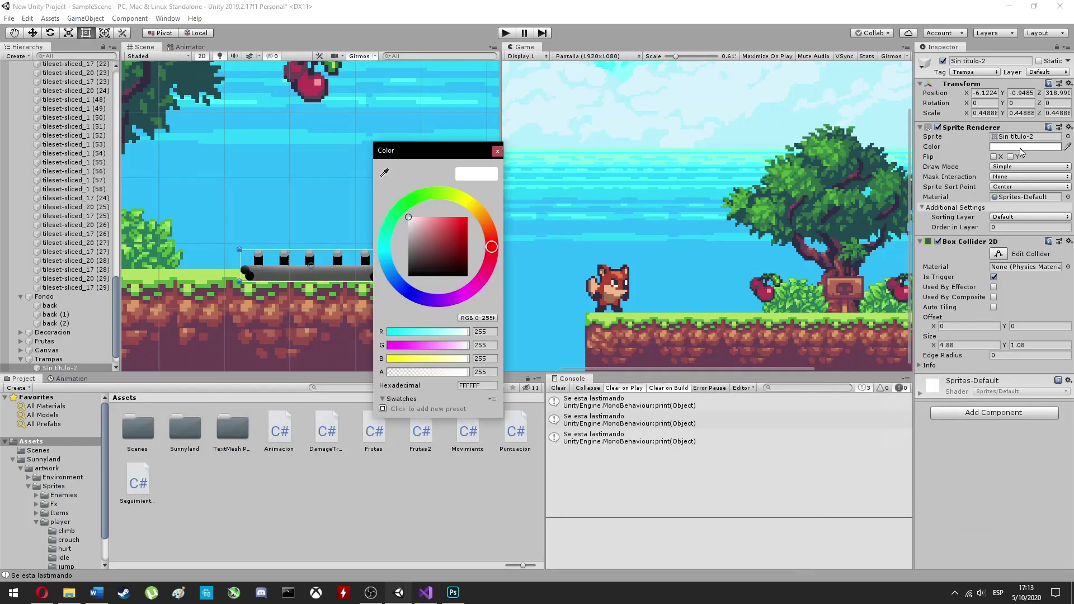
{"action": "scroll", "coordinate": [321, 268], "scroll_direction": "down", "scroll_amount": 5}
{"action": "left_click", "coordinate": [214, 273]}
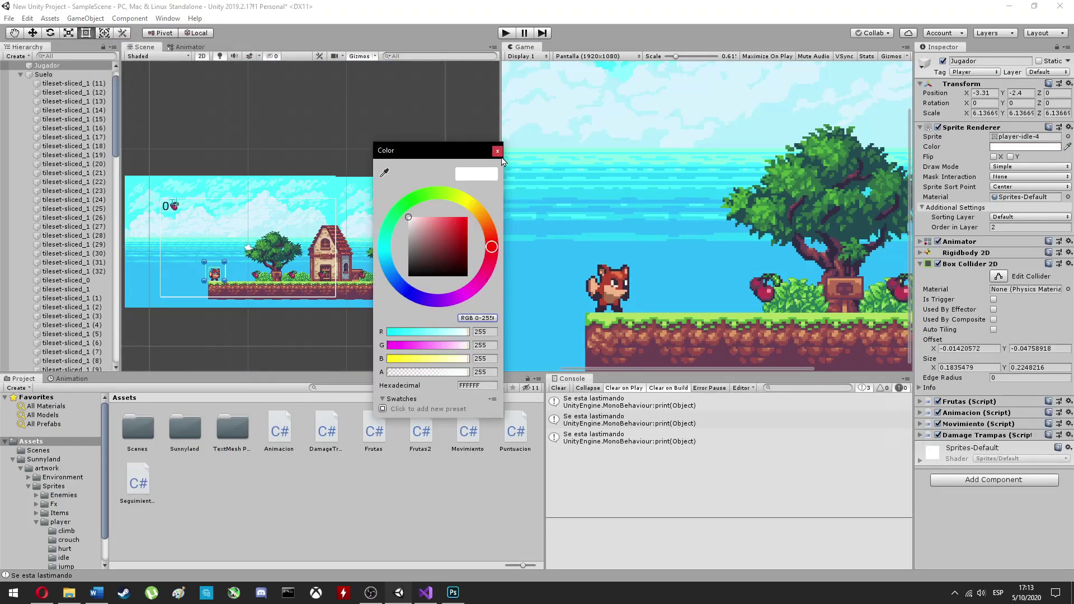
{"action": "left_click", "coordinate": [498, 151]}
{"action": "type", "text": "= Color."}
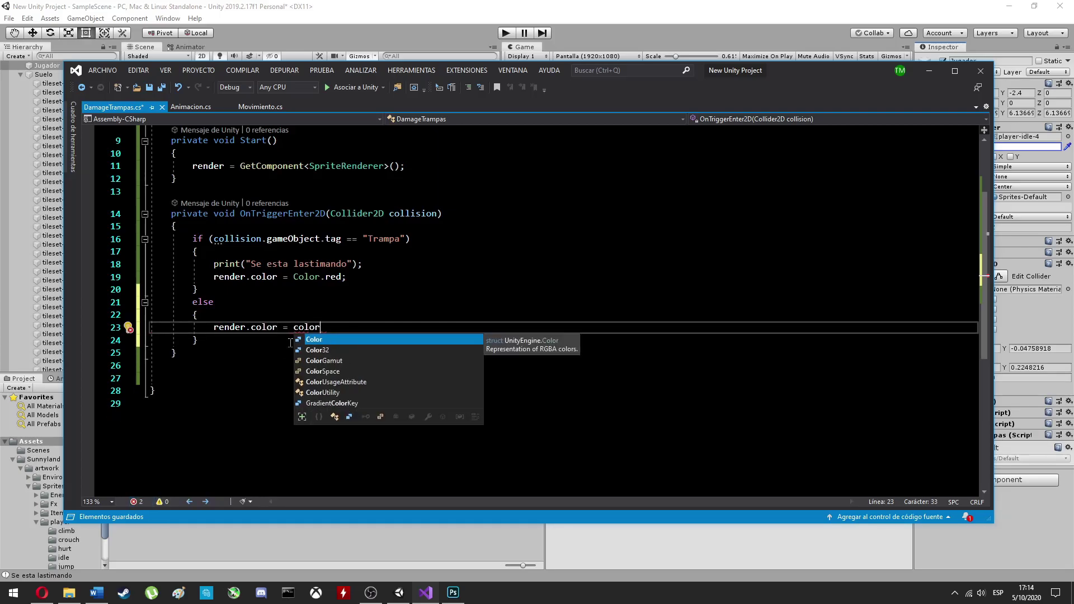
{"action": "type", "text": "white;"}
{"action": "key", "text": "ctrl+s"}
Move the white reset into a new OnTriggerExit2D with the Trampa tag check, save and play
{"action": "key", "text": "alt+Tab"}
{"action": "key", "text": "alt+Tab"}
{"action": "left_click_drag", "start_coordinate": [198, 341], "coordinate": [193, 303]}
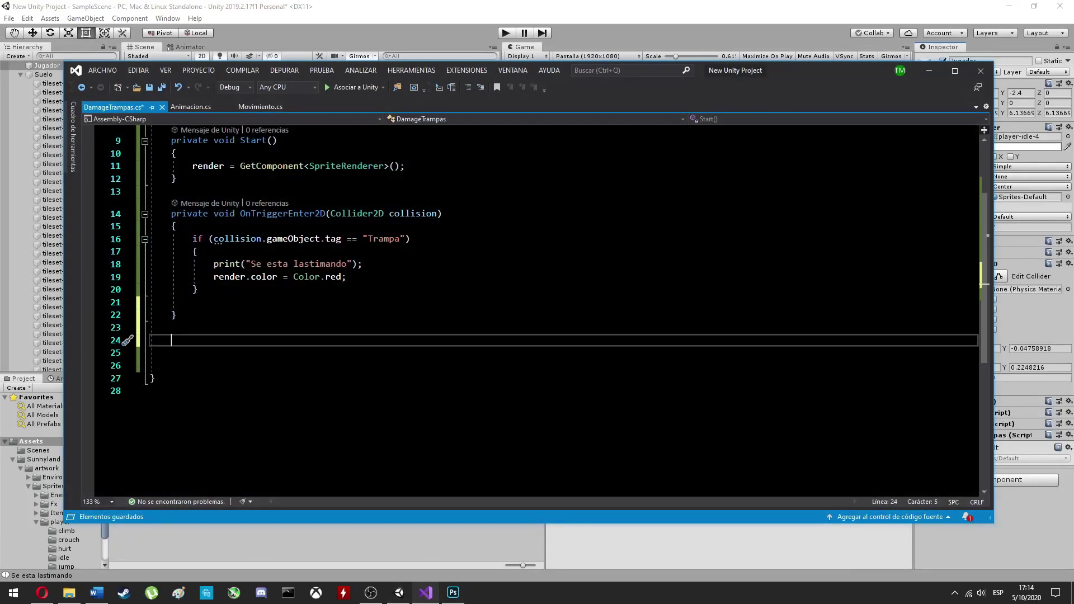
{"action": "type", "text": "void ontr"}
{"action": "key", "text": "Tab"}
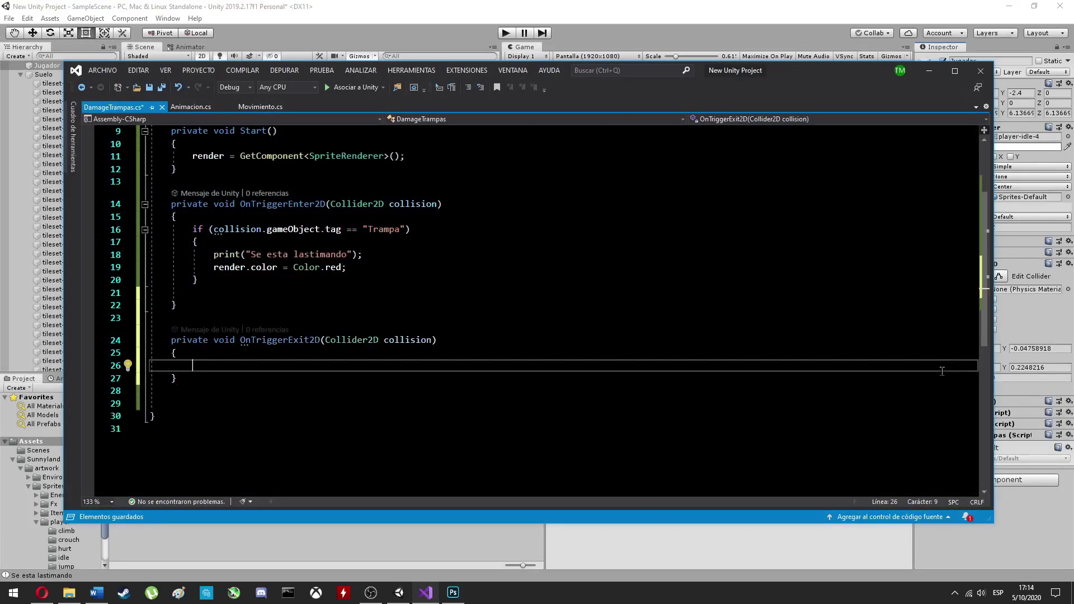
{"action": "type", "text": "if (collision.gameObject.tag == \"Trampa\")         {             print(\"Se esta lastimando\");             render.color = Color.red;         }"}
{"action": "left_click", "coordinate": [334, 403]}
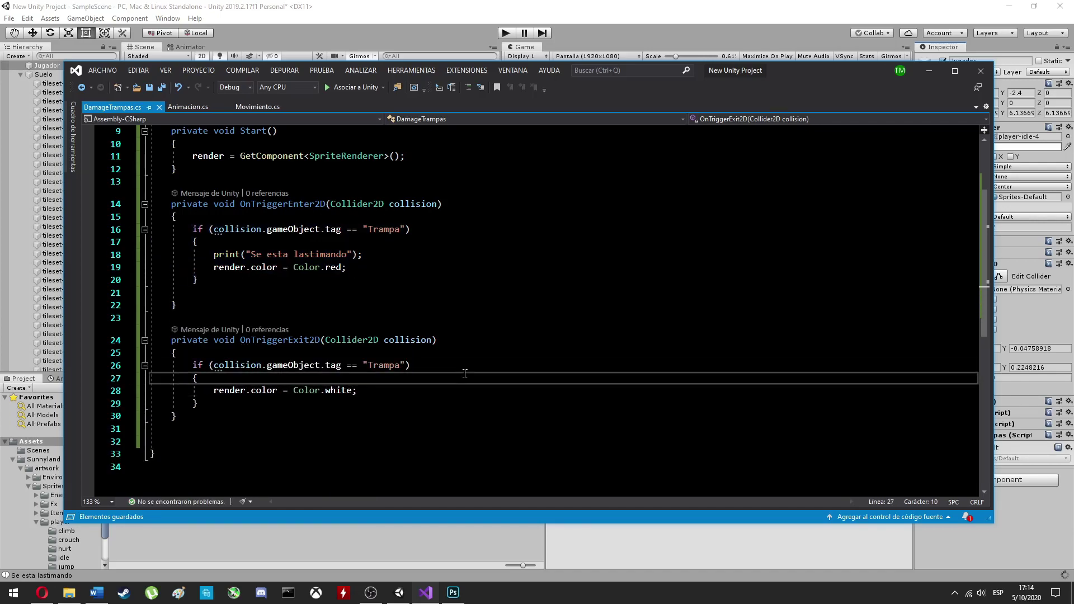
{"action": "key", "text": "alt+Tab"}
{"action": "left_click", "coordinate": [505, 33]}
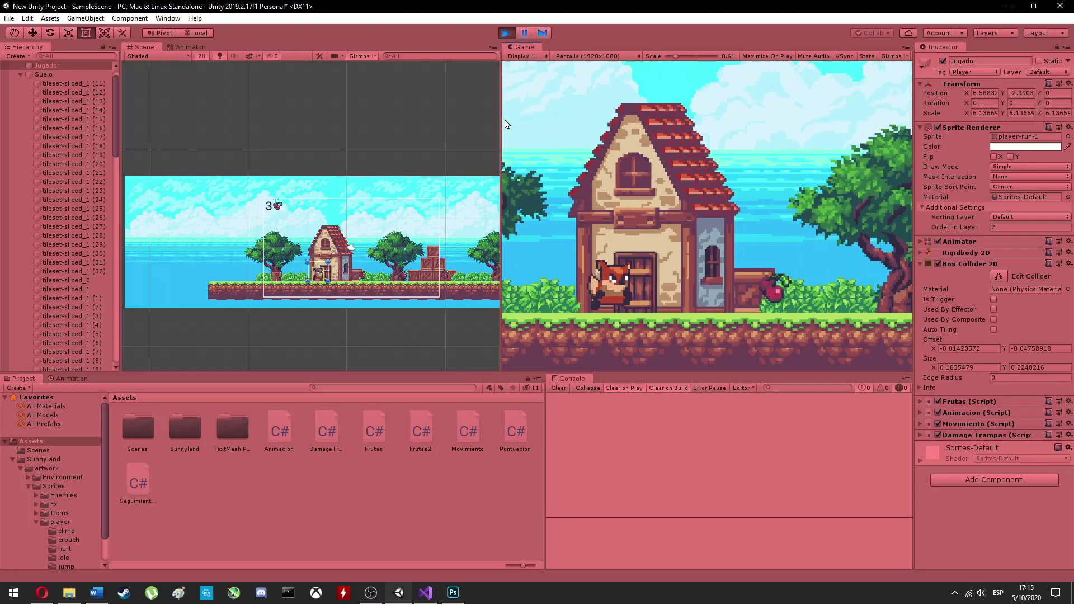
Run and jump the fox on and off the spikes, watching it turn red then back to normal
{"action": "key", "text": "Right"}
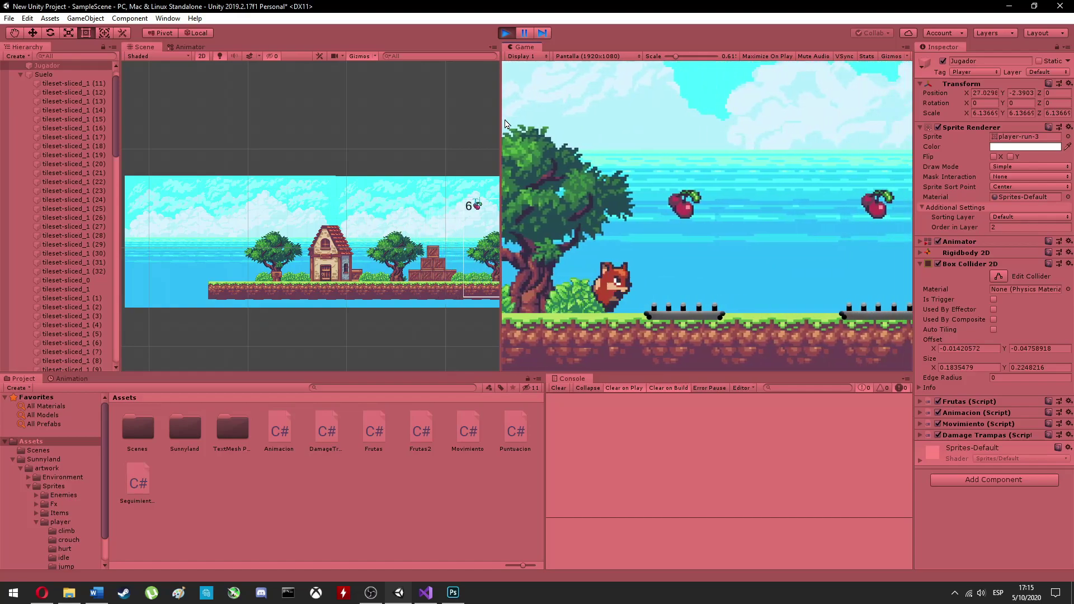
{"action": "key", "text": "Right"}
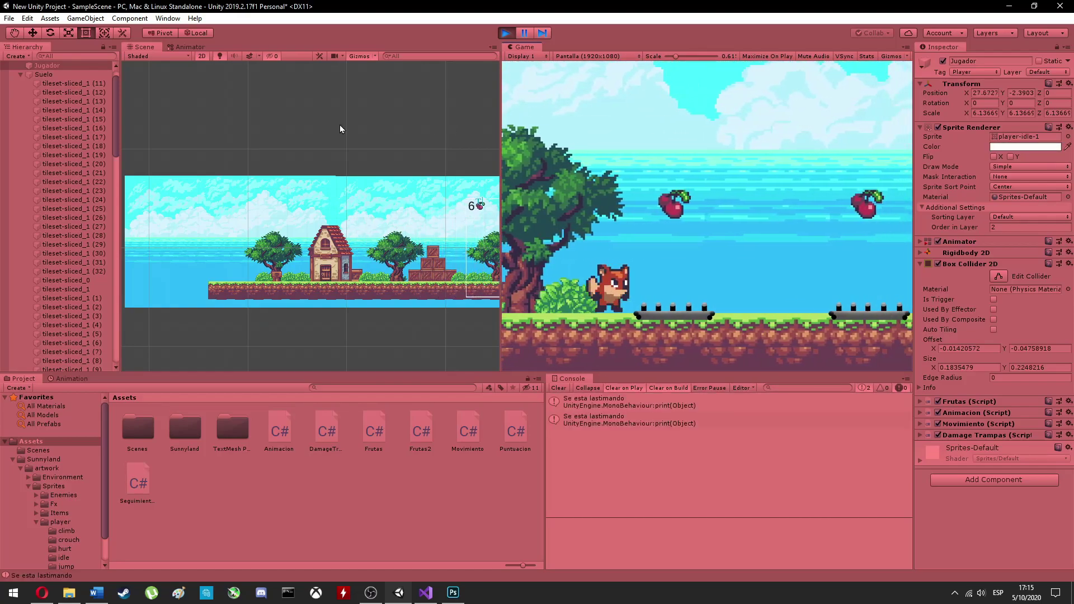
{"action": "key", "text": "f"}
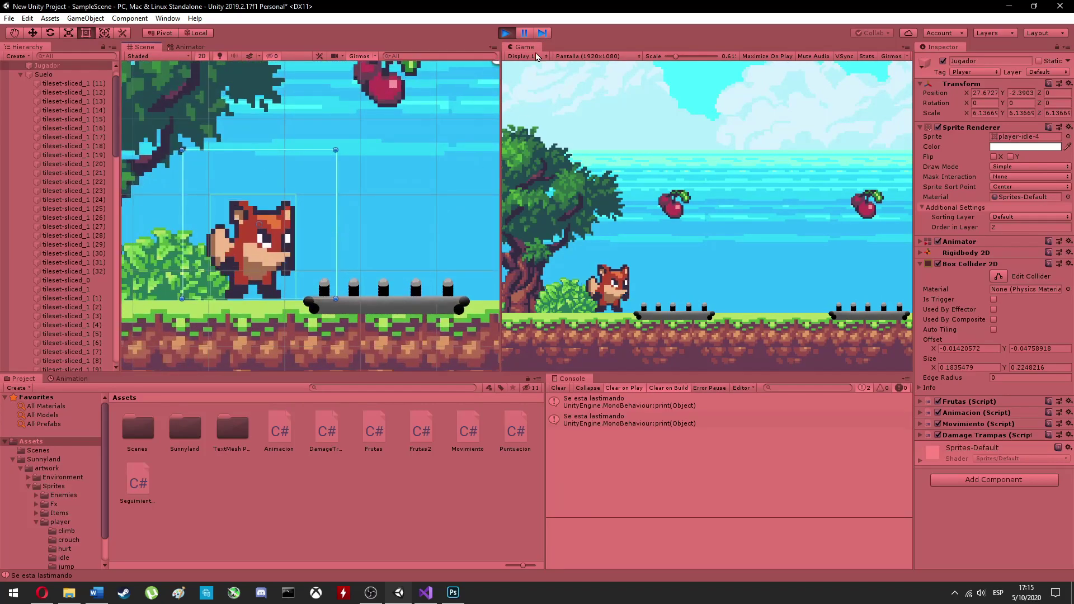
{"action": "key", "text": "Right"}
{"action": "key", "text": "Right"}
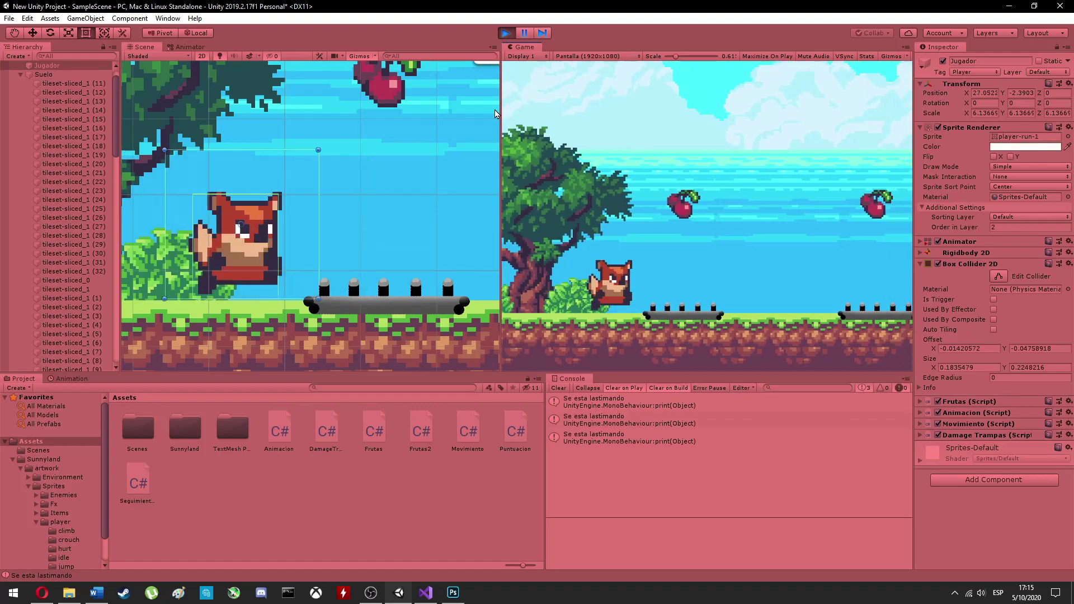
{"action": "key", "text": "Right"}
{"action": "key", "text": "Left"}
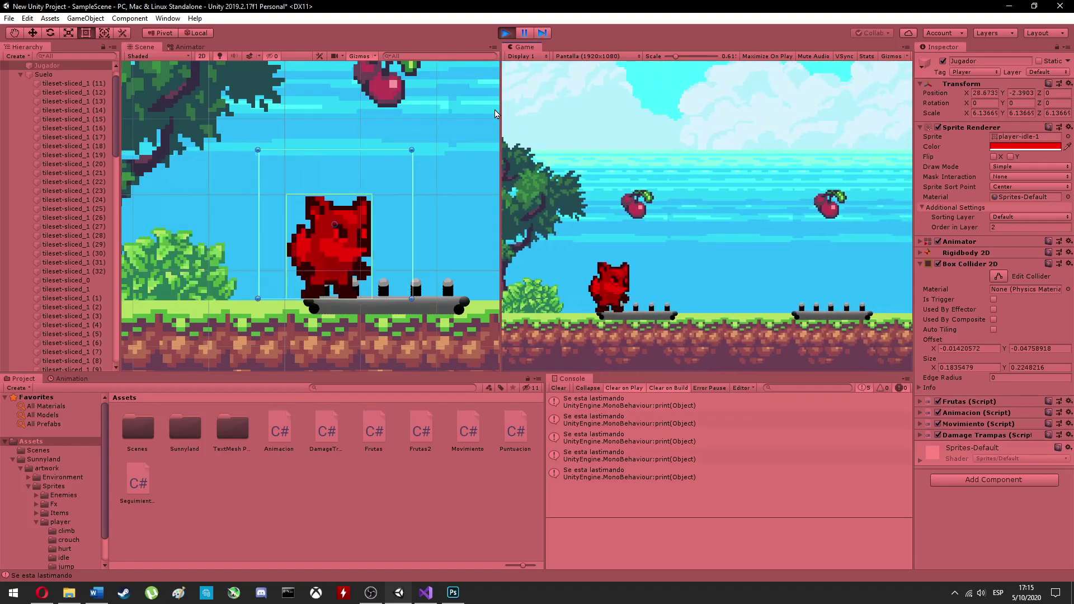
{"action": "key", "text": "Right"}
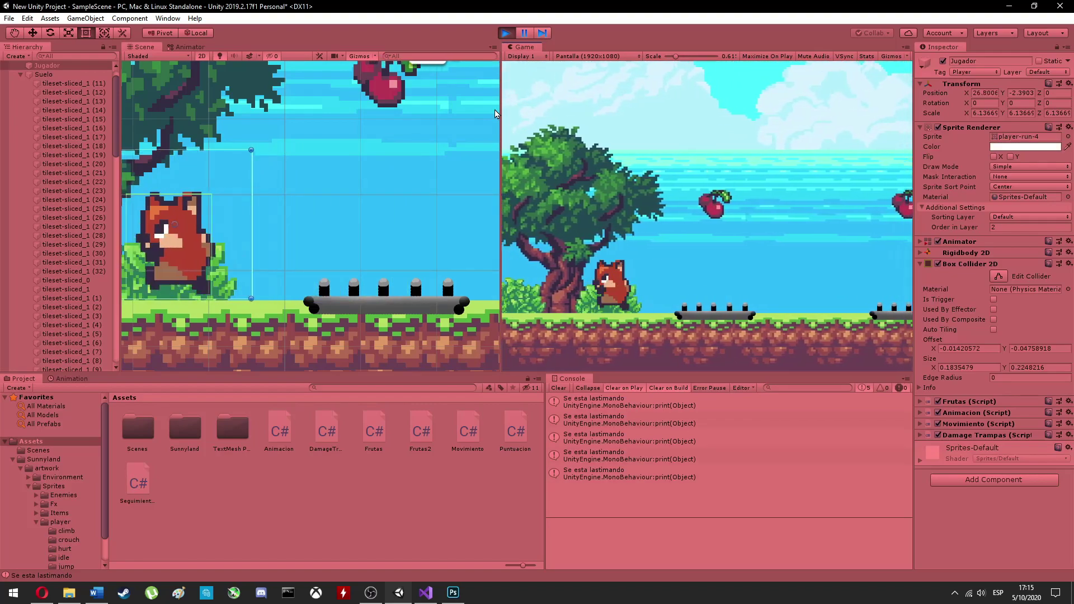
{"action": "key", "text": "Left"}
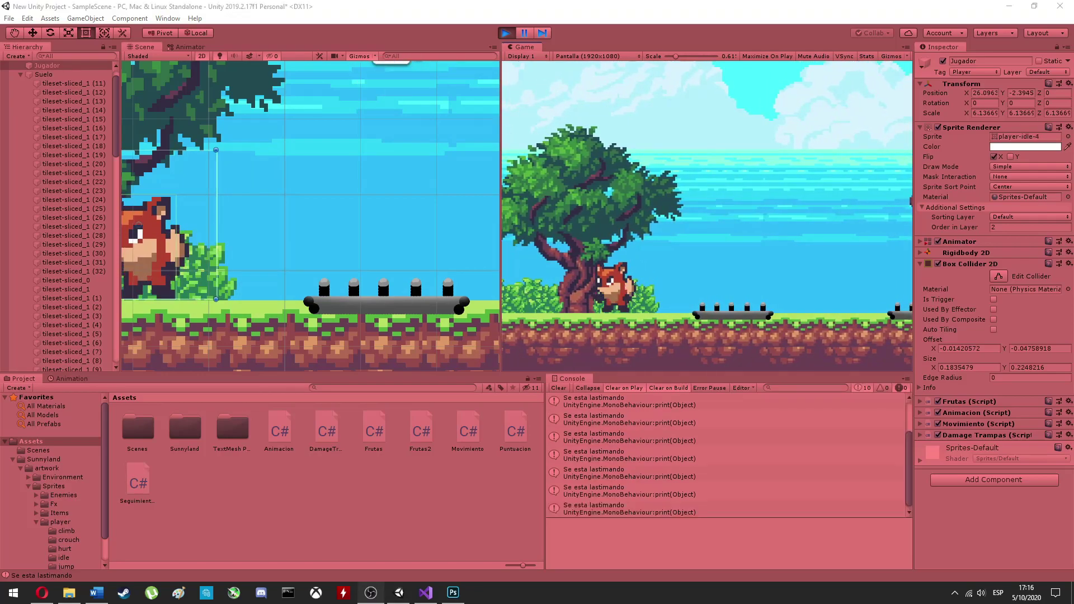
{"action": "left_click", "coordinate": [744, 178]}
{"action": "key", "text": "space"}
{"action": "key", "text": "Right"}
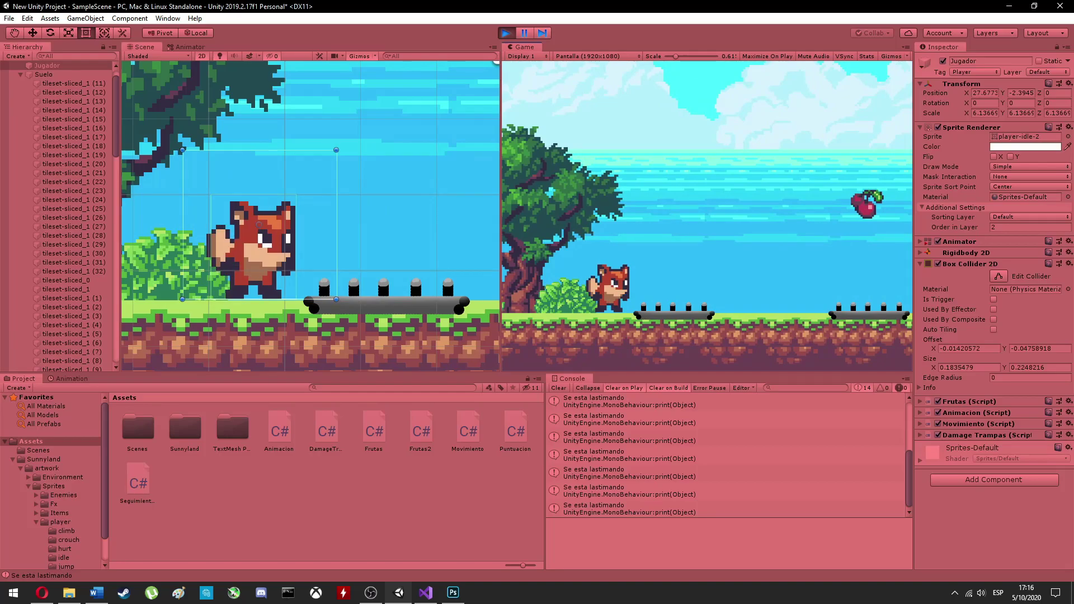
{"action": "key", "text": "ctrl+p"}
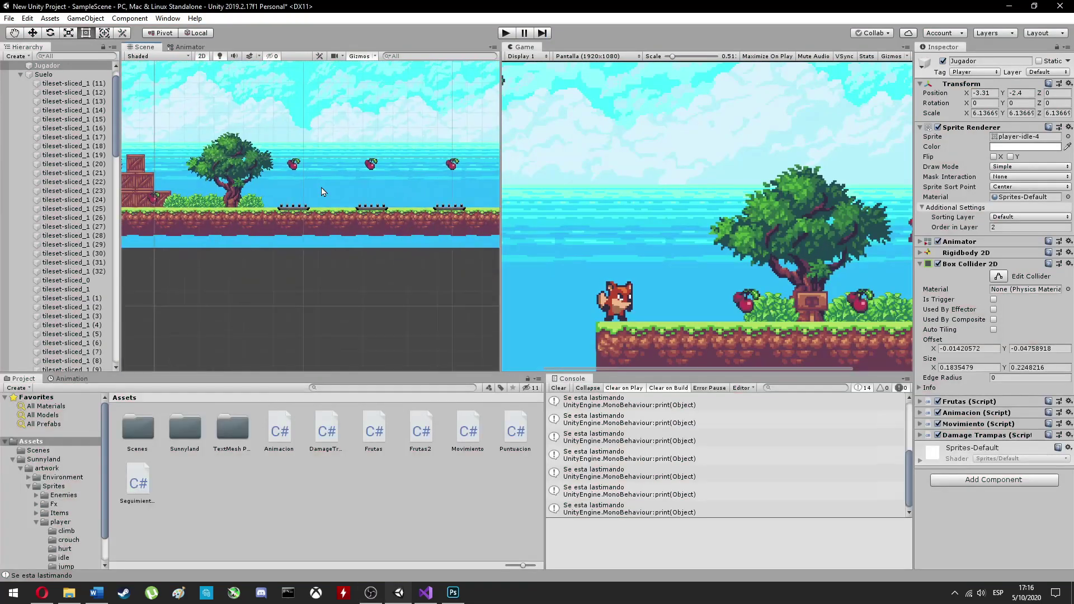
{"action": "scroll", "coordinate": [402, 123], "scroll_direction": "down", "scroll_amount": 3}
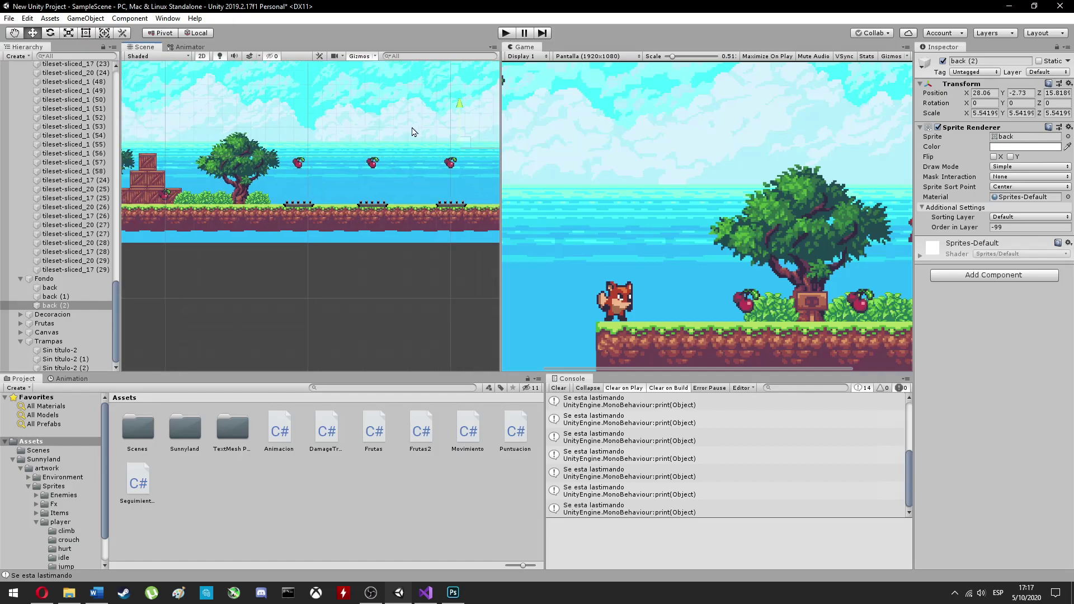
{"action": "left_click", "coordinate": [506, 34]}
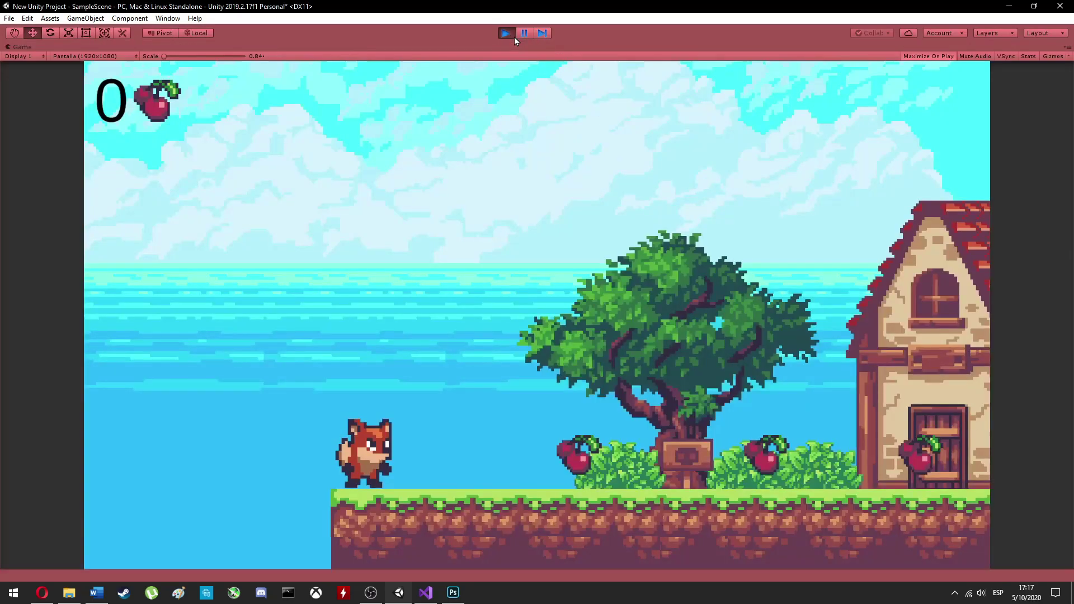
{"action": "key", "text": "Right"}
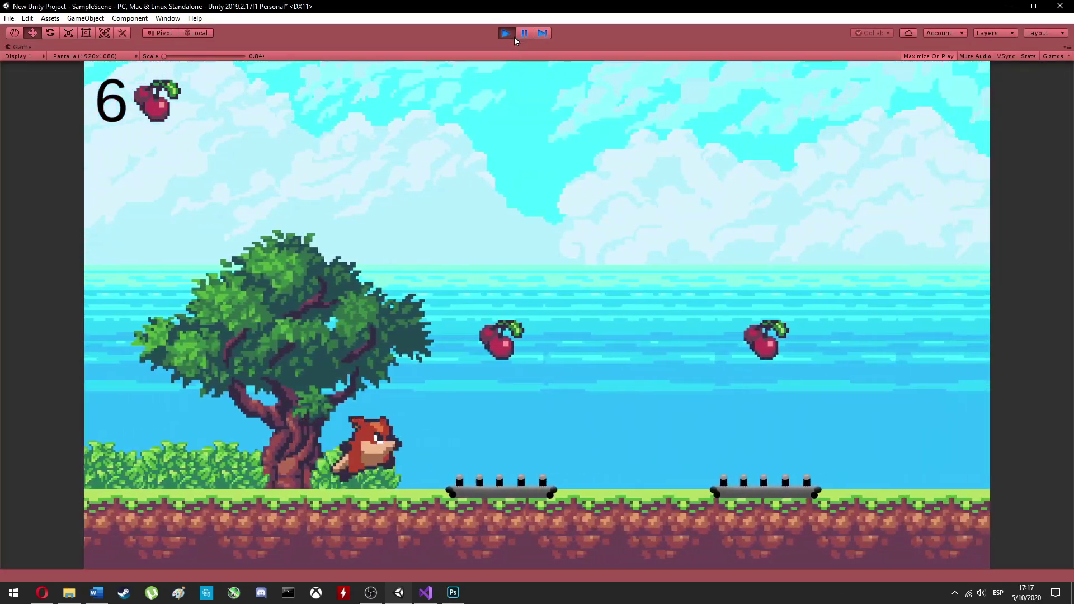
{"action": "key", "text": "space"}
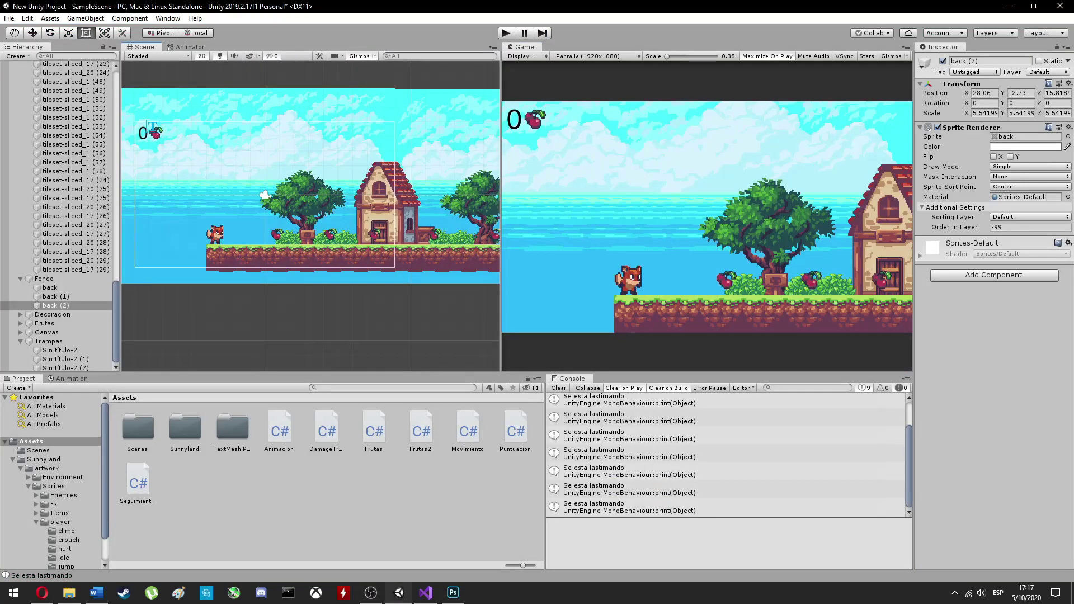
Open the Environment sprites folder and delete the tileset-sliced_10 tile
{"action": "scroll", "coordinate": [320, 218], "scroll_direction": "down", "scroll_amount": 3}
{"action": "left_click", "coordinate": [303, 214]}
{"action": "left_click", "coordinate": [288, 255]}
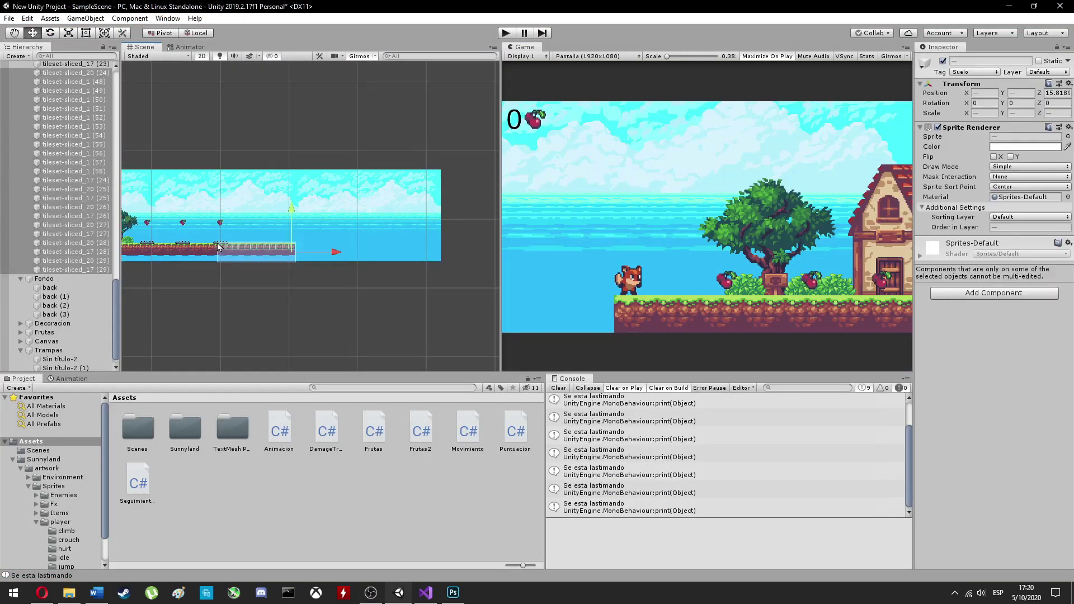
{"action": "scroll", "coordinate": [281, 253], "scroll_direction": "up", "scroll_amount": 5}
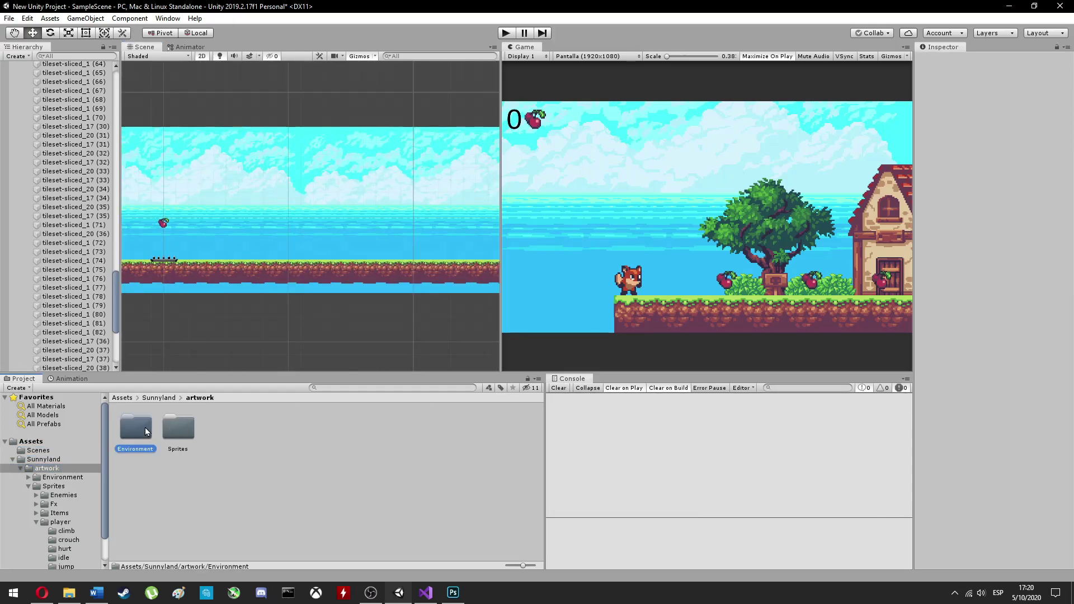
{"action": "double_click", "coordinate": [146, 431]}
{"action": "scroll", "coordinate": [330, 271], "scroll_direction": "down", "scroll_amount": 2}
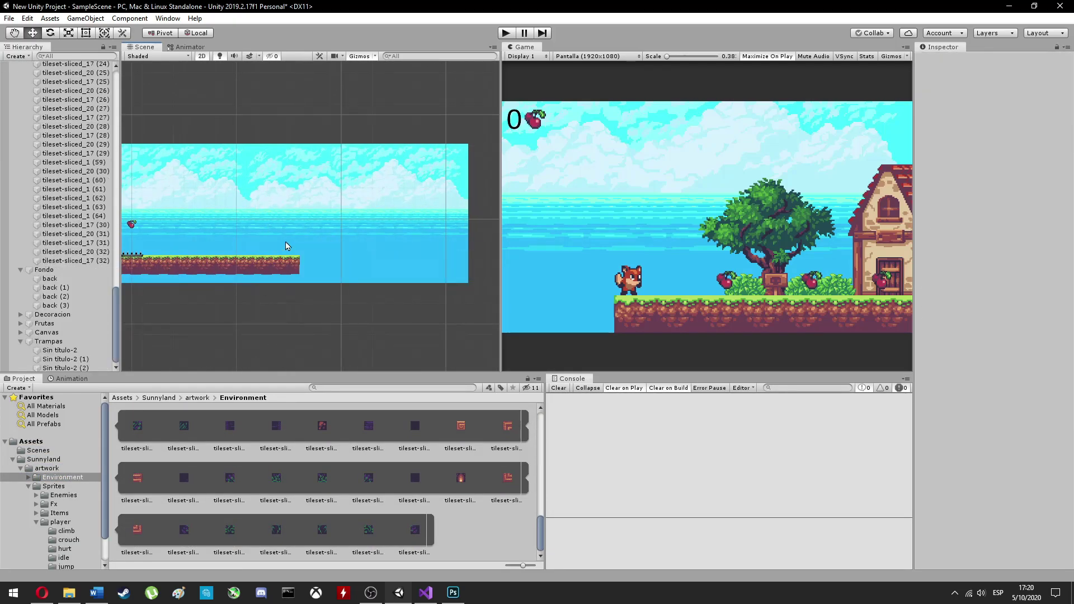
{"action": "left_click", "coordinate": [300, 284]}
{"action": "scroll", "coordinate": [285, 278], "scroll_direction": "up", "scroll_amount": 2}
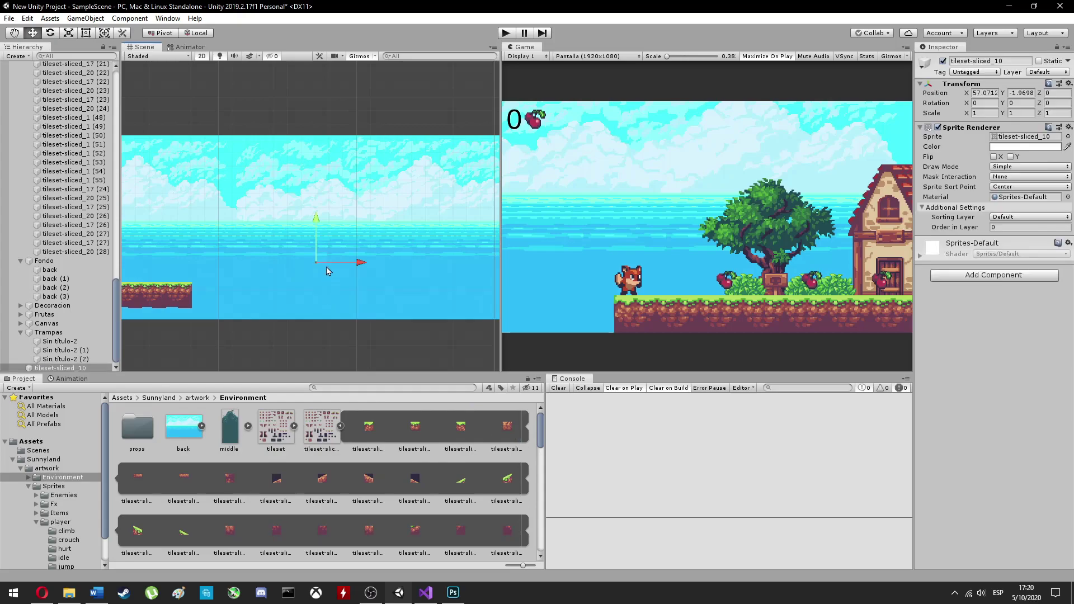
{"action": "key", "text": "Delete"}
Drag a grass tile from the Environment sprites into the scene as a floating platform
{"action": "left_click_drag", "start_coordinate": [414, 445], "coordinate": [301, 226]}
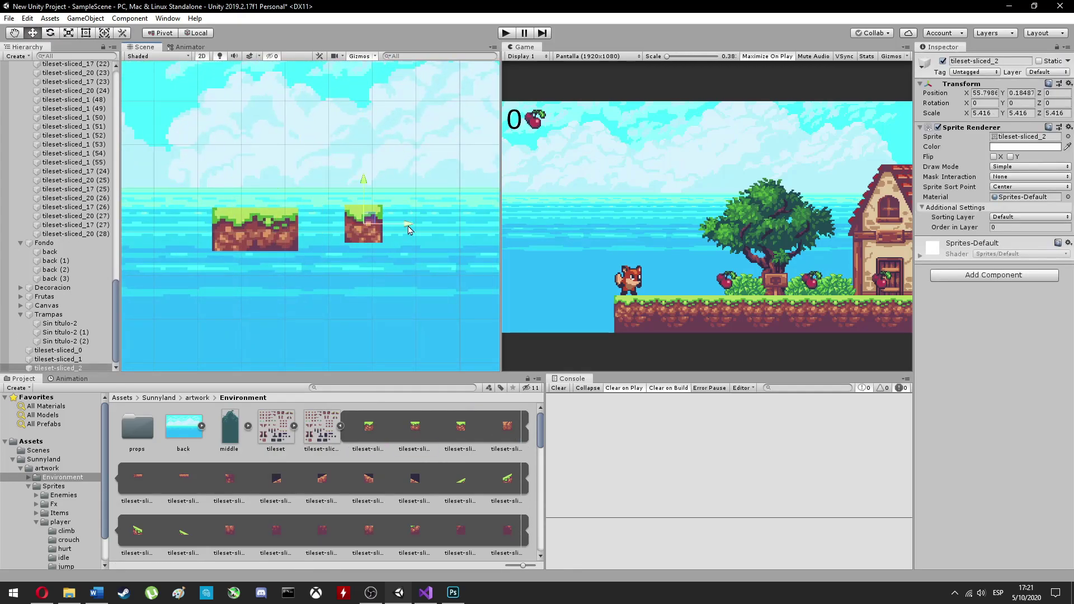
{"action": "scroll", "coordinate": [296, 298], "scroll_direction": "down", "scroll_amount": 5}
{"action": "scroll", "coordinate": [83, 327], "scroll_direction": "up", "scroll_amount": 5}
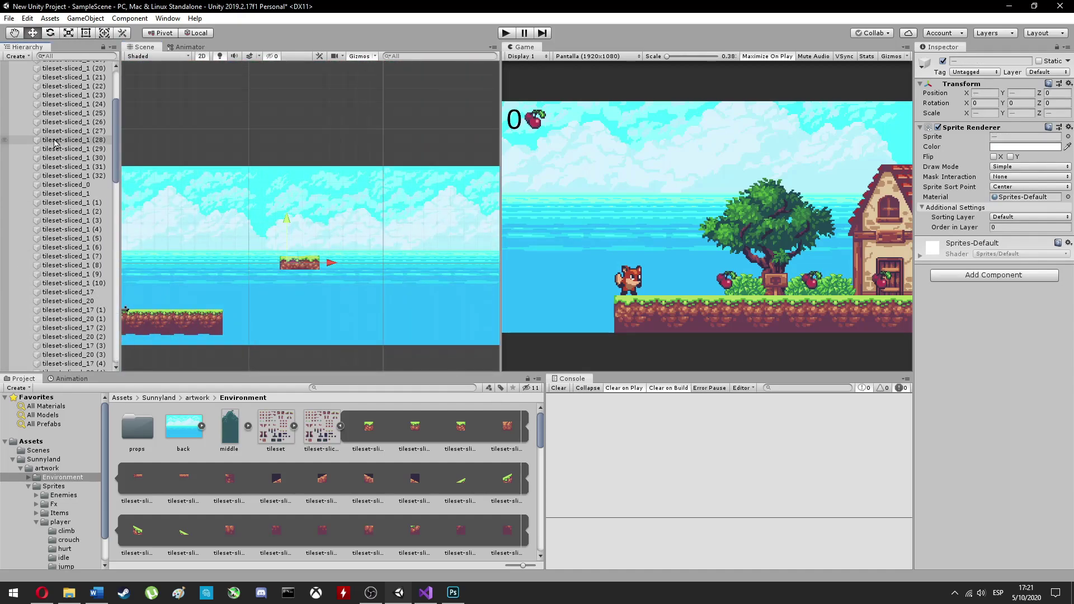
{"action": "key", "text": "ctrl+shift+n"}
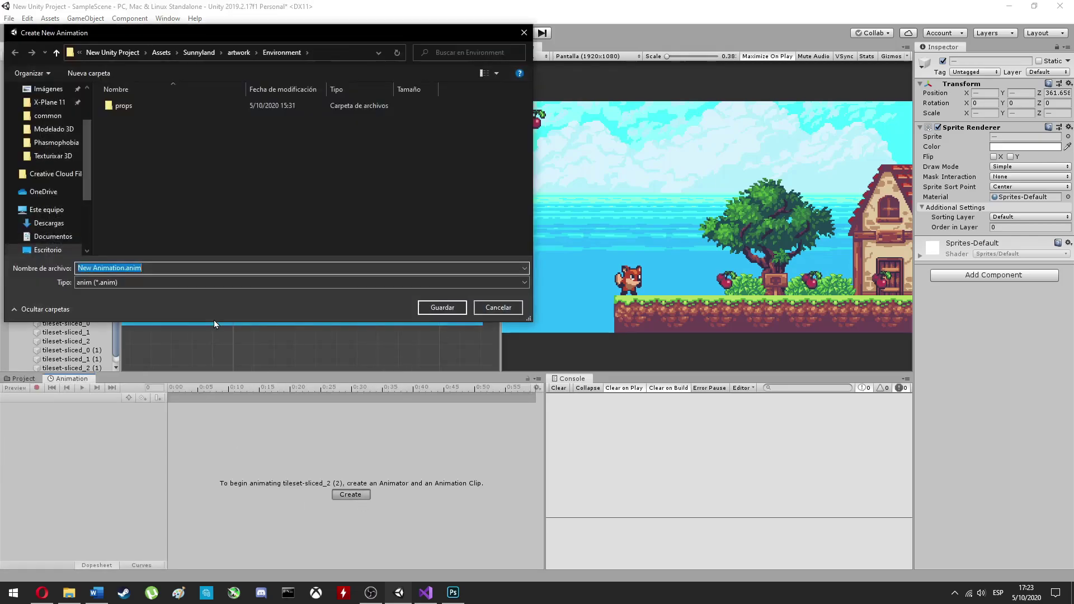
Duplicate and shift the platform tiles, and create the MovimientoPlataforma1 animation clip for the copy
{"action": "left_click", "coordinate": [419, 308]}
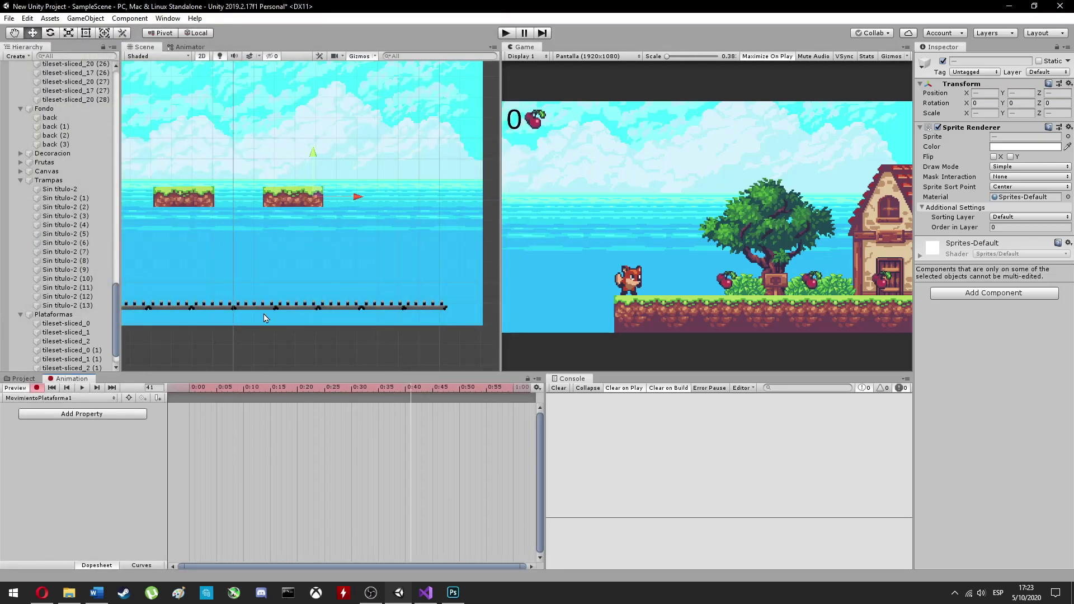
{"action": "key", "text": "ctrl+d"}
{"action": "left_click_drag", "start_coordinate": [341, 203], "coordinate": [298, 203]}
{"action": "left_click", "coordinate": [351, 495]}
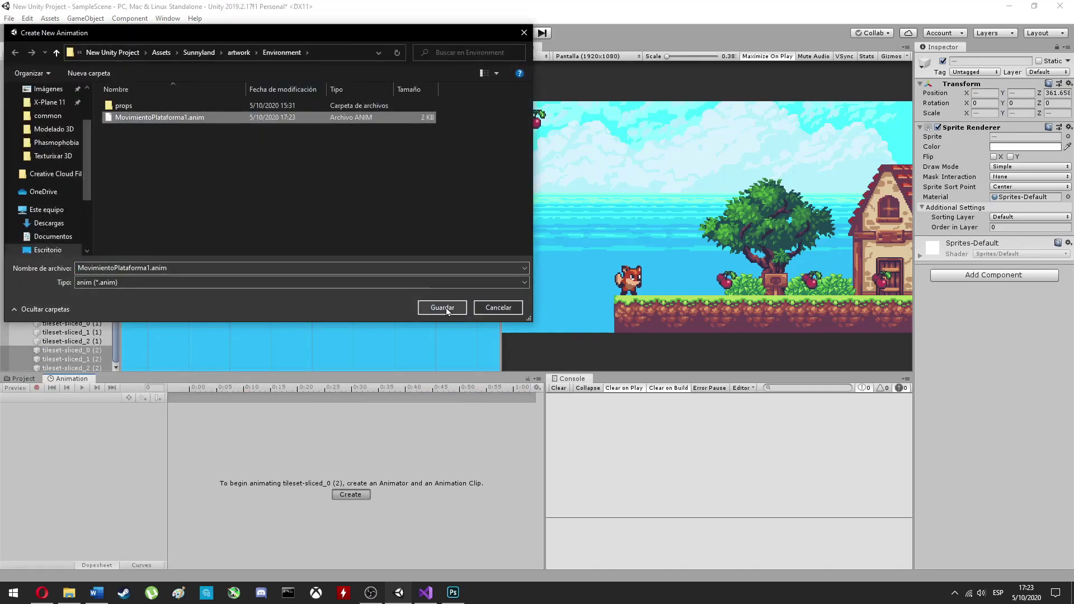
{"action": "left_click", "coordinate": [442, 308]}
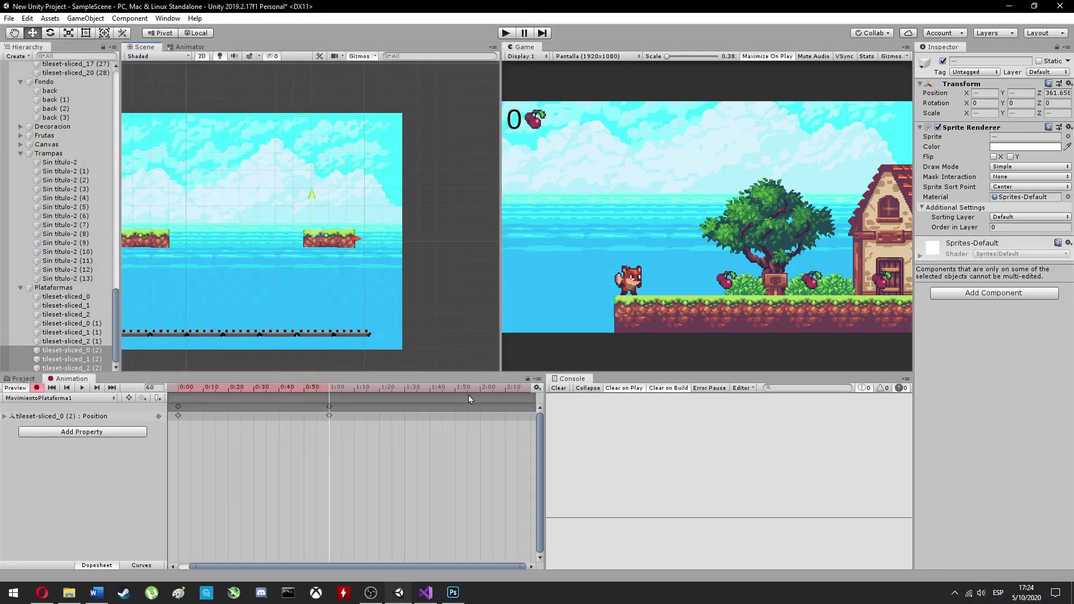
{"action": "right_click", "coordinate": [177, 406]}
{"action": "left_click", "coordinate": [71, 367], "text": "shift"}
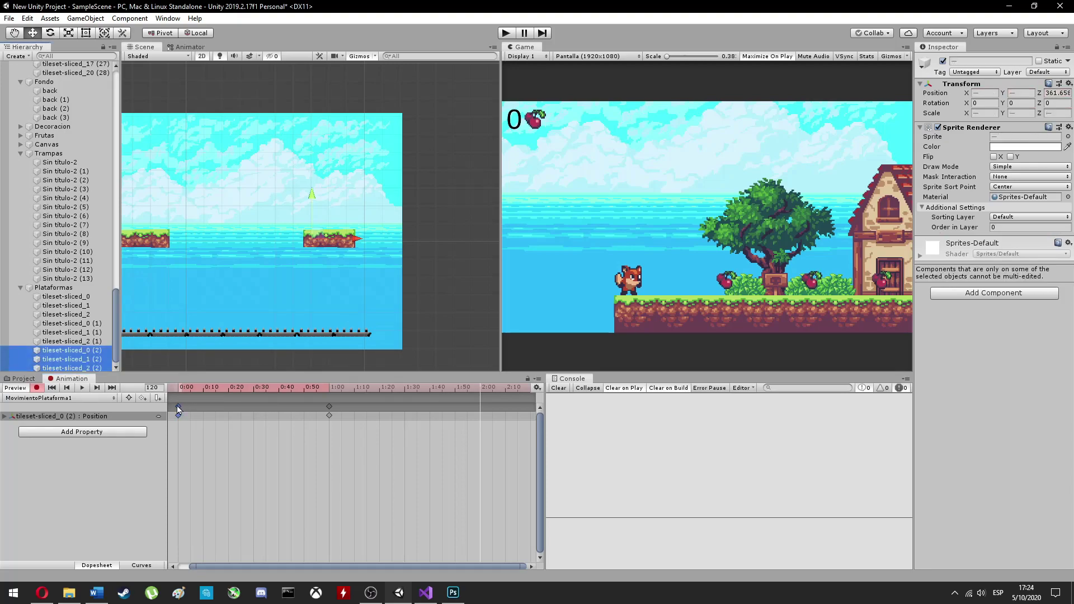
Create an empty Plataformas Movibles object and move the three copied tiles under it
{"action": "left_click", "coordinate": [53, 288]}
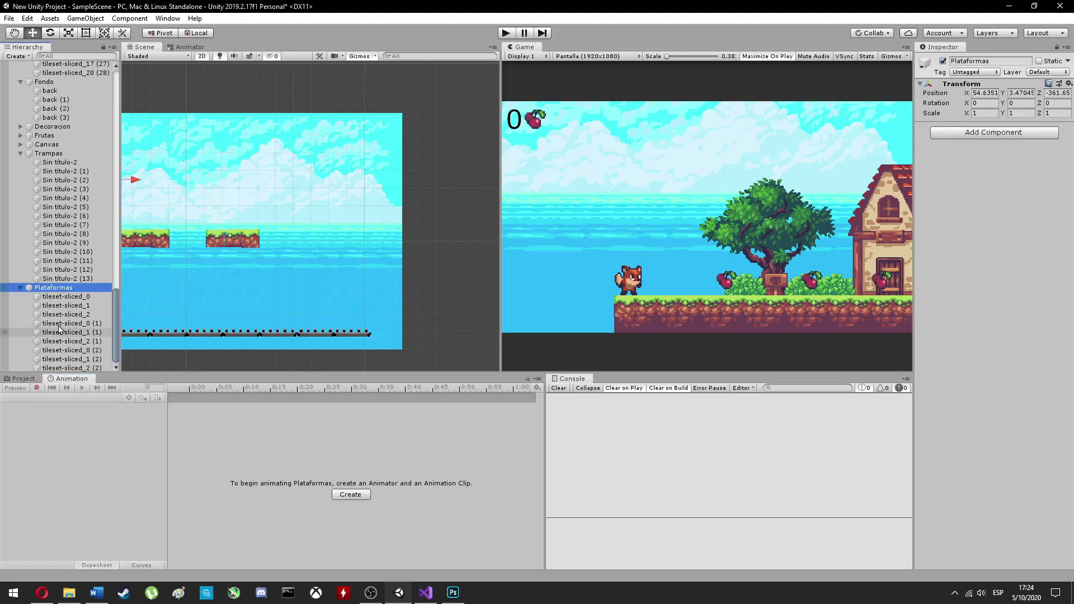
{"action": "right_click", "coordinate": [48, 192]}
{"action": "left_click", "coordinate": [84, 291]}
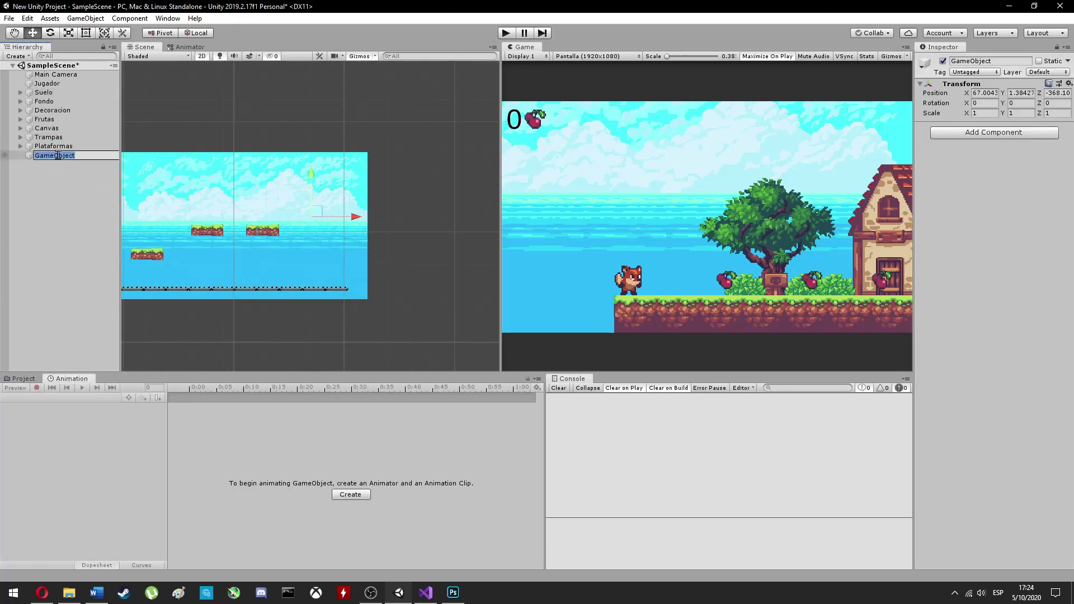
{"action": "left_click_drag", "start_coordinate": [55, 168], "coordinate": [67, 236]}
{"action": "double_click", "coordinate": [67, 217]}
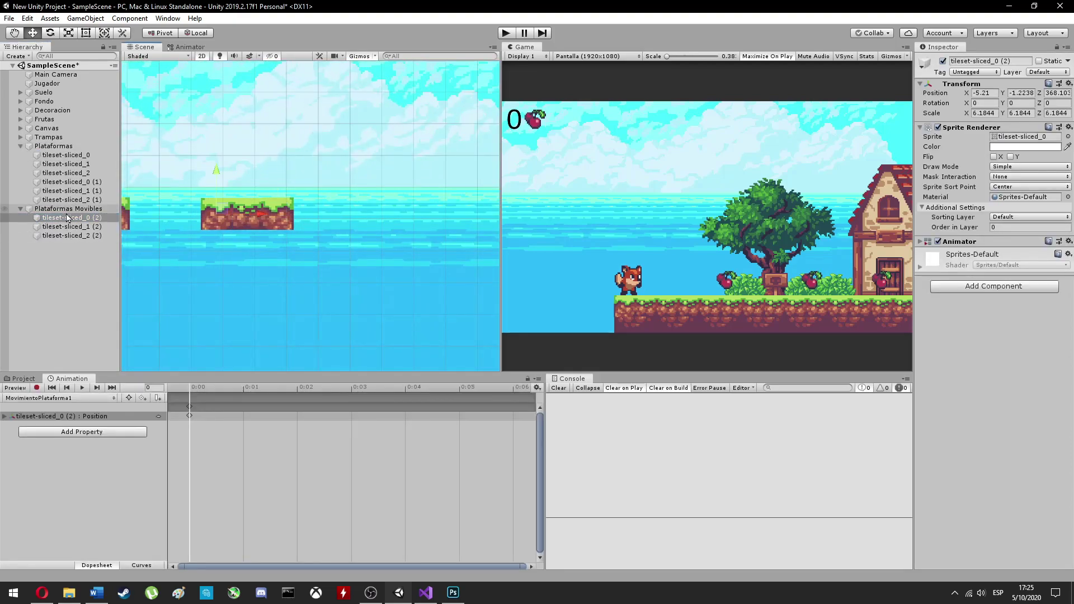
Create and save a Position animation clip for Plataformas Movibles, then preview the movement
{"action": "left_click", "coordinate": [63, 415]}
{"action": "key", "text": "Return"}
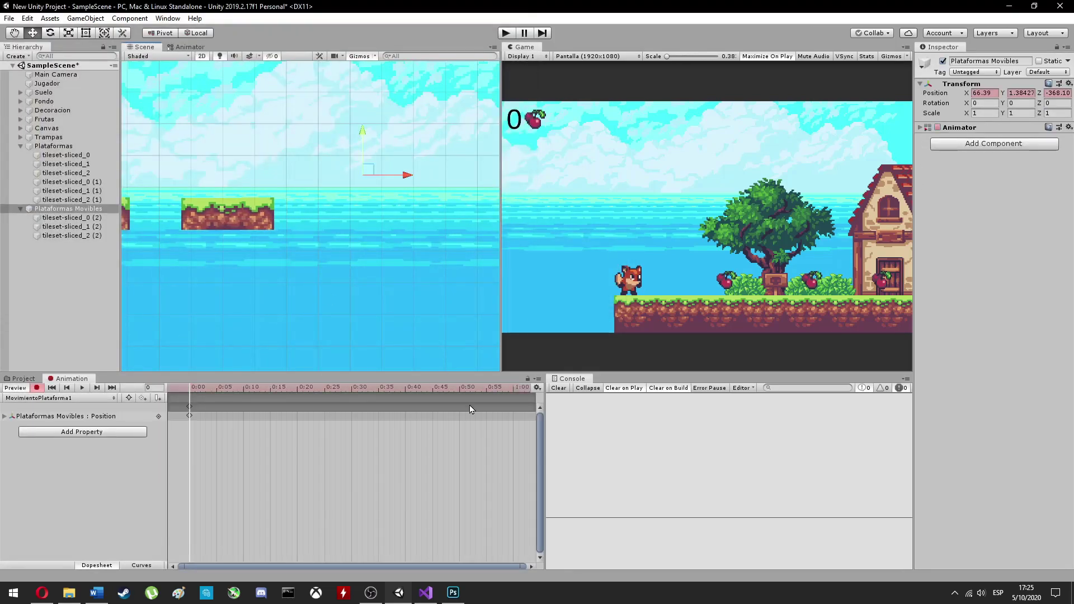
{"action": "scroll", "coordinate": [470, 409], "scroll_direction": "down", "scroll_amount": 3}
{"action": "scroll", "coordinate": [402, 206], "scroll_direction": "down", "scroll_amount": 3}
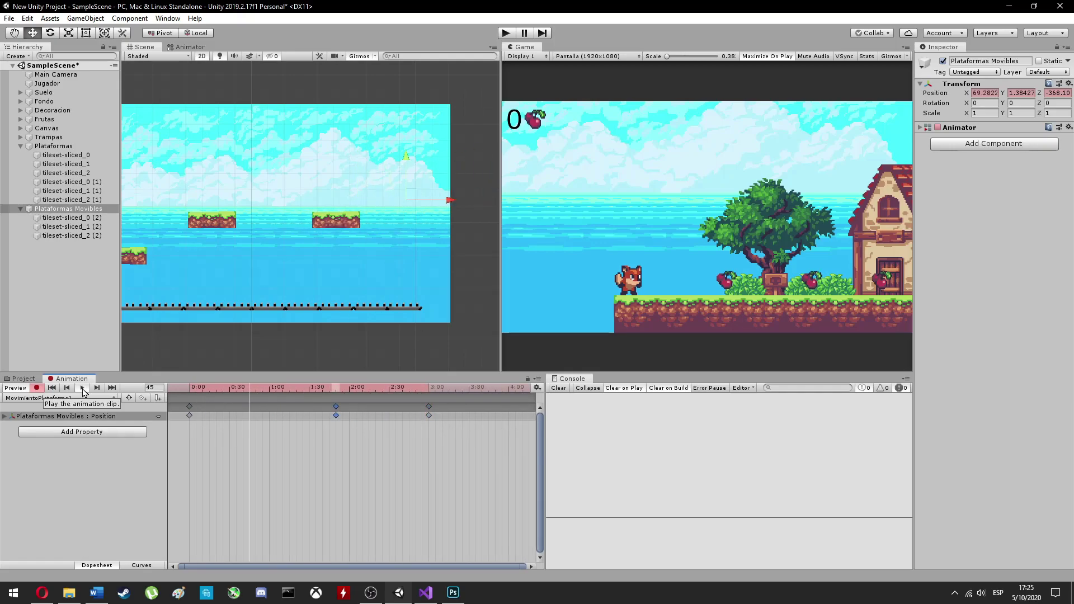
{"action": "left_click", "coordinate": [82, 388]}
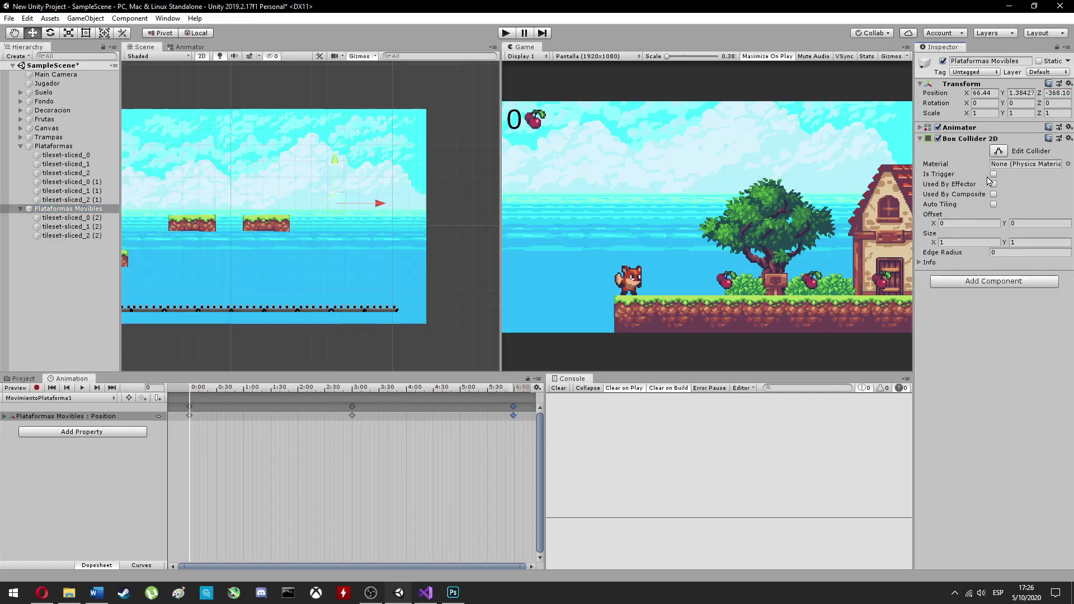
Add a Sprite Renderer with a Pivot sort point to Plataformas Movibles, then test-play the game
{"action": "left_click", "coordinate": [975, 352]}
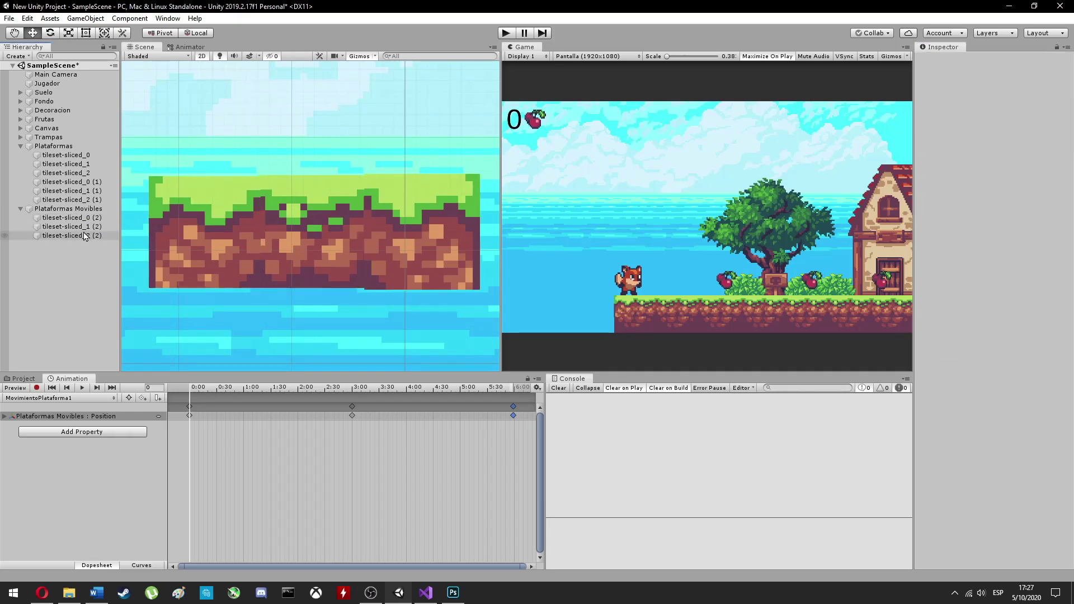
{"action": "scroll", "coordinate": [151, 260], "scroll_direction": "down", "scroll_amount": 5}
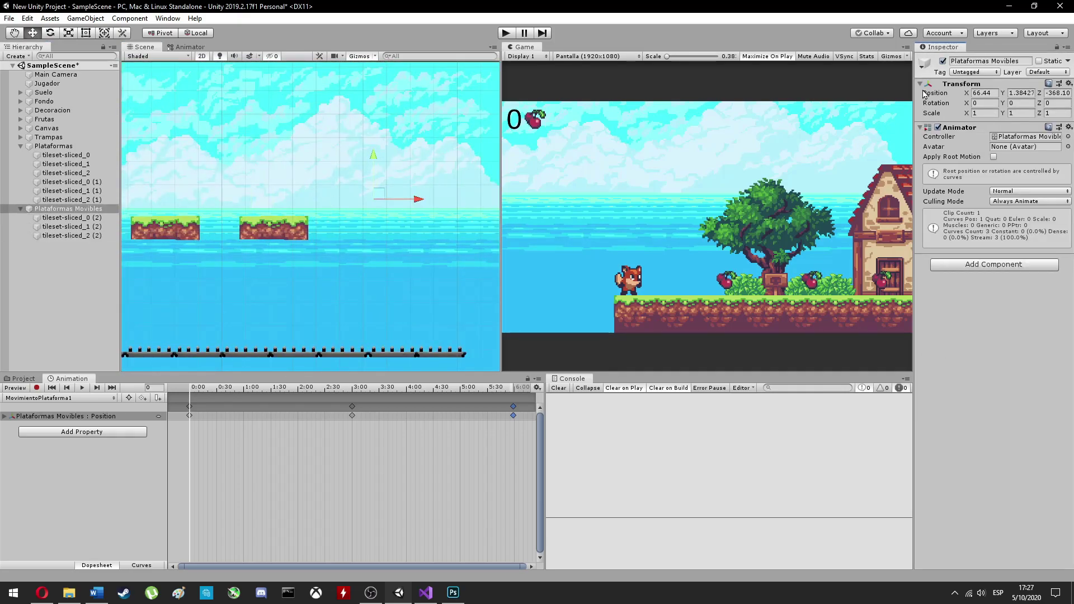
{"action": "left_click", "coordinate": [994, 264]}
{"action": "left_click", "coordinate": [1014, 322]}
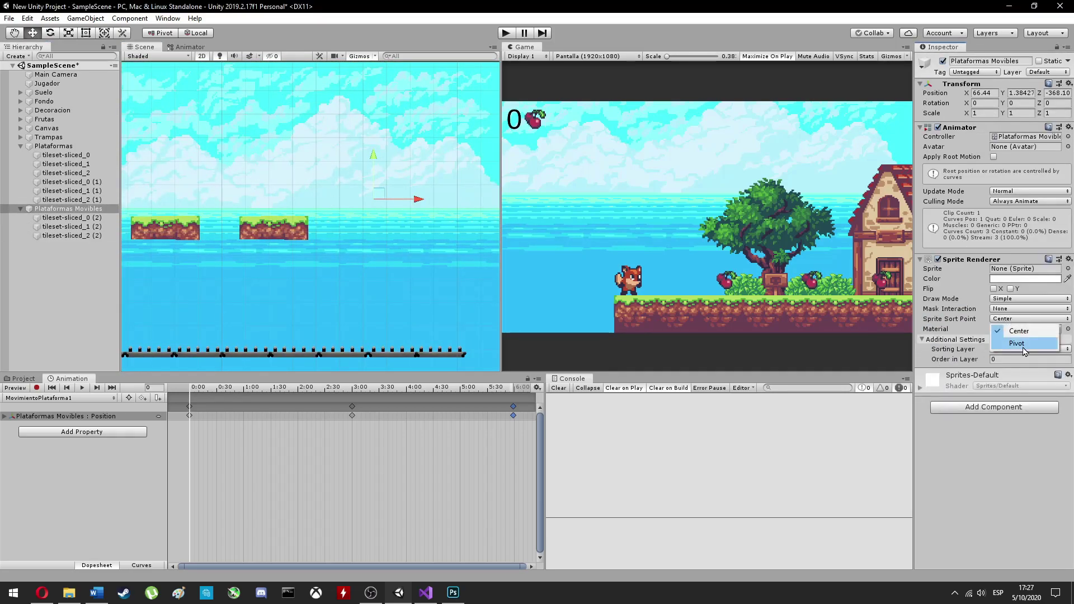
{"action": "left_click", "coordinate": [1024, 344]}
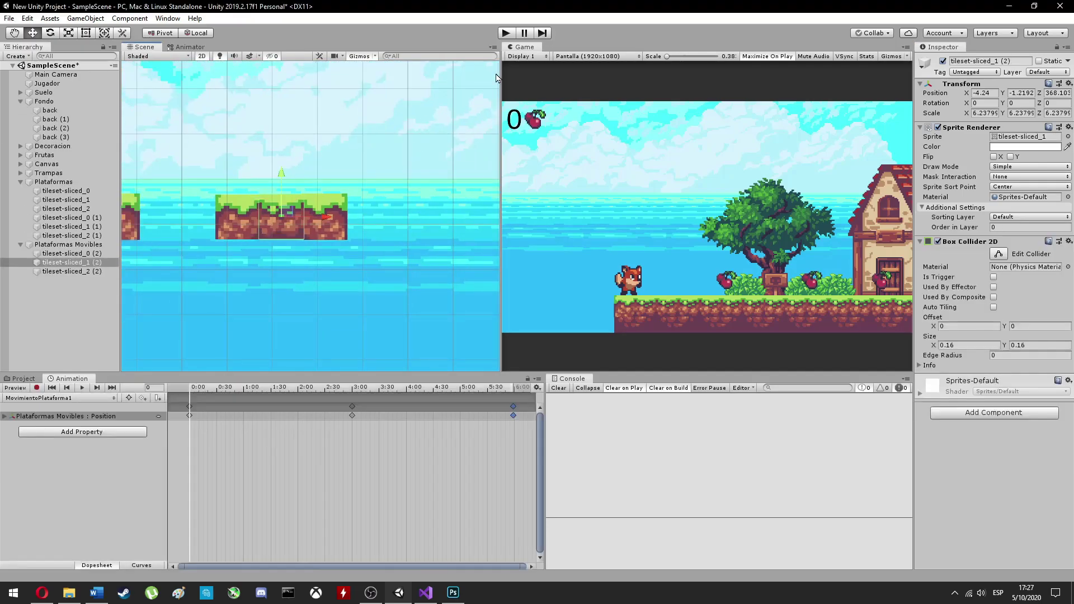
{"action": "left_click", "coordinate": [505, 33]}
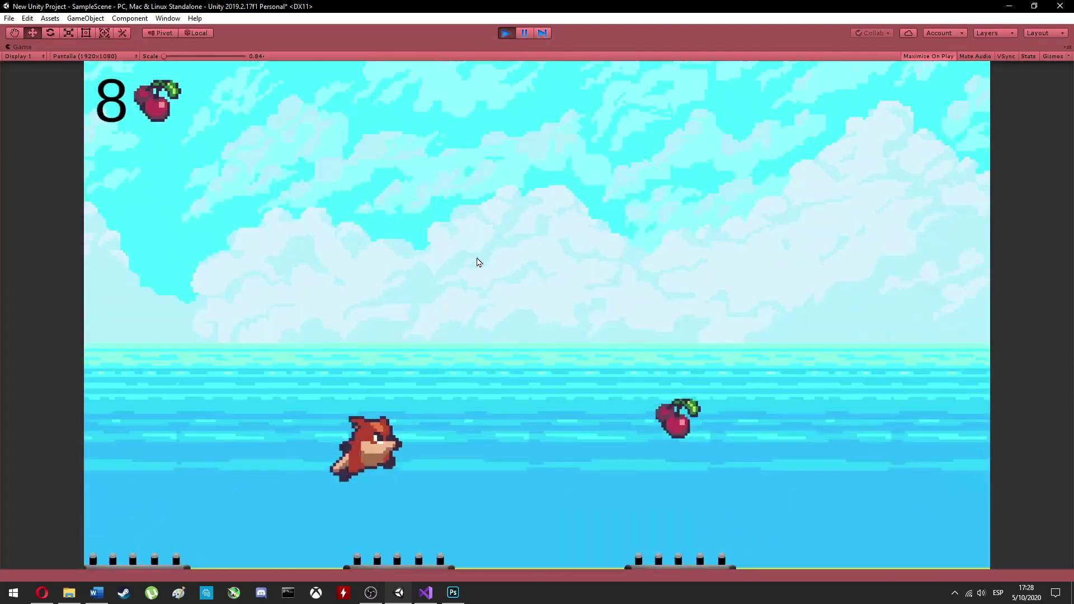
Add a Box Collider to the selected platform tiles
{"action": "left_click", "coordinate": [972, 275]}
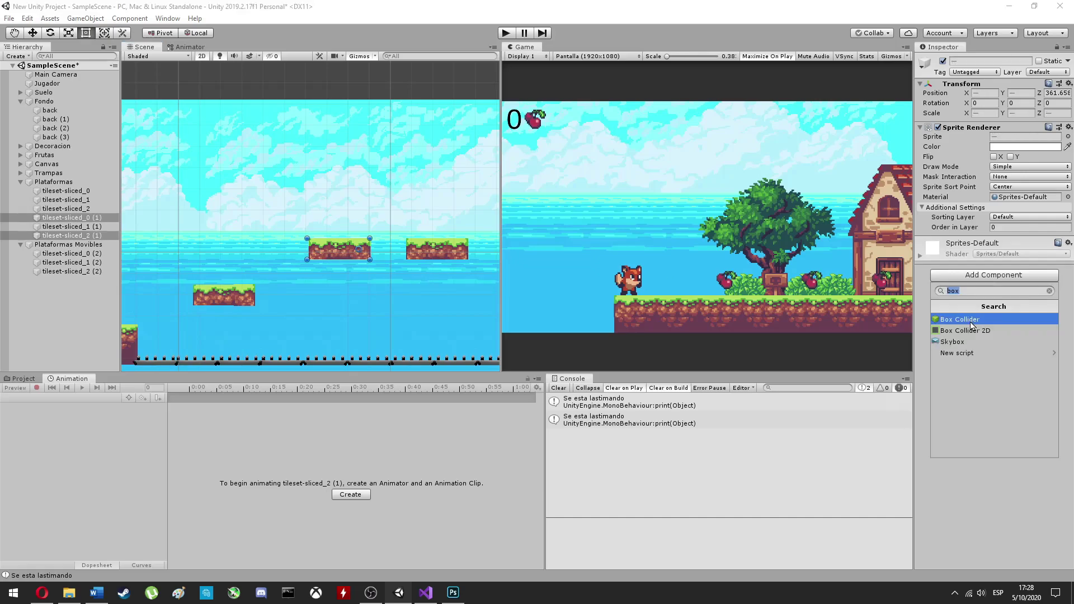
{"action": "left_click", "coordinate": [972, 322]}
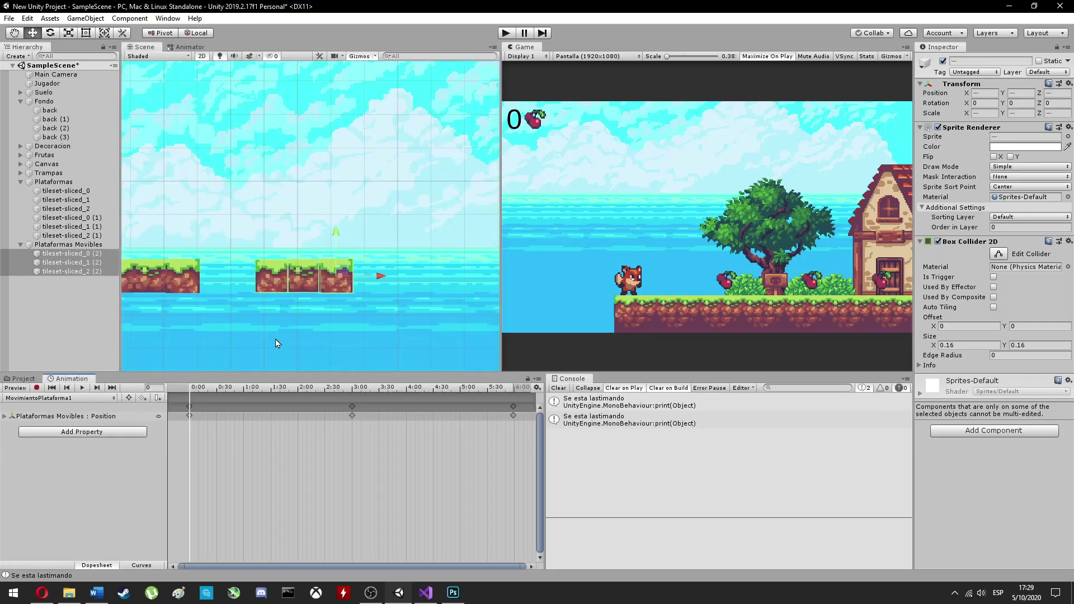
{"action": "scroll", "coordinate": [275, 339], "scroll_direction": "up", "scroll_amount": 3}
{"action": "scroll", "coordinate": [338, 163], "scroll_direction": "down", "scroll_amount": 3}
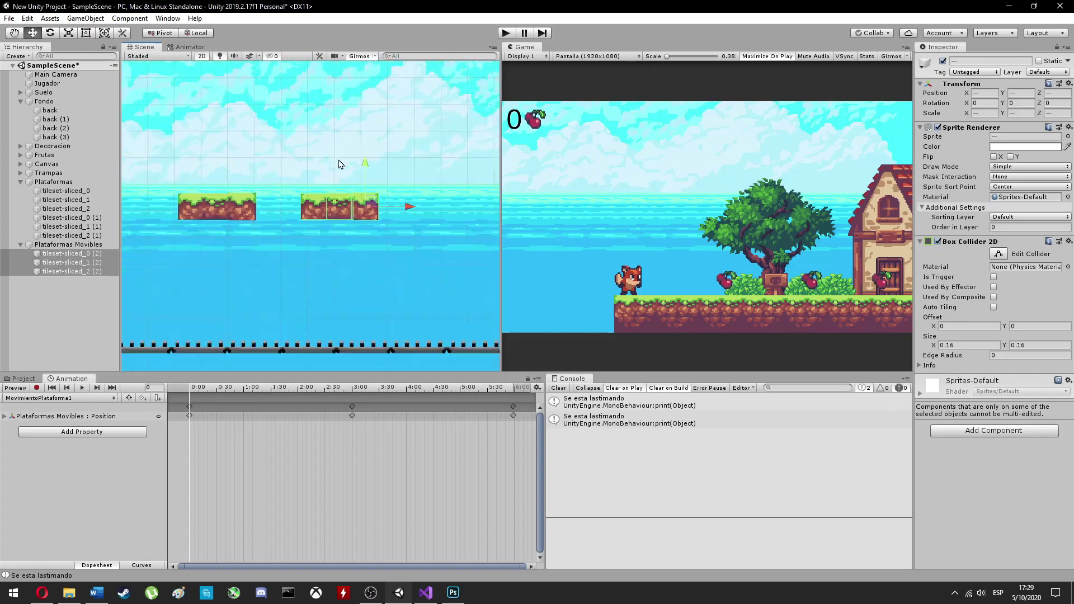
Check the Plataformas Movibles controller, test-run the game, and delete tileset-sliced_0 (2)
{"action": "left_click", "coordinate": [19, 378]}
{"action": "left_click", "coordinate": [323, 432]}
{"action": "left_click", "coordinate": [73, 245]}
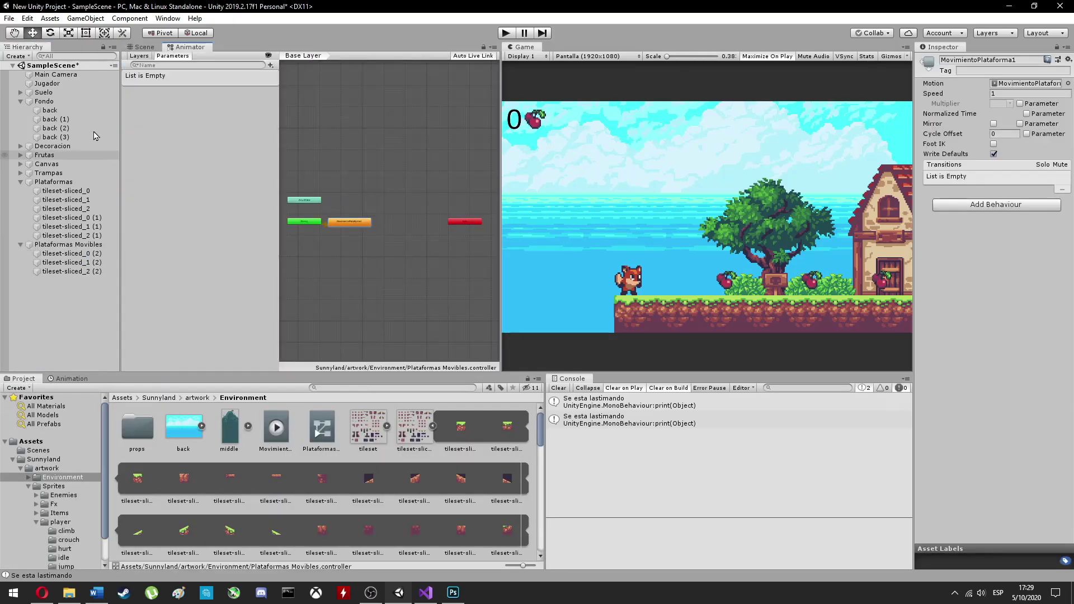
{"action": "key", "text": "ctrl+p"}
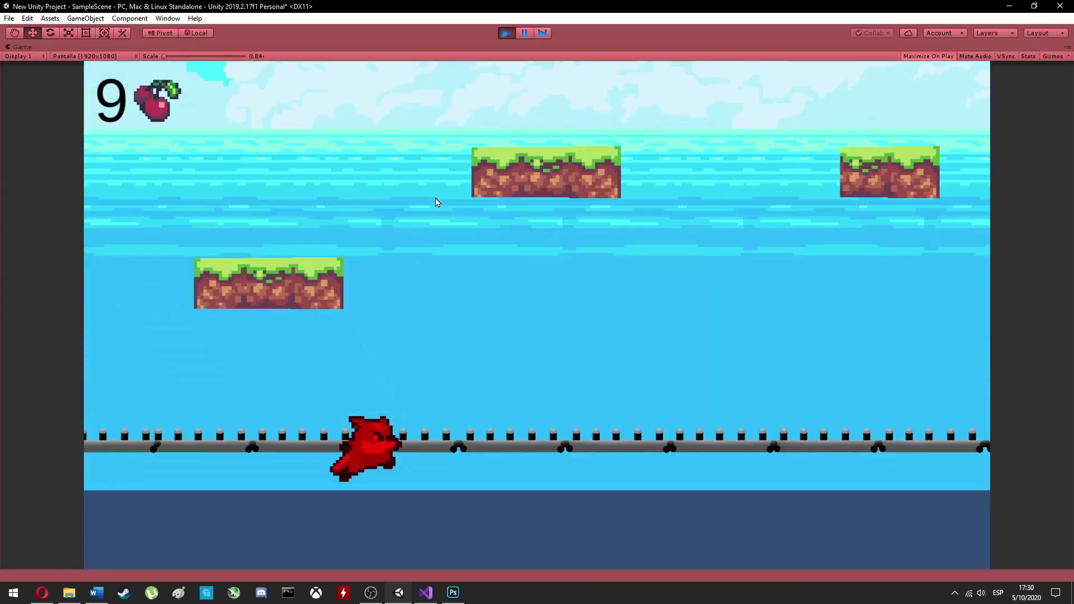
{"action": "key", "text": "ctrl+p"}
{"action": "left_click", "coordinate": [262, 235]}
{"action": "key", "text": "Delete"}
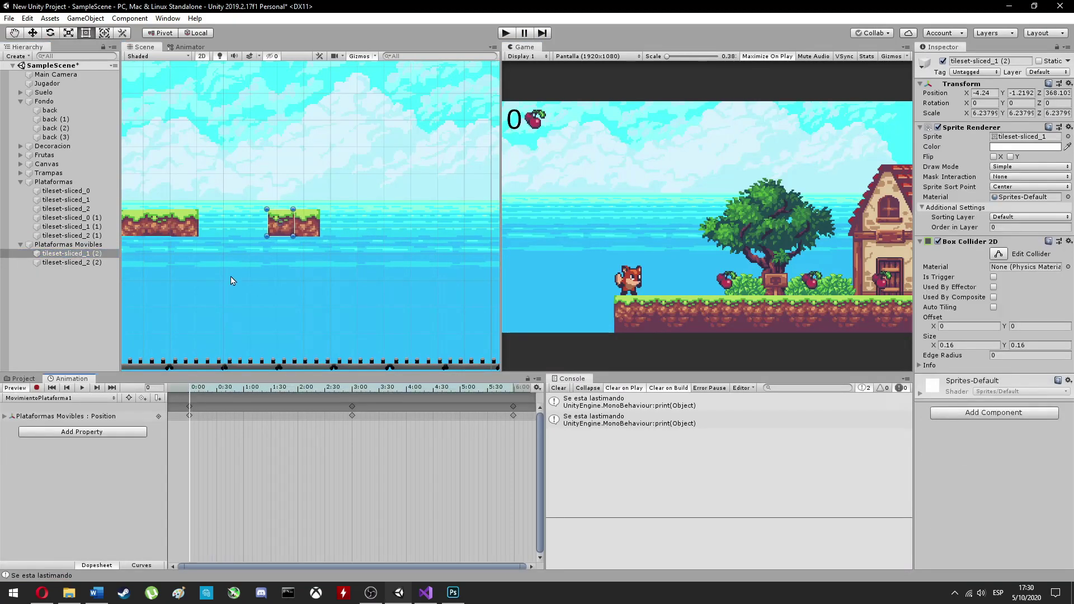
After a quick test run, dismiss the component conflict warning and add a Box Collider to tileset-sliced_2
{"action": "scroll", "coordinate": [298, 312], "scroll_direction": "down", "scroll_amount": 3}
{"action": "key", "text": "ctrl+p"}
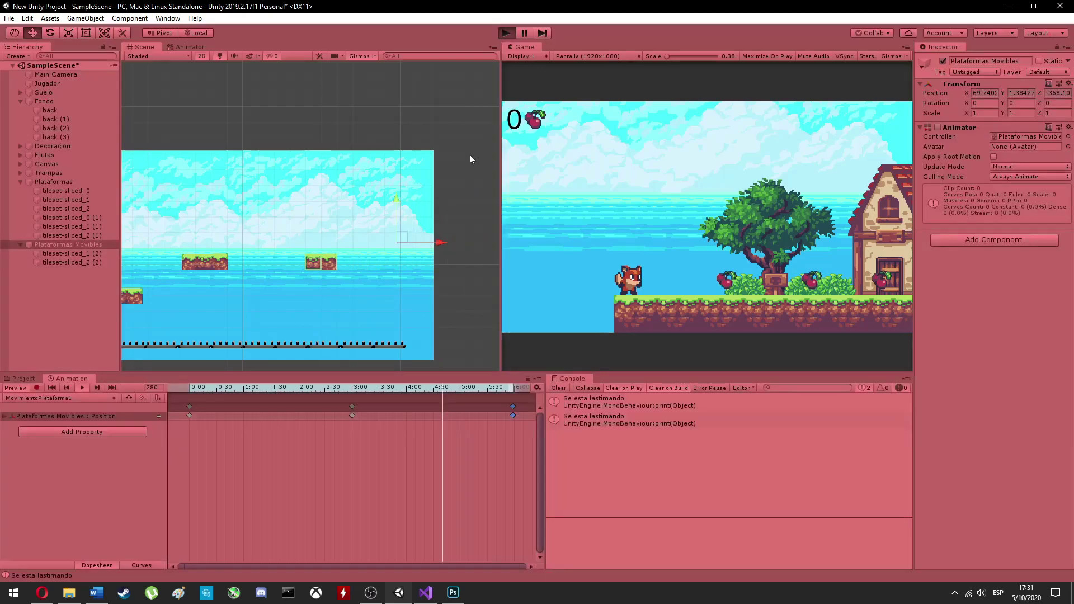
{"action": "key", "text": "ctrl+p"}
{"action": "scroll", "coordinate": [193, 301], "scroll_direction": "up", "scroll_amount": 3}
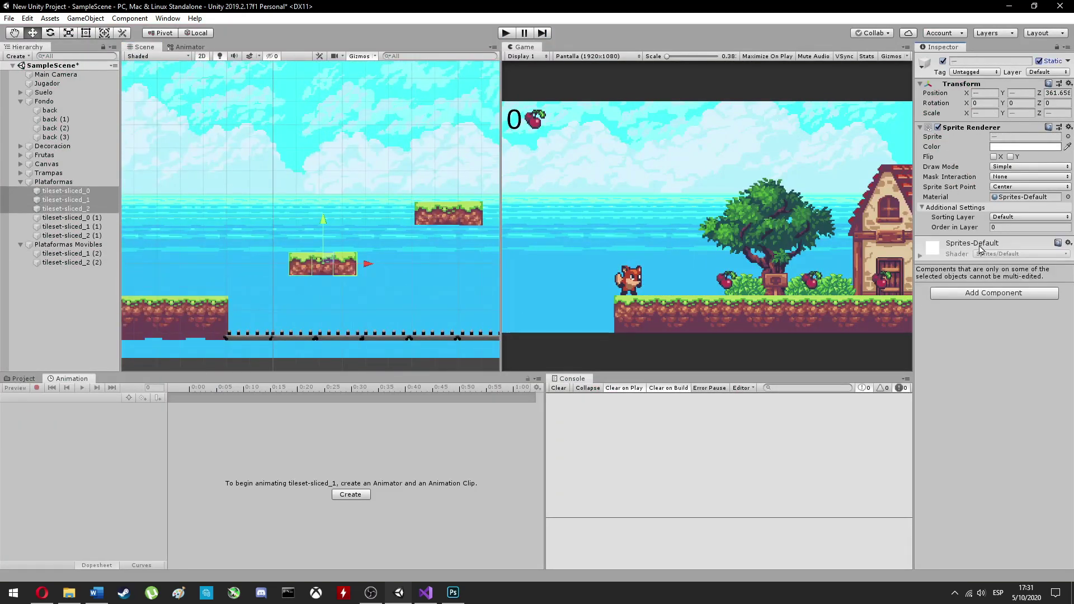
{"action": "left_click", "coordinate": [616, 319]}
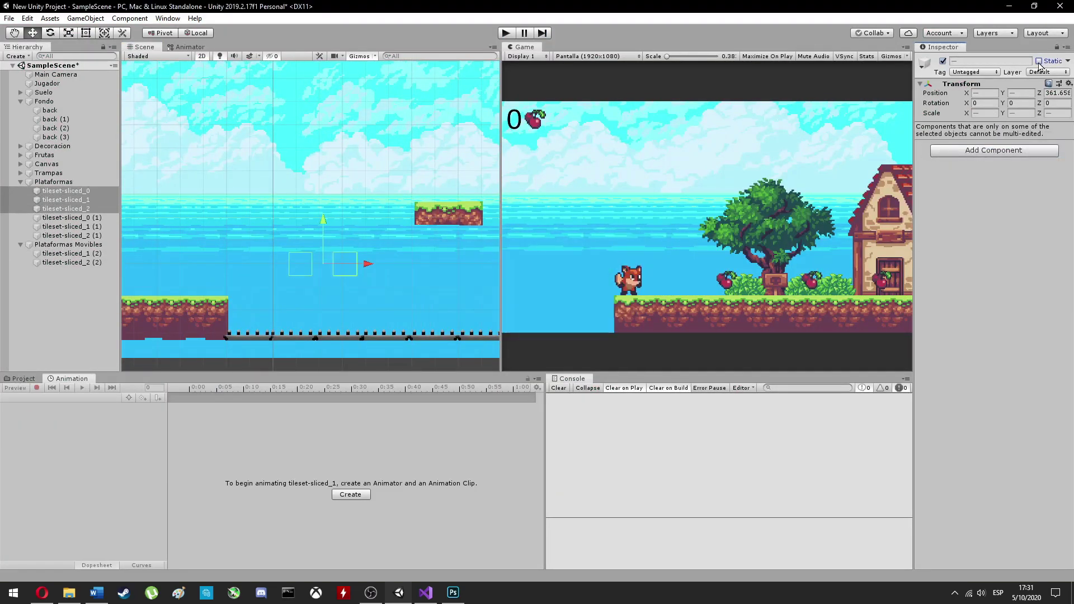
{"action": "left_click", "coordinate": [614, 319]}
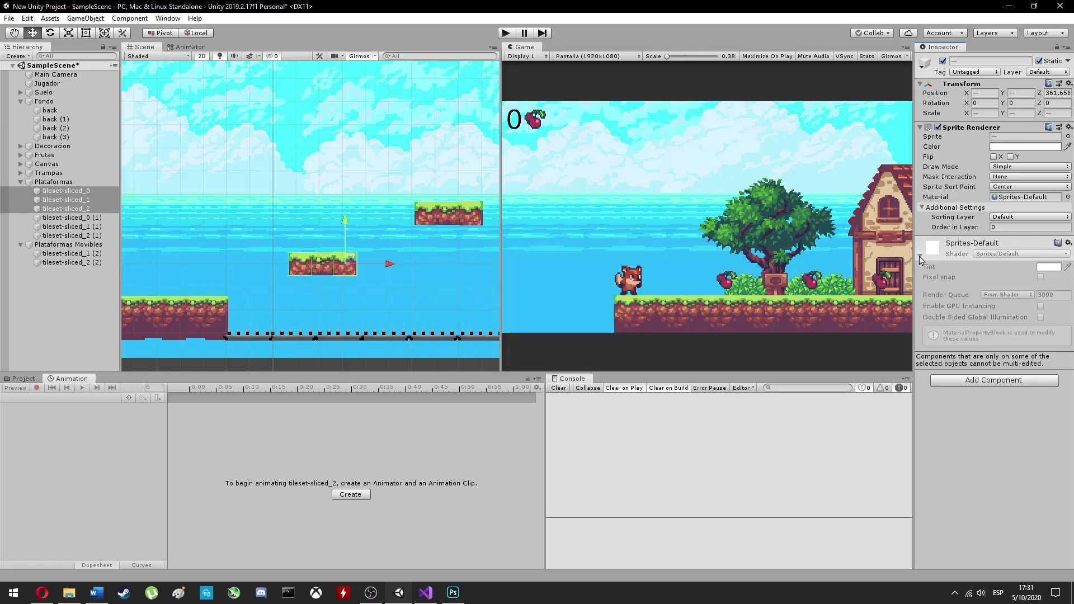
{"action": "left_click", "coordinate": [974, 320]}
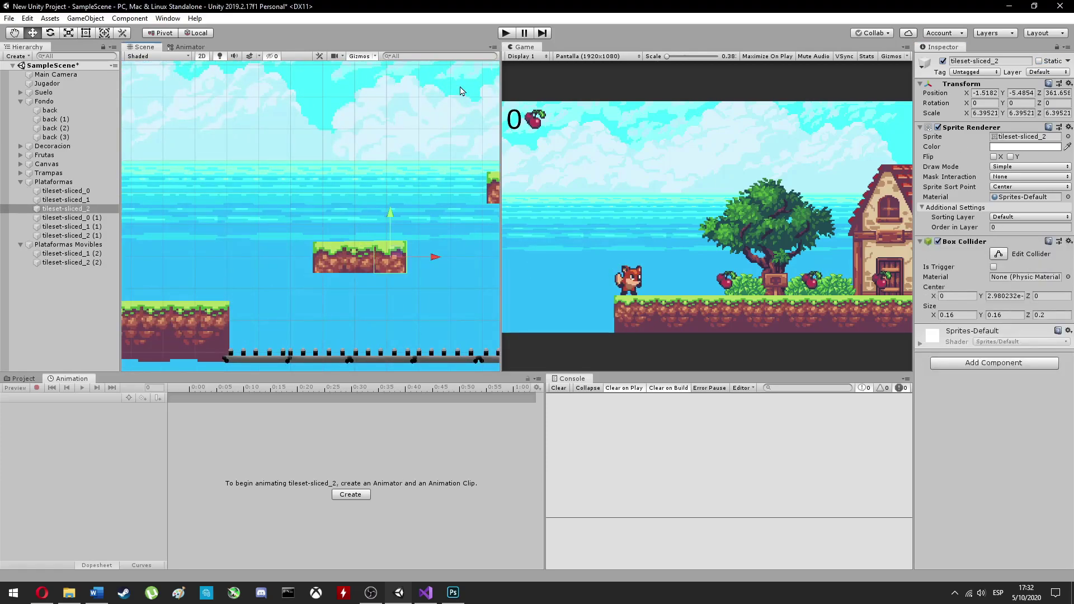
Play-test the level several times, running the fox right across the platforms
{"action": "key", "text": "ctrl+p"}
{"action": "key", "text": "Right"}
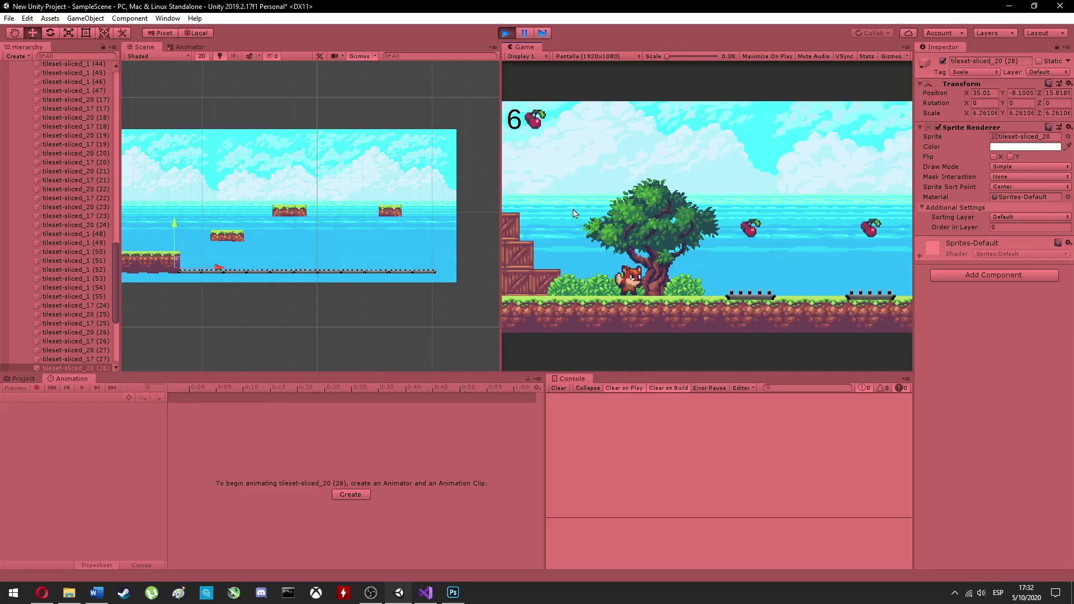
{"action": "key", "text": "ctrl+p"}
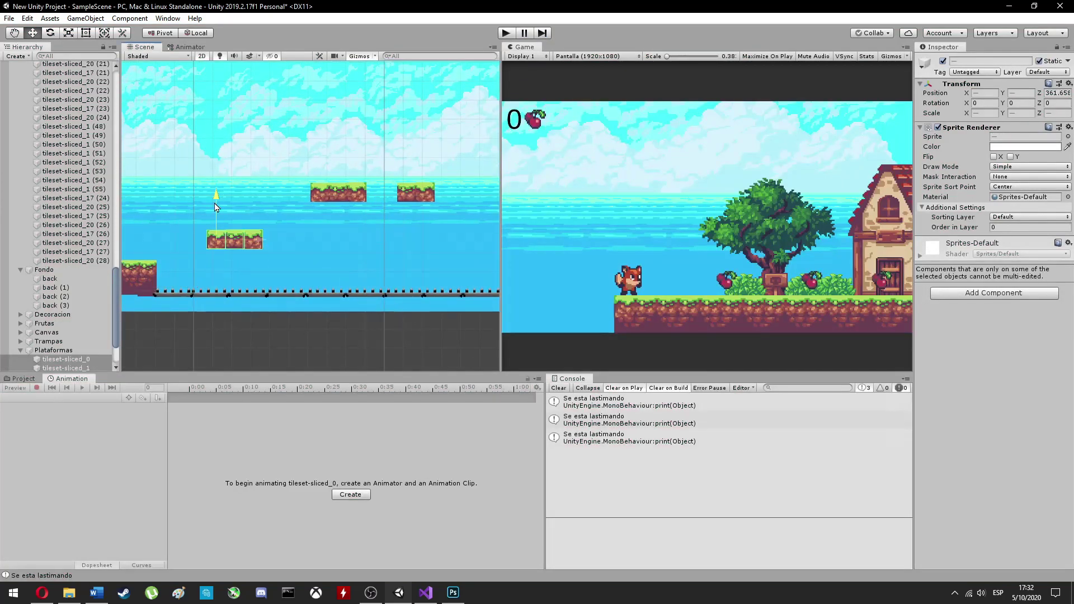
{"action": "left_click", "coordinate": [347, 237]}
{"action": "key", "text": "ctrl+p"}
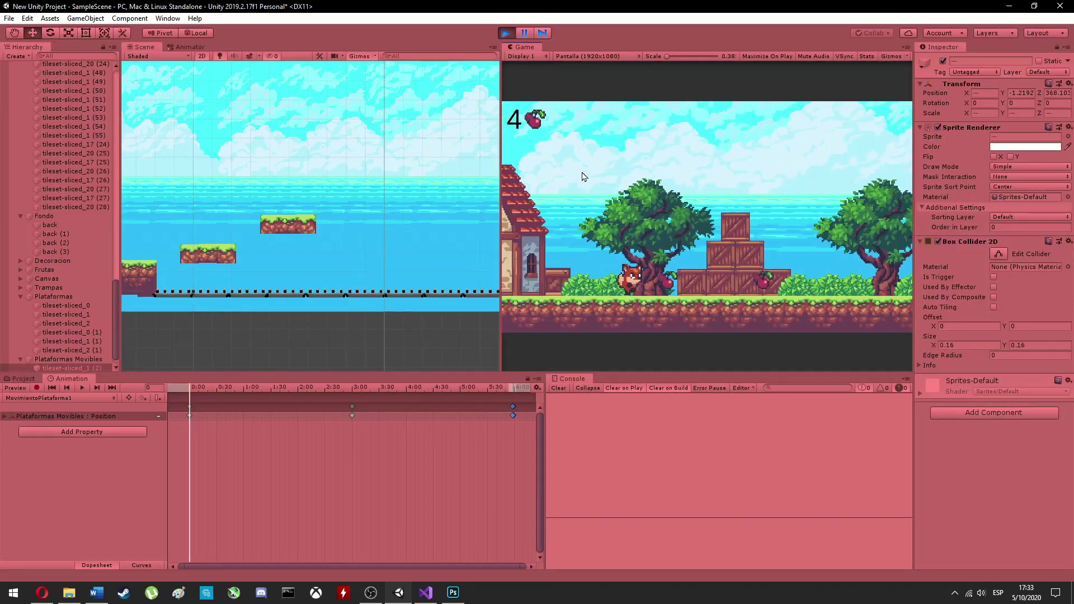
{"action": "key", "text": "ctrl+p"}
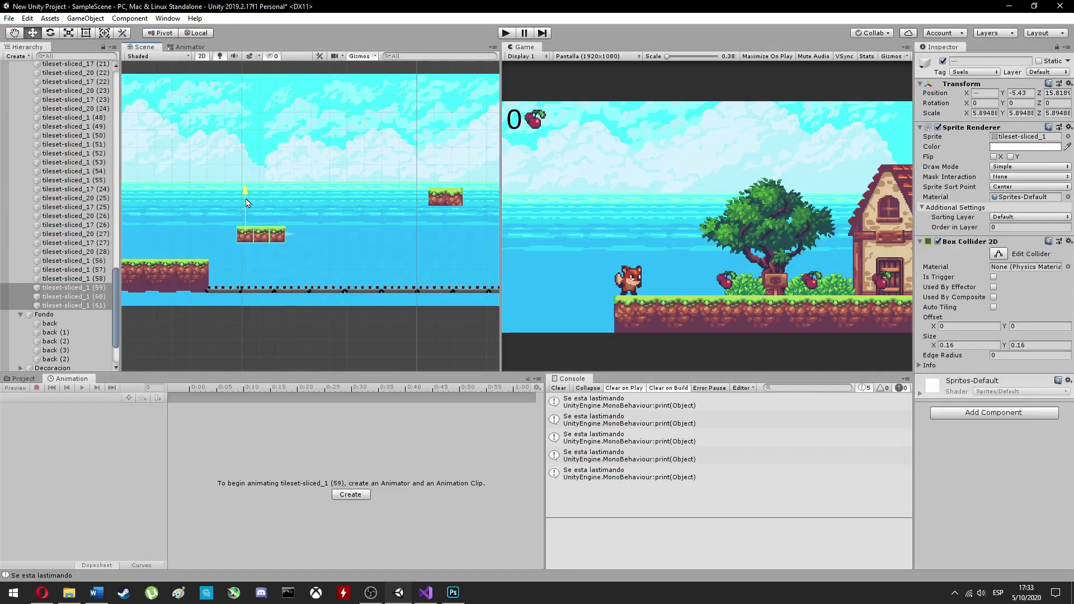
{"action": "key", "text": "ctrl+p"}
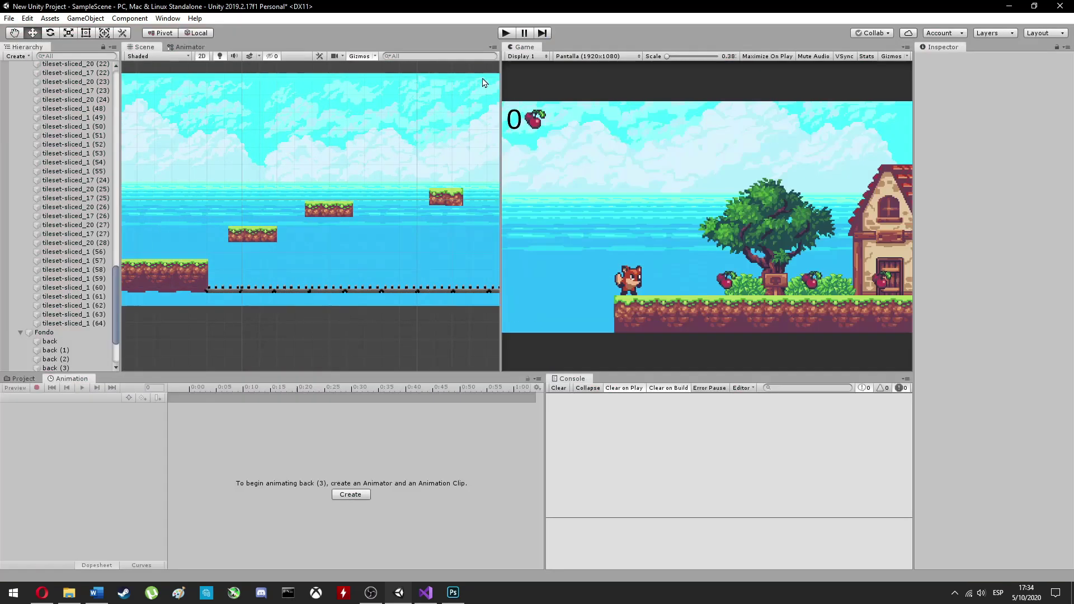
Delete the old back (3) background piece and check the placement of the new background section
{"action": "left_click", "coordinate": [367, 194]}
{"action": "scroll", "coordinate": [366, 194], "scroll_direction": "down", "scroll_amount": 4}
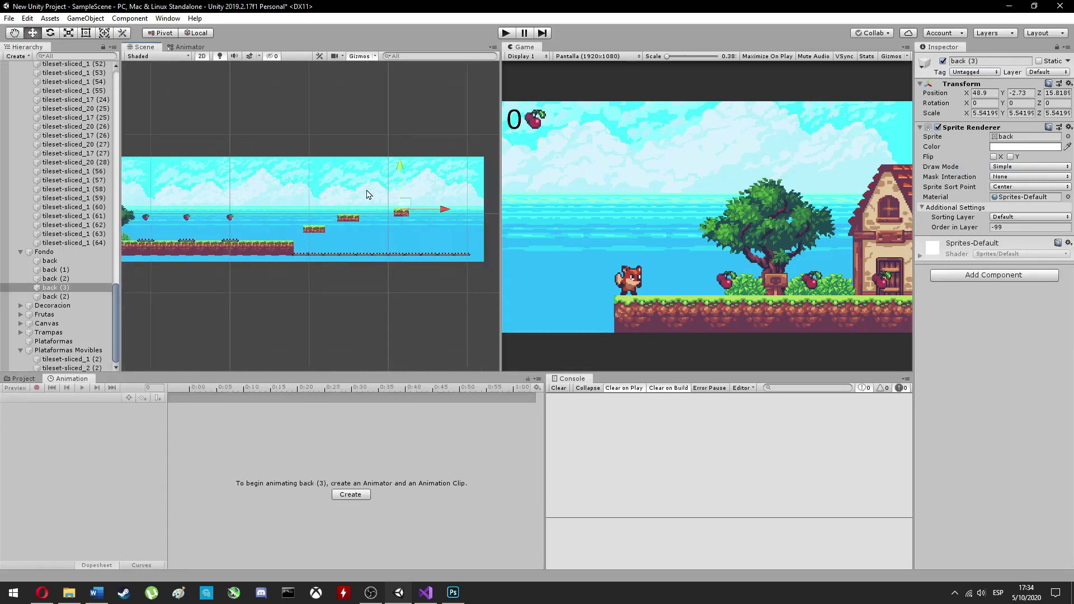
{"action": "scroll", "coordinate": [400, 168], "scroll_direction": "down", "scroll_amount": 2}
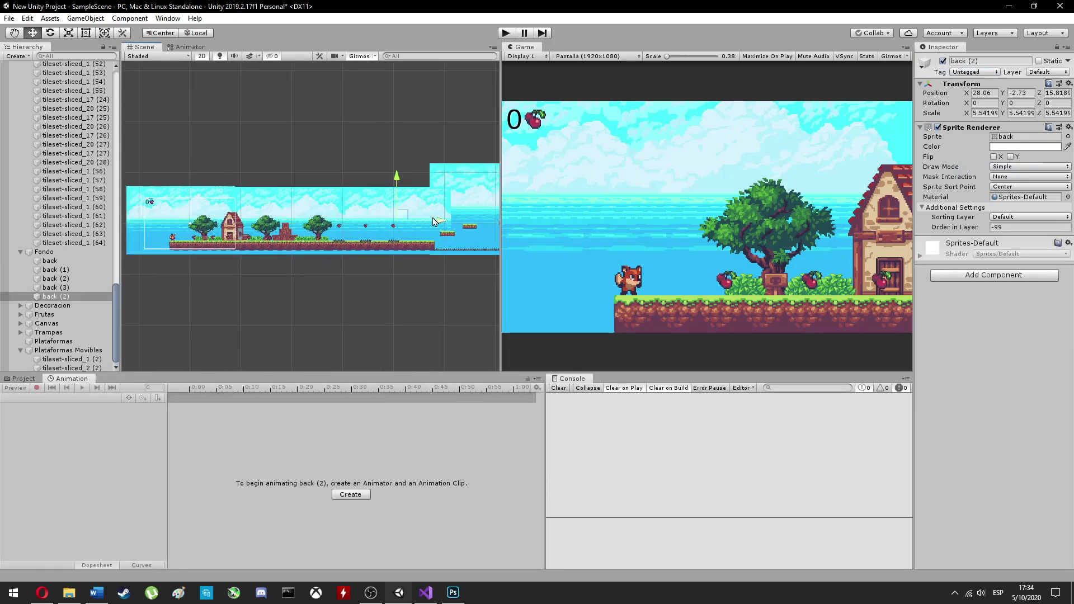
{"action": "key", "text": "Delete"}
{"action": "left_click", "coordinate": [371, 219]}
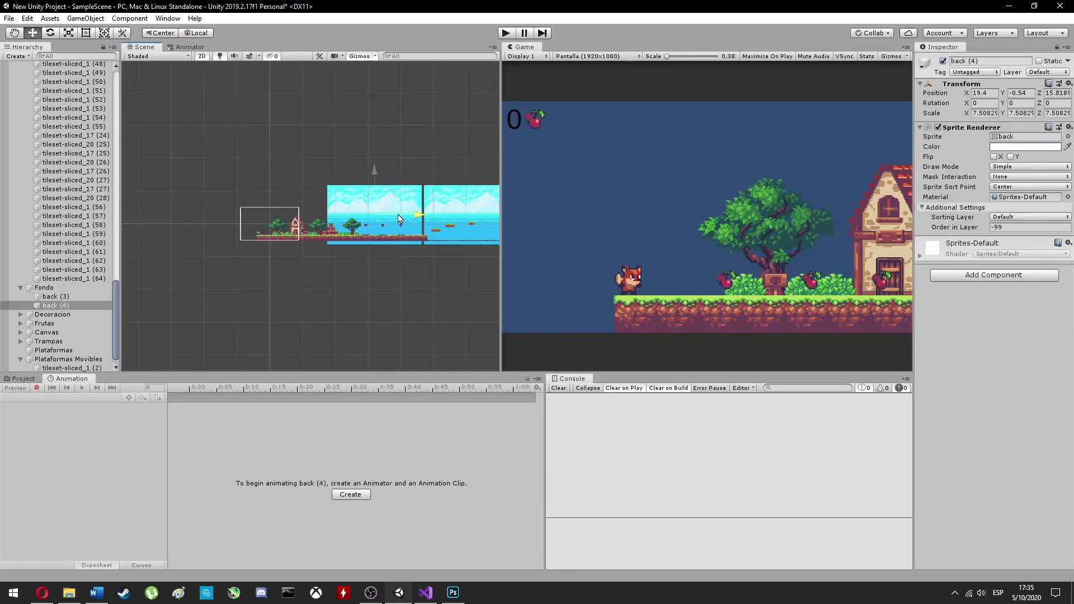
{"action": "scroll", "coordinate": [478, 215], "scroll_direction": "up", "scroll_amount": 3}
Play-test the level with the game view maximized, then stop and clear the selection
{"action": "left_click", "coordinate": [505, 33]}
{"action": "right_click", "coordinate": [524, 47]}
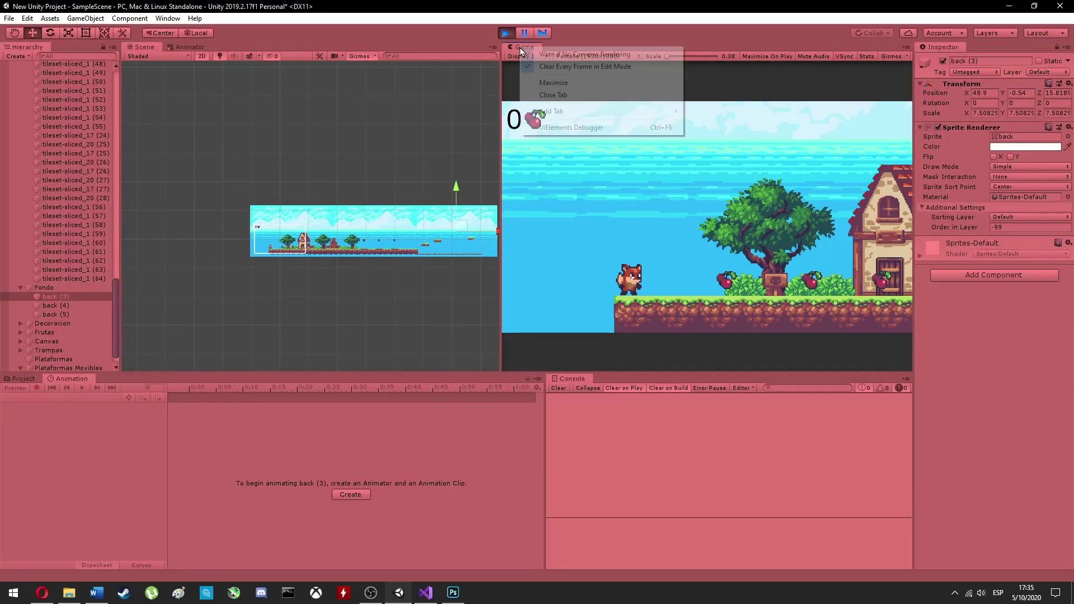
{"action": "left_click", "coordinate": [540, 53]}
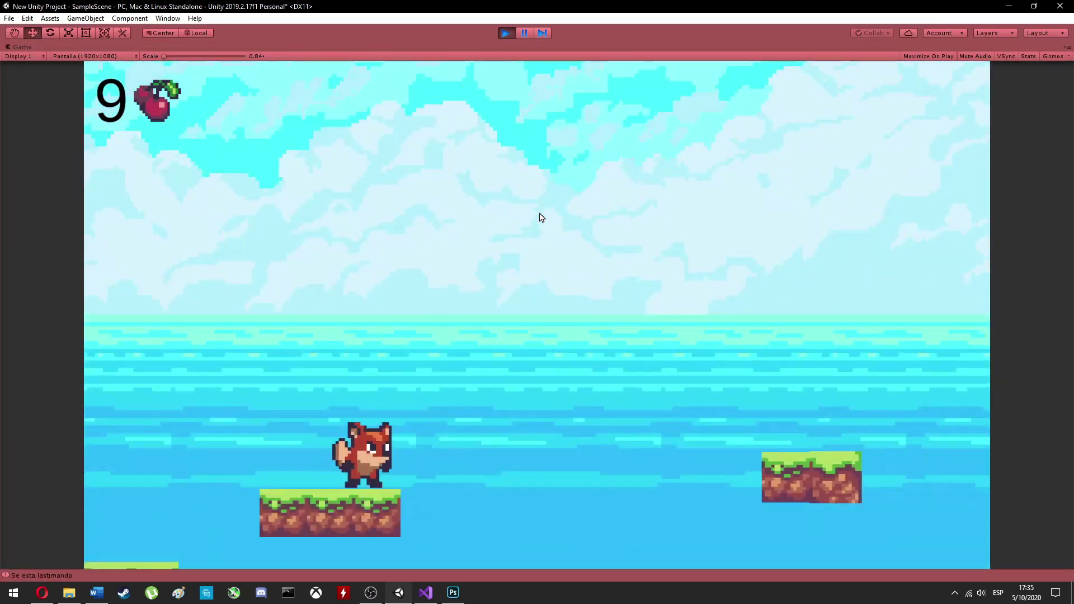
{"action": "key", "text": "ctrl+p"}
{"action": "left_click", "coordinate": [437, 302]}
{"action": "scroll", "coordinate": [392, 257], "scroll_direction": "up", "scroll_amount": 5}
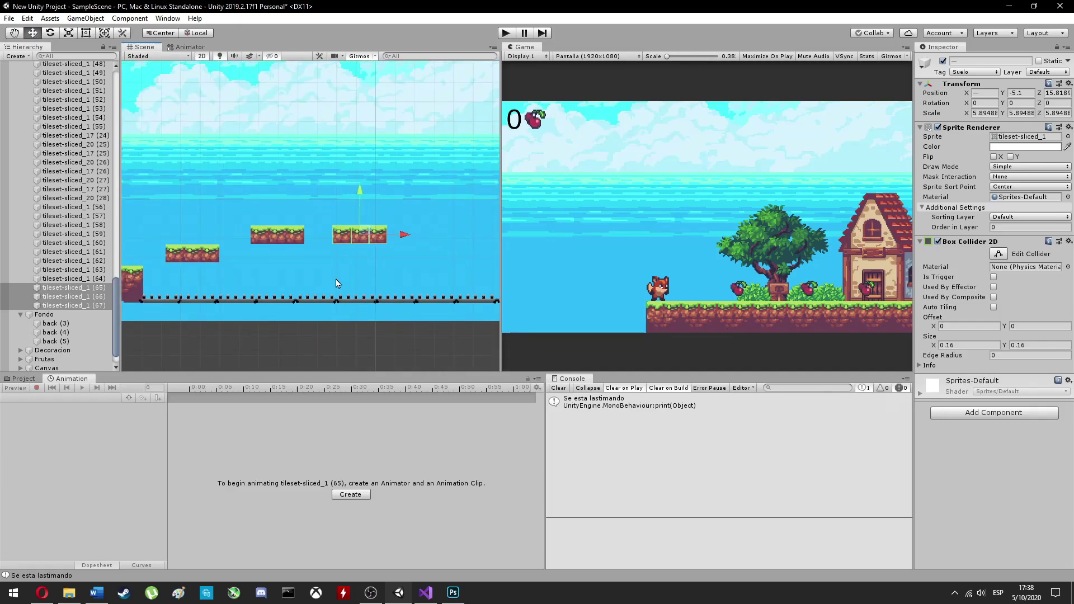
Create the MovimientoPlataforma animation clip and preview it on the Plataformas Movibles group
{"action": "left_click", "coordinate": [351, 494]}
{"action": "type", "text": "Movimie"}
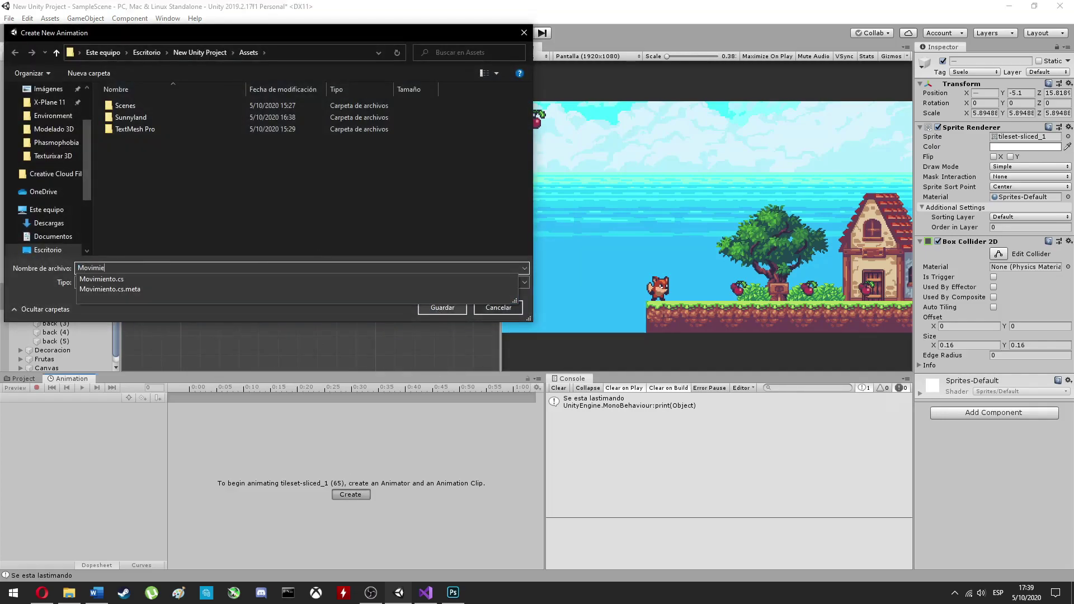
{"action": "type", "text": "ntoPlataforma"}
{"action": "key", "text": "Return"}
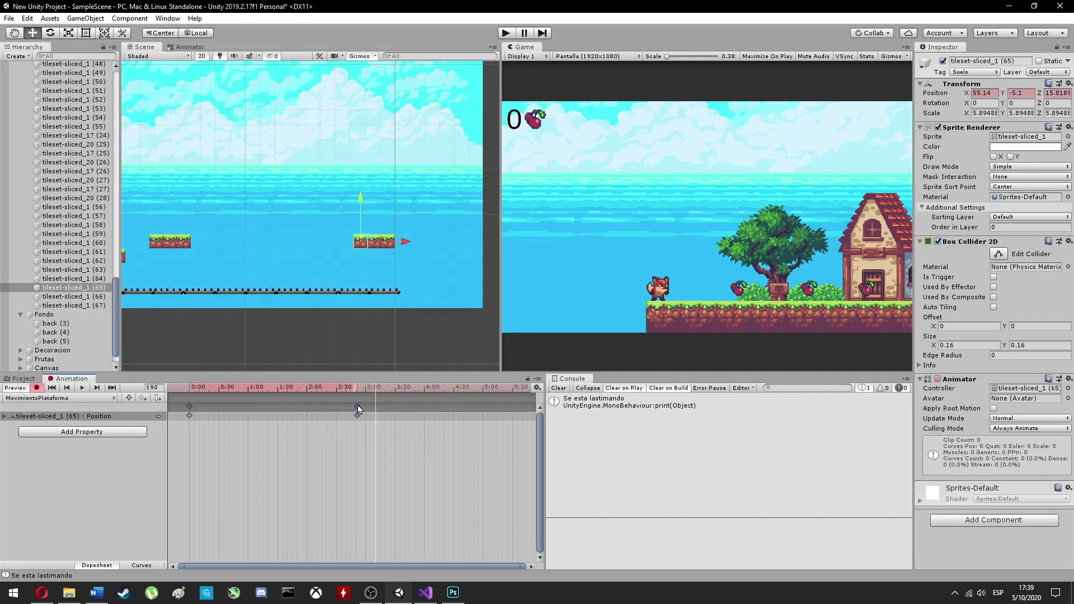
{"action": "left_click", "coordinate": [265, 244]}
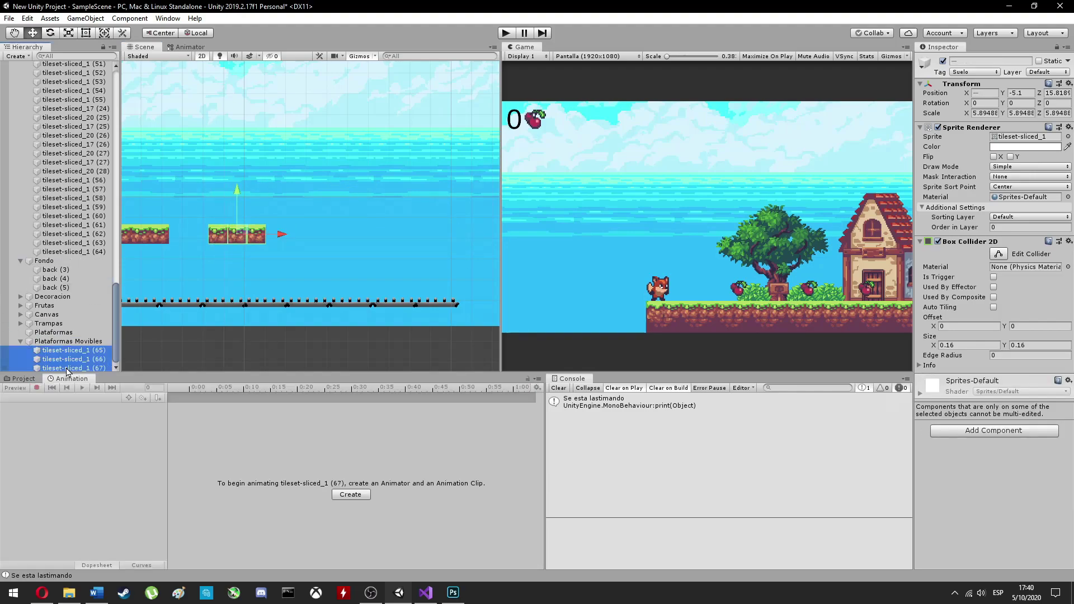
{"action": "left_click", "coordinate": [61, 341]}
{"action": "left_click", "coordinate": [83, 387]}
Test the moving platforms by running the fox right and jumping onto them
{"action": "left_click", "coordinate": [280, 263]}
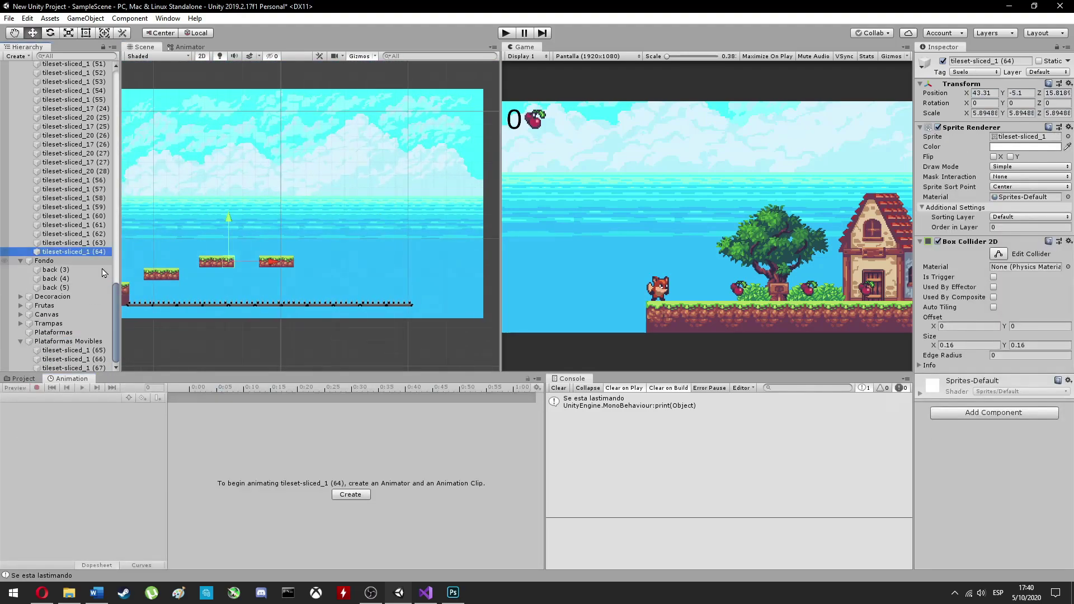
{"action": "key", "text": "ctrl+p"}
{"action": "key", "text": "Right"}
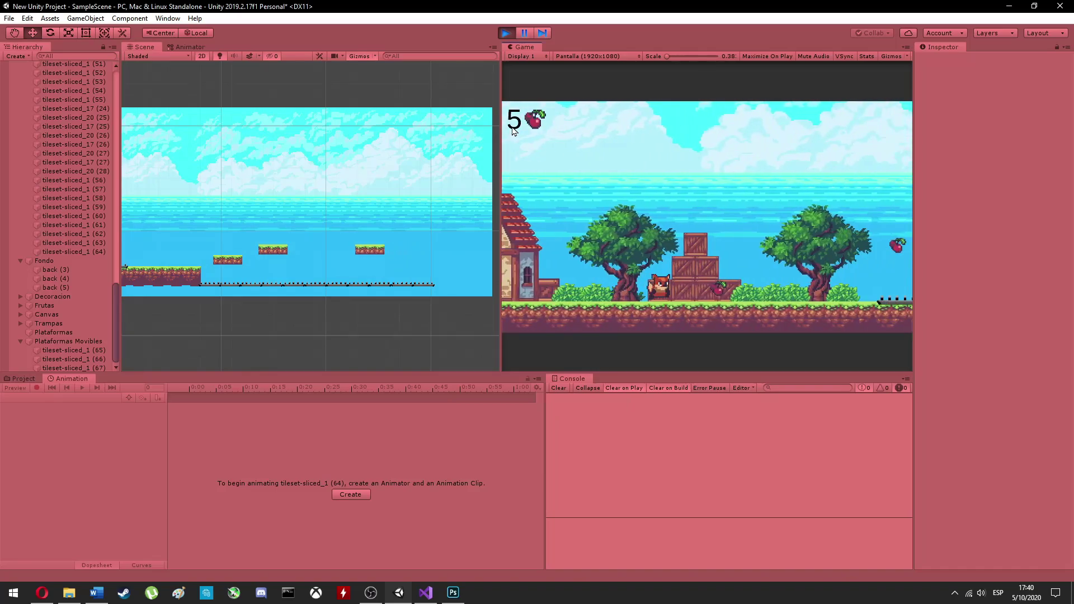
{"action": "key", "text": "space"}
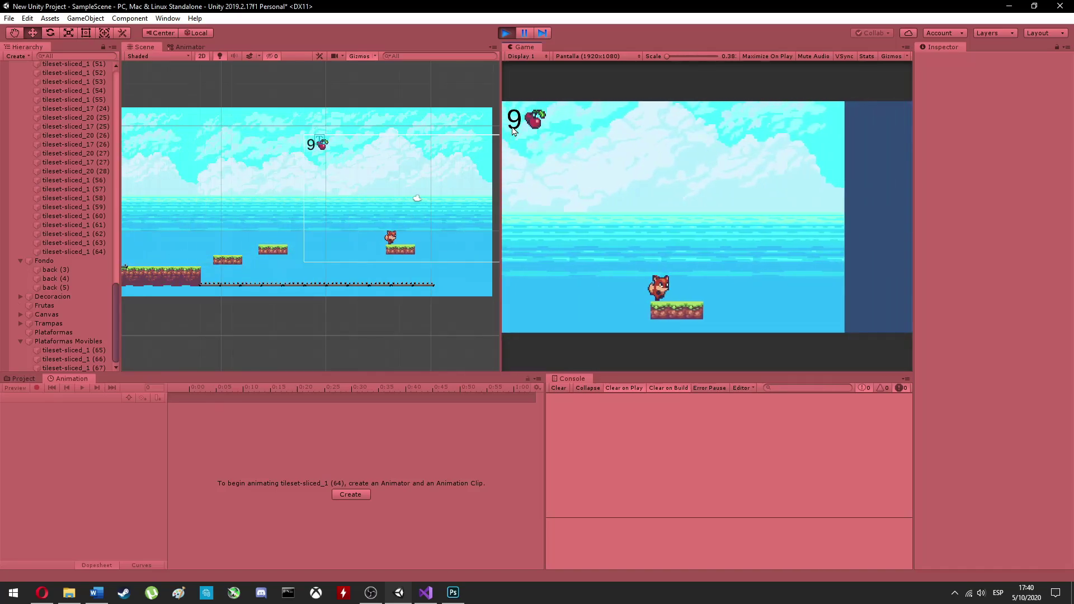
{"action": "key", "text": "ctrl+p"}
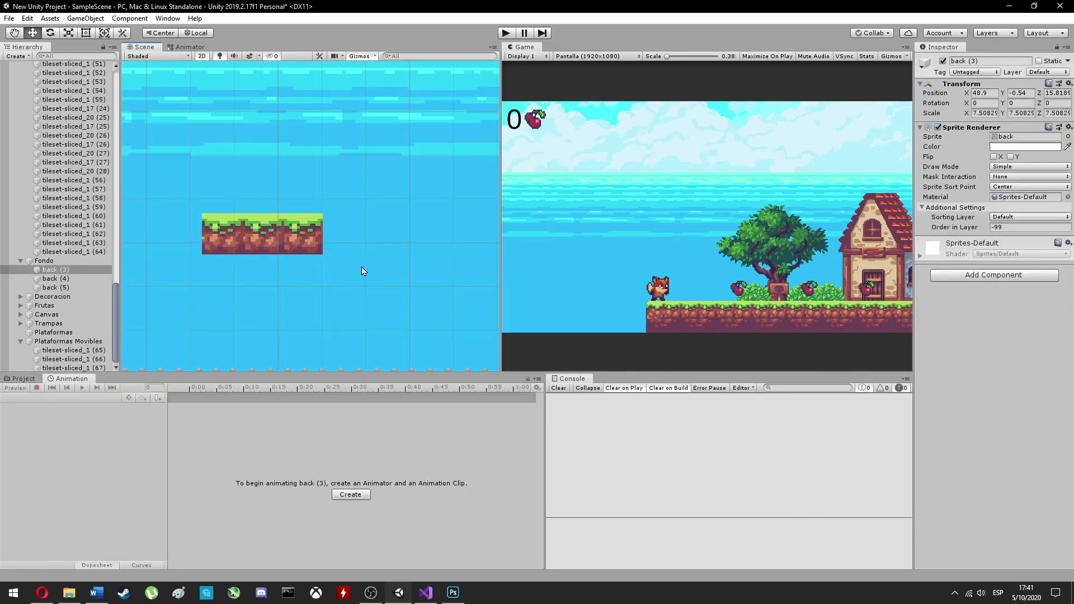
Add a new Plataforma tag for Plataformas Movibles and open the Plataforma script for editing
{"action": "left_click", "coordinate": [975, 72]}
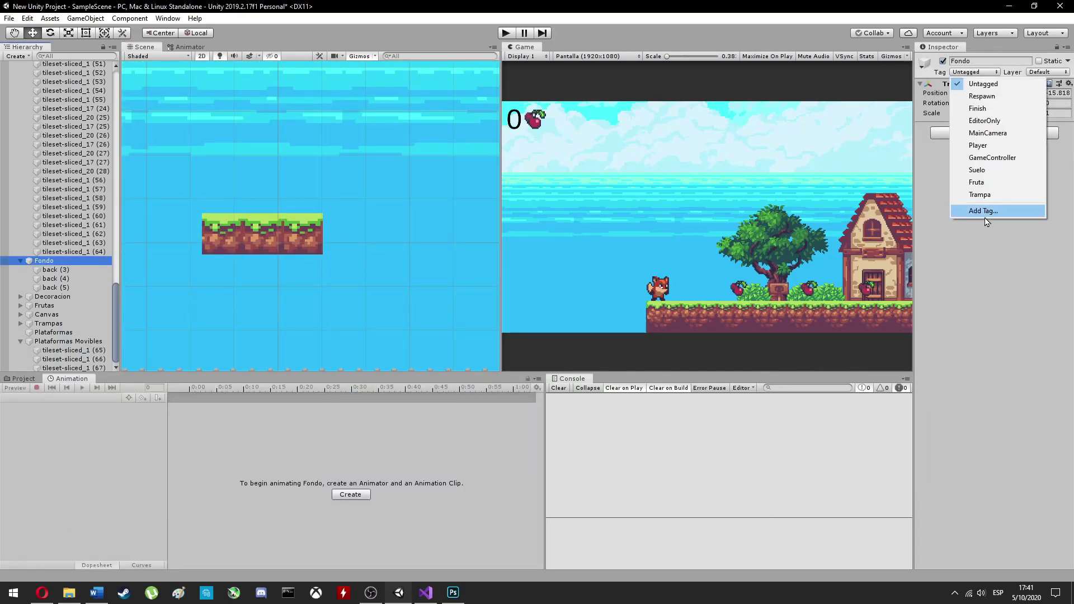
{"action": "left_click", "coordinate": [979, 209]}
{"action": "left_click", "coordinate": [1026, 150]}
{"action": "left_click", "coordinate": [1024, 147]}
{"action": "left_click", "coordinate": [44, 260]}
{"action": "left_click", "coordinate": [59, 341]}
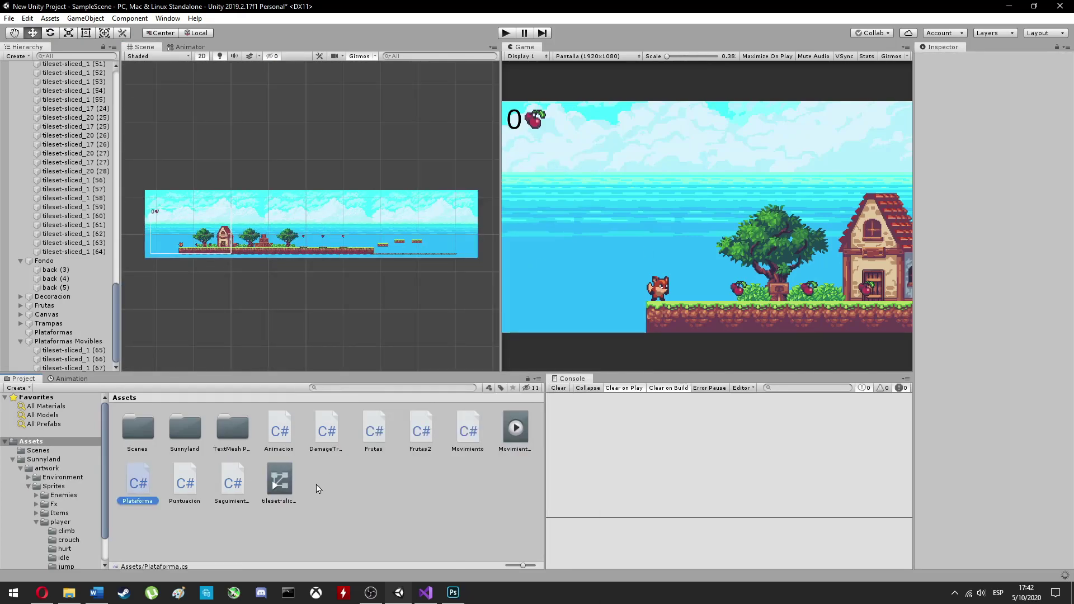
{"action": "key", "text": "Return"}
Insert an OnCollisionStay2D method after Update in Plataforma.cs to start the tag check
{"action": "left_click", "coordinate": [186, 106]}
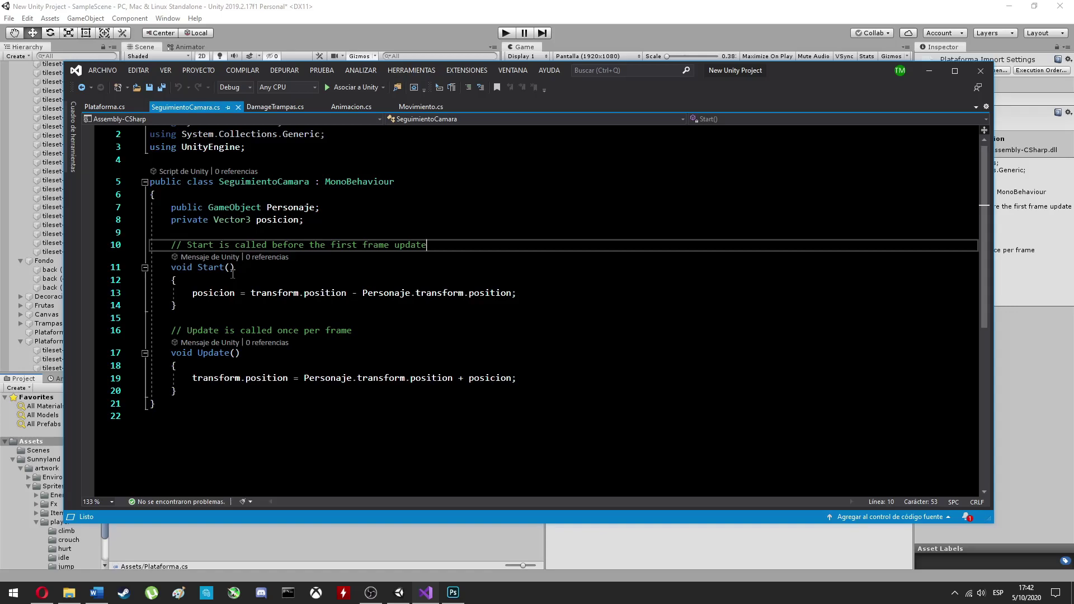
{"action": "left_click", "coordinate": [105, 106]}
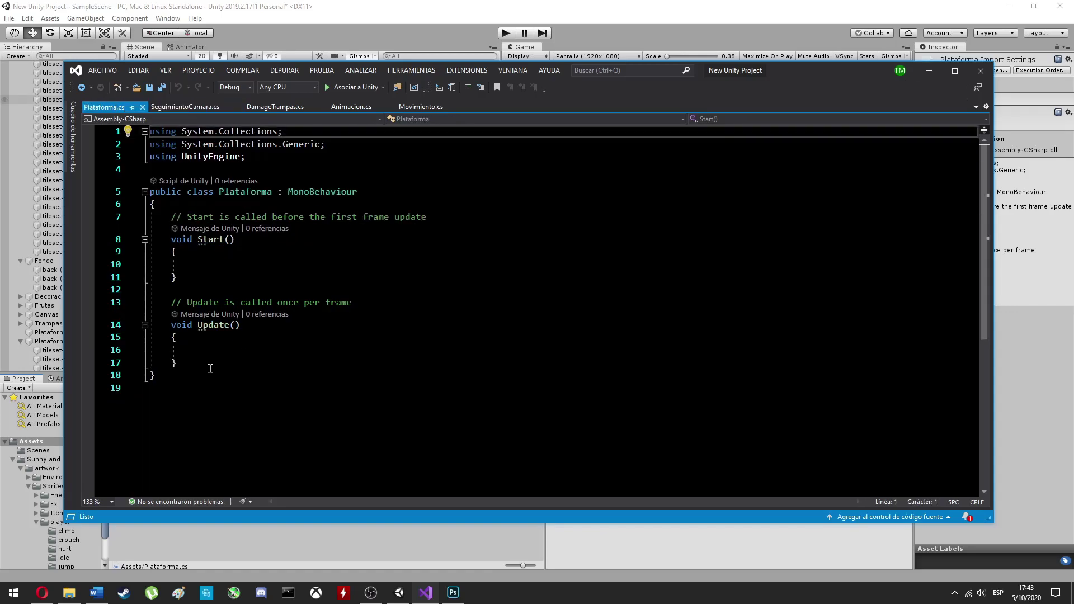
{"action": "left_click", "coordinate": [196, 388]}
{"action": "type", "text": "void onco"}
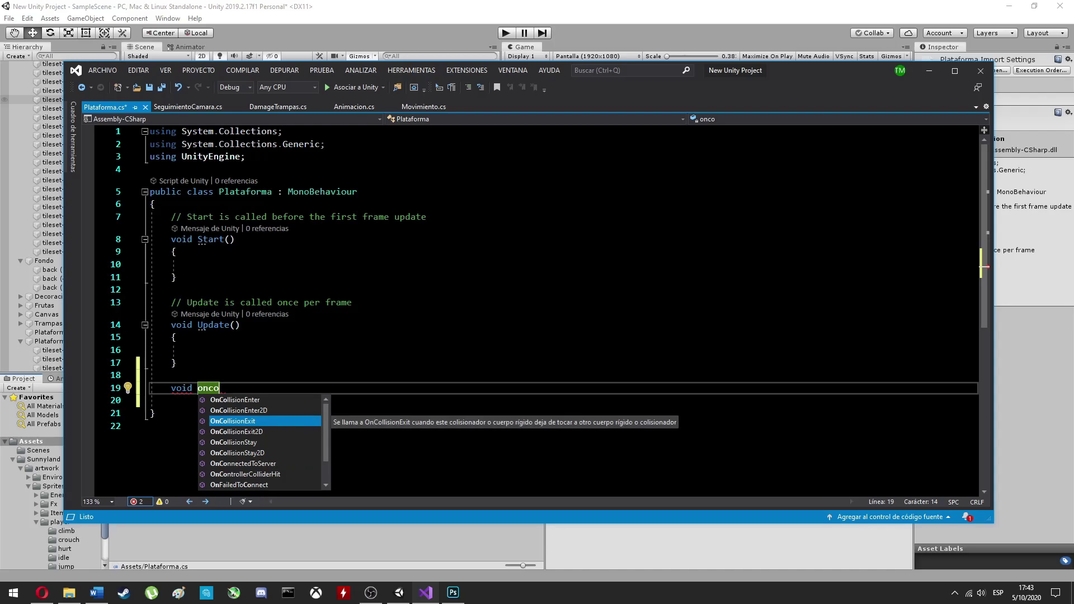
{"action": "double_click", "coordinate": [274, 453]}
{"action": "type", "text": "if (collision.gameObject.tag == \"Plataforma"}
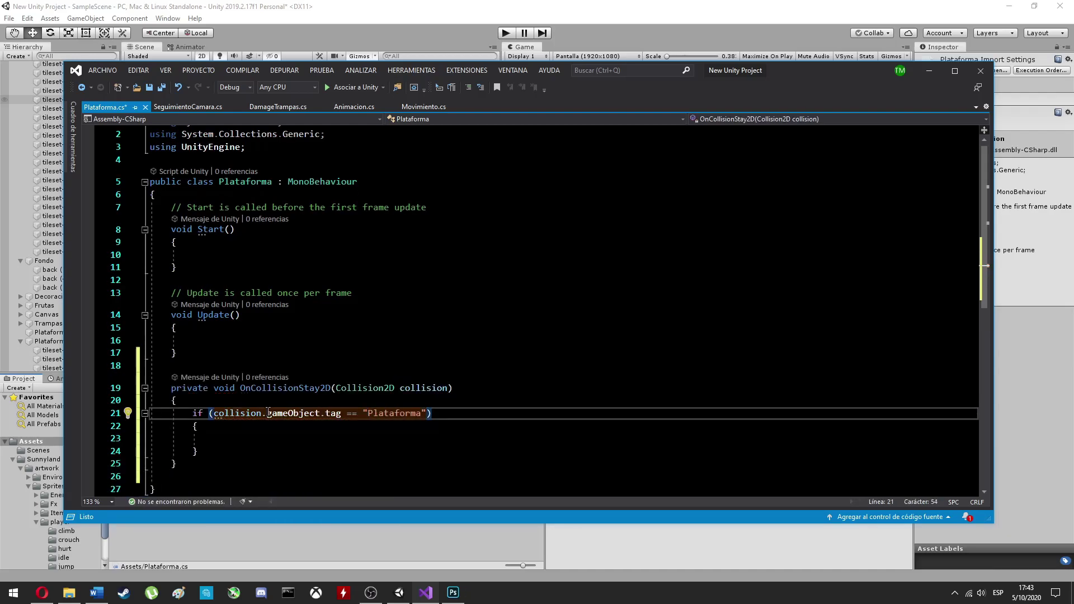
{"action": "type", "text": ";"}
{"action": "key", "text": "Down"}
{"action": "key", "text": "Down"}
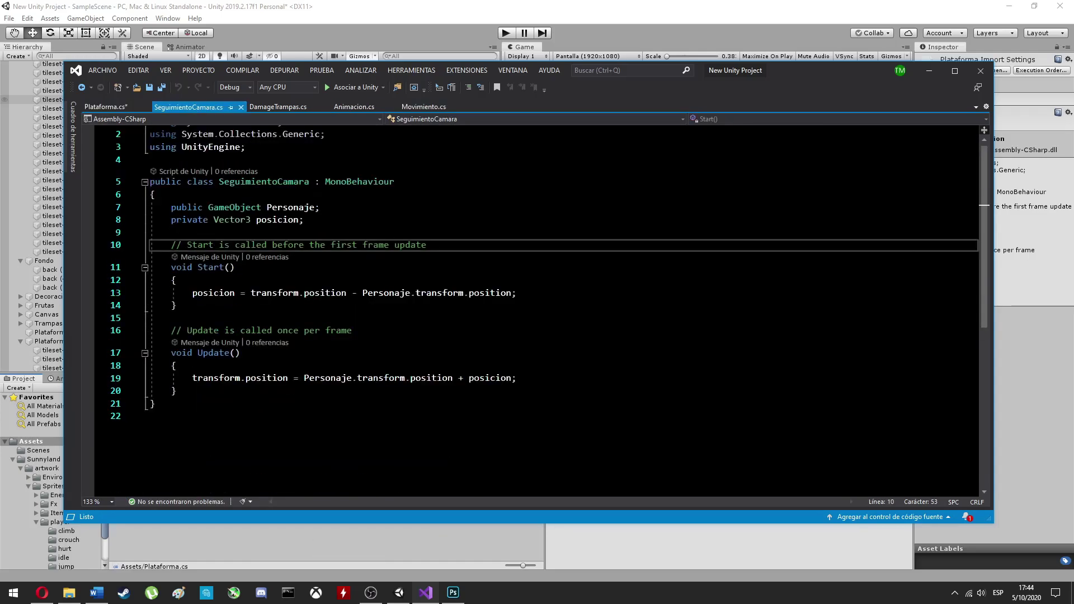
{"action": "key", "text": "alt+Tab"}
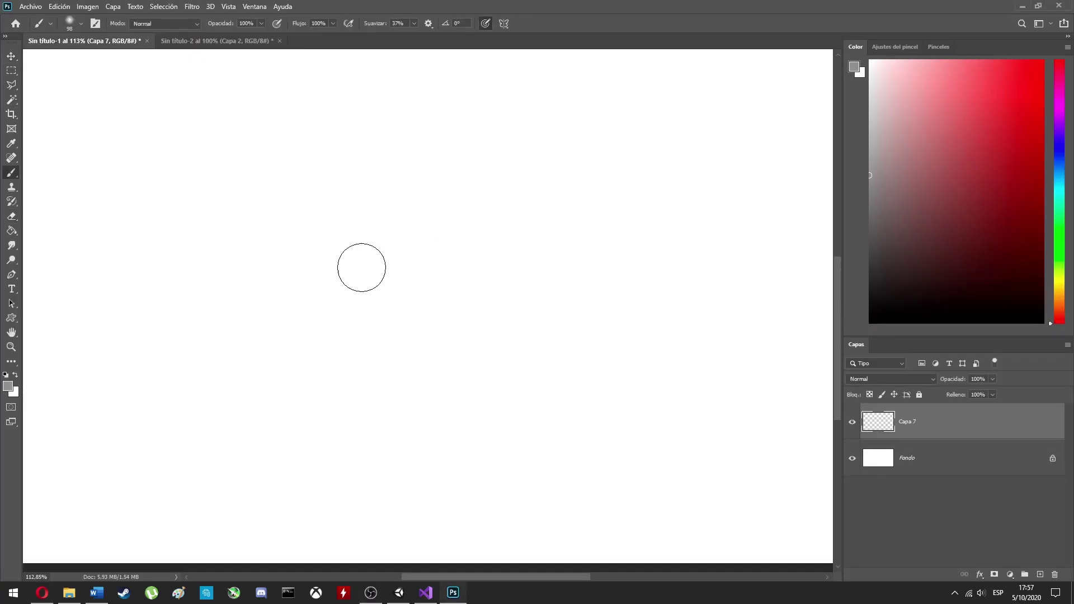
Draw a heart with the Custom Shape tool, reposition it, and fill it red
{"action": "left_click", "coordinate": [470, 23]}
{"action": "double_click", "coordinate": [446, 244]}
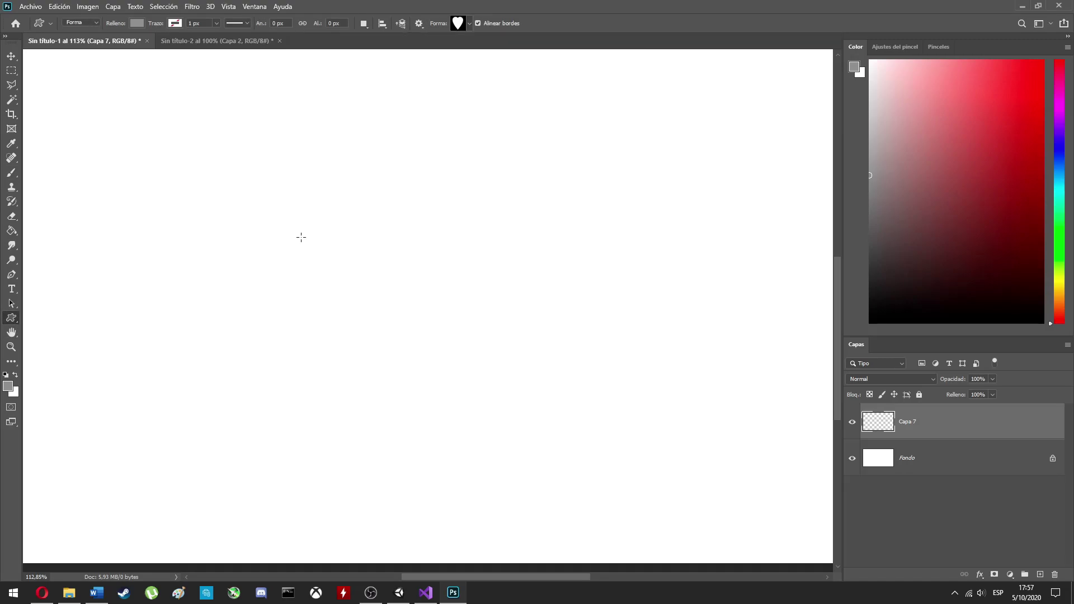
{"action": "left_click_drag", "start_coordinate": [421, 359], "coordinate": [638, 494]}
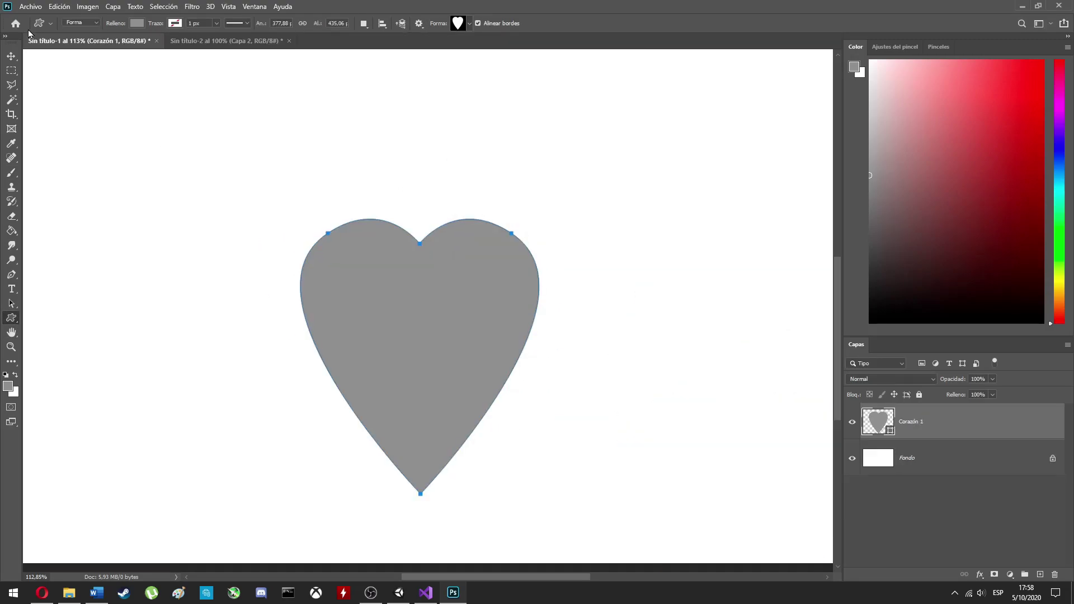
{"action": "key", "text": "v"}
{"action": "left_click_drag", "start_coordinate": [446, 308], "coordinate": [470, 277]}
{"action": "left_click", "coordinate": [25, 240]}
{"action": "left_click", "coordinate": [465, 290]}
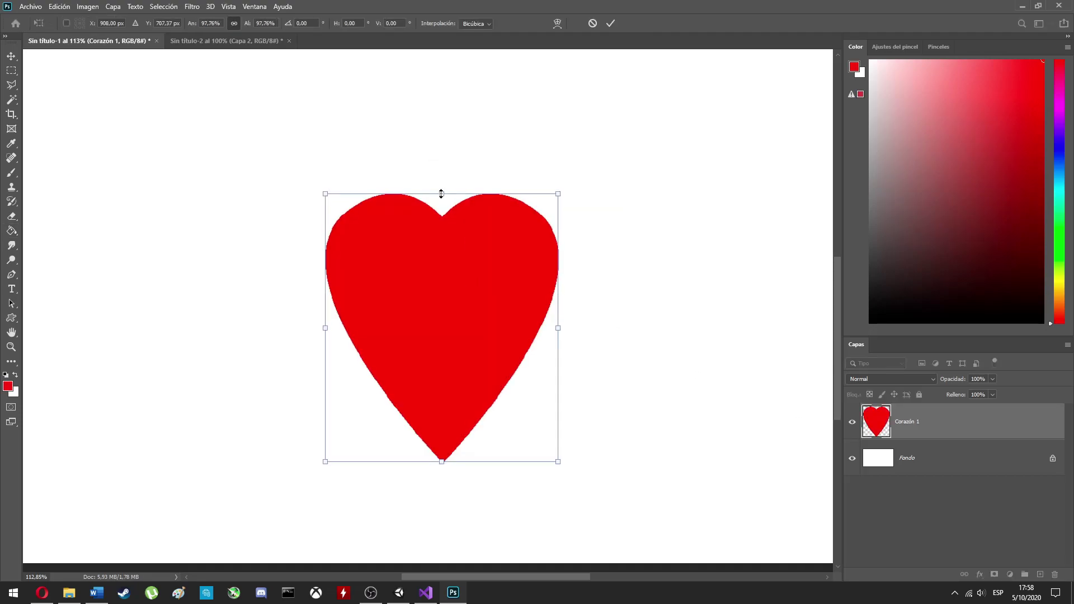
Paste the red heart into a new heart-sized document and save it as PNG
{"action": "key", "text": "ctrl+n"}
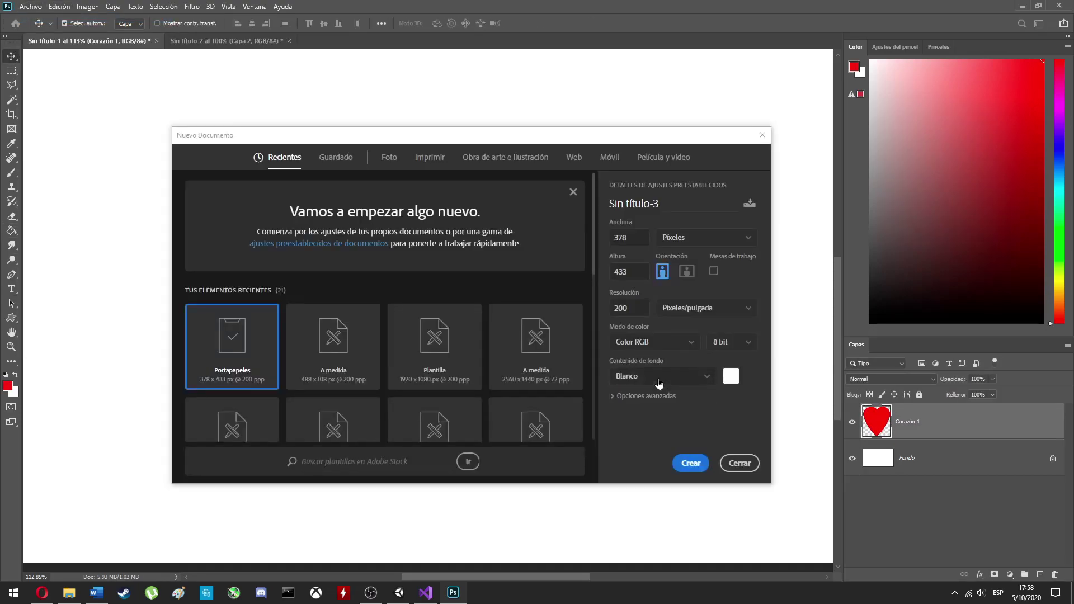
{"action": "key", "text": "Return"}
{"action": "key", "text": "ctrl+v"}
{"action": "key", "text": "ctrl+shift+s"}
{"action": "key", "text": "Return"}
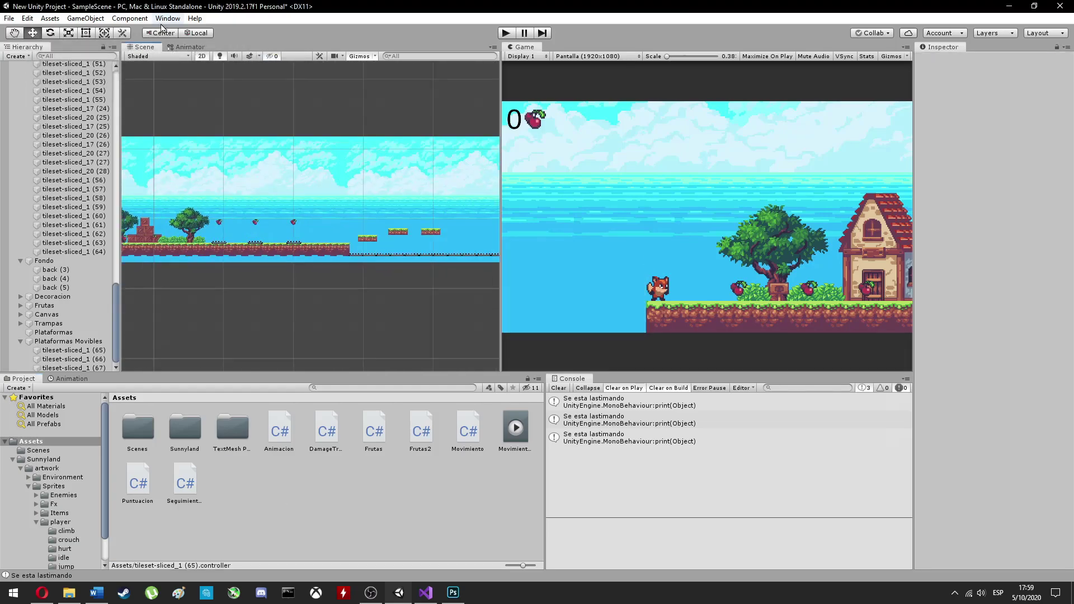
Add a UI Image to the HUD and assign it the Sunnyland heart sprite
{"action": "scroll", "coordinate": [55, 222], "scroll_direction": "up", "scroll_amount": 10}
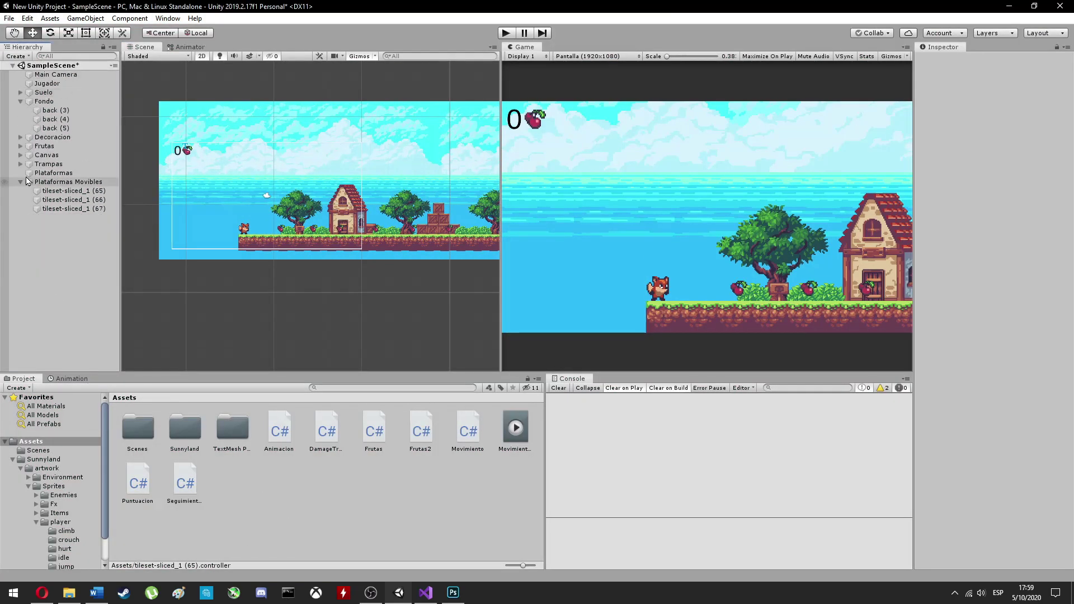
{"action": "right_click", "coordinate": [44, 150]}
{"action": "left_click", "coordinate": [23, 157]}
{"action": "right_click", "coordinate": [39, 203]}
{"action": "mouse_move", "coordinate": [84, 368]}
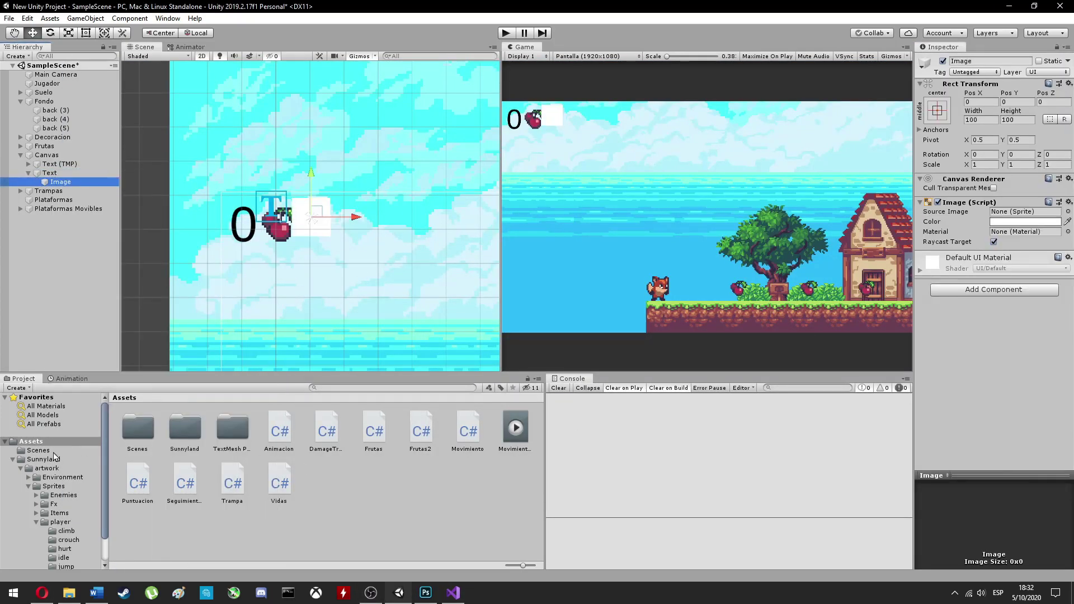
{"action": "left_click", "coordinate": [54, 457]}
{"action": "left_click_drag", "start_coordinate": [221, 426], "coordinate": [1026, 212]}
{"action": "double_click", "coordinate": [50, 173]}
Set the score Text's font size to 120
{"action": "left_click", "coordinate": [322, 234]}
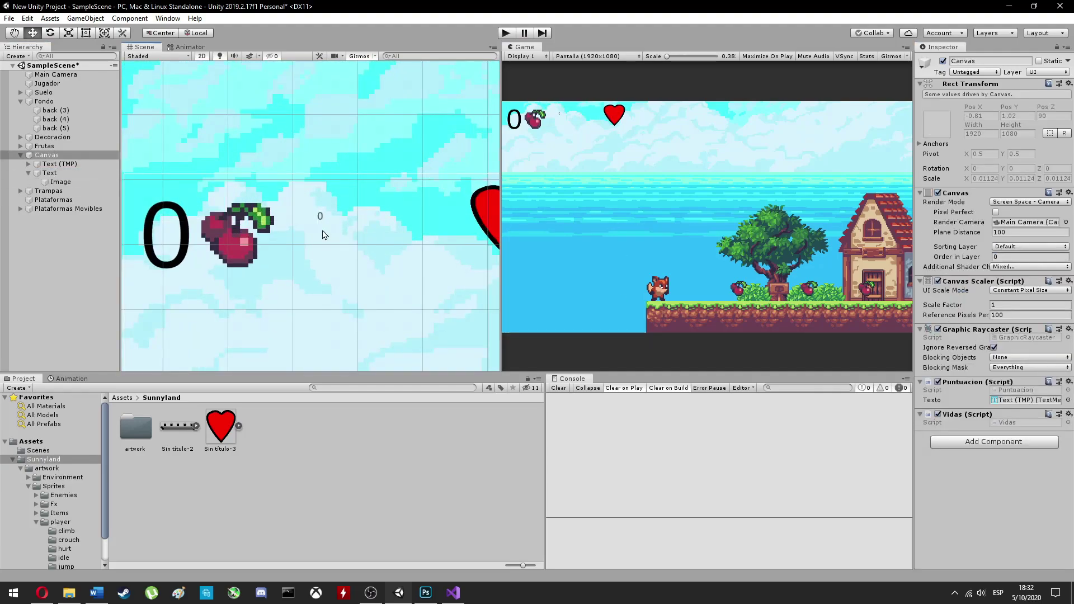
{"action": "left_click", "coordinate": [322, 234]}
{"action": "type", "text": "120"}
{"action": "key", "text": "Return"}
{"action": "scroll", "coordinate": [401, 177], "scroll_direction": "down", "scroll_amount": 3}
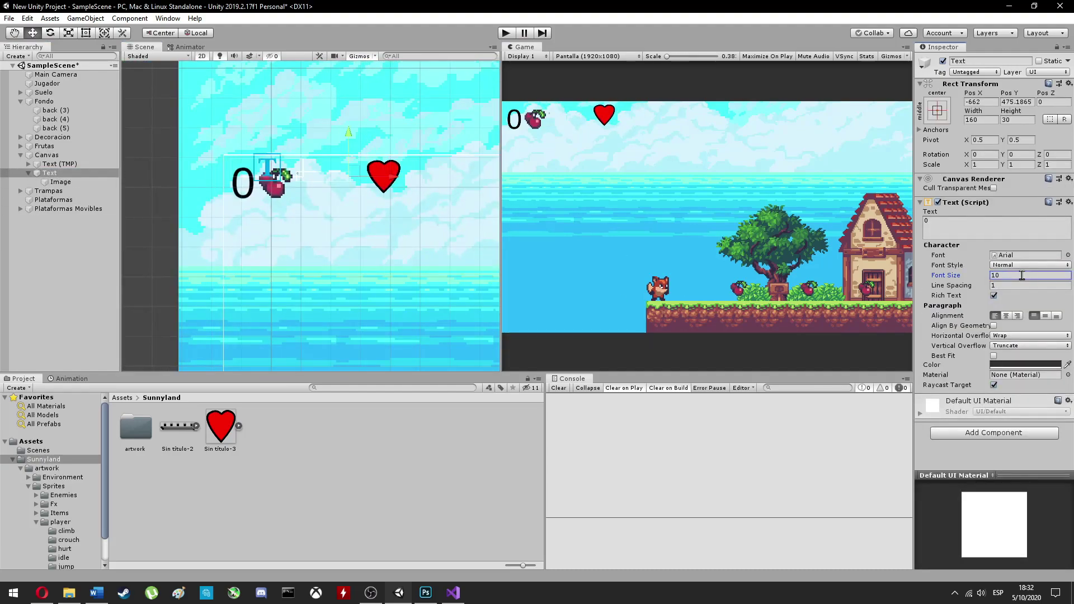
Move the heart image left beside the fruit counter
{"action": "left_click", "coordinate": [408, 176]}
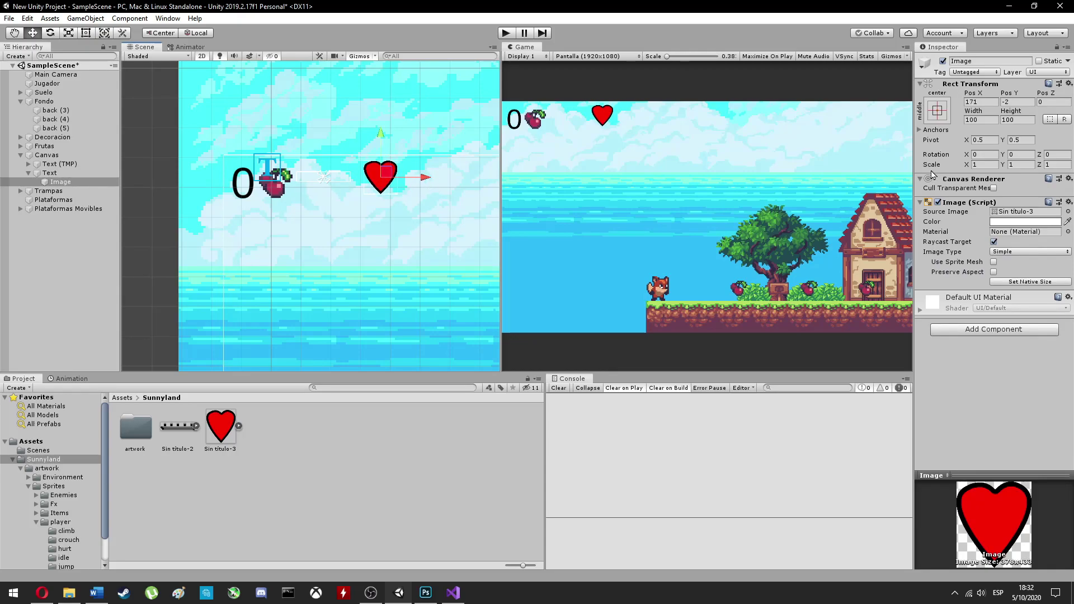
{"action": "left_click_drag", "start_coordinate": [422, 175], "coordinate": [398, 175]}
{"action": "left_click", "coordinate": [476, 120]}
{"action": "left_click", "coordinate": [360, 176]}
{"action": "scroll", "coordinate": [322, 175], "scroll_direction": "up", "scroll_amount": 2}
{"action": "scroll", "coordinate": [322, 175], "scroll_direction": "up", "scroll_amount": 3}
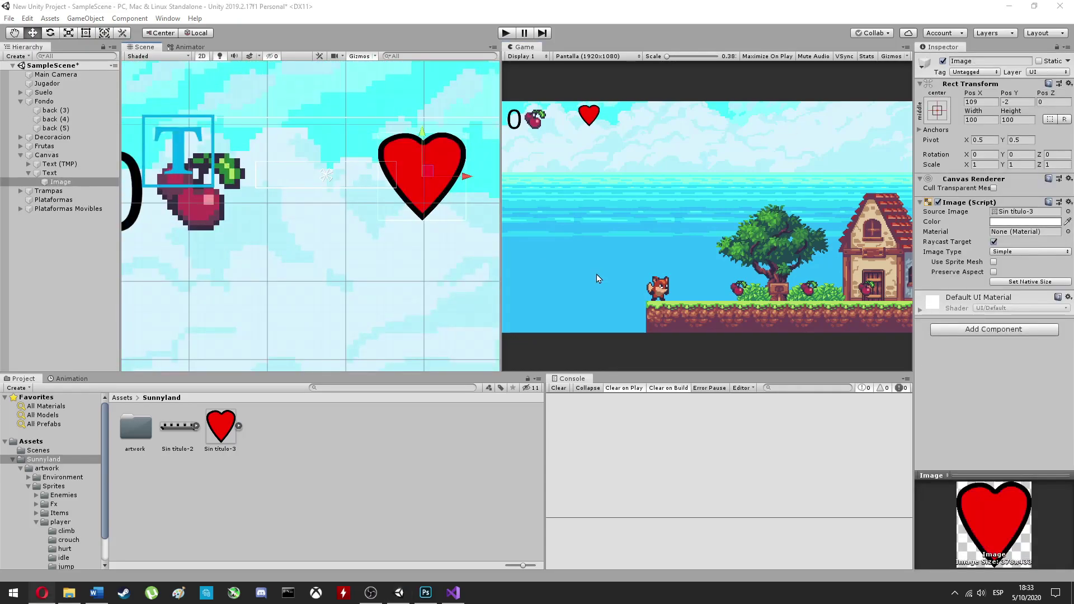
{"action": "left_click", "coordinate": [312, 163]}
{"action": "left_click", "coordinate": [448, 184]}
Move the lives Text lower on the canvas and set it to 3 with font size 22
{"action": "left_click", "coordinate": [967, 223]}
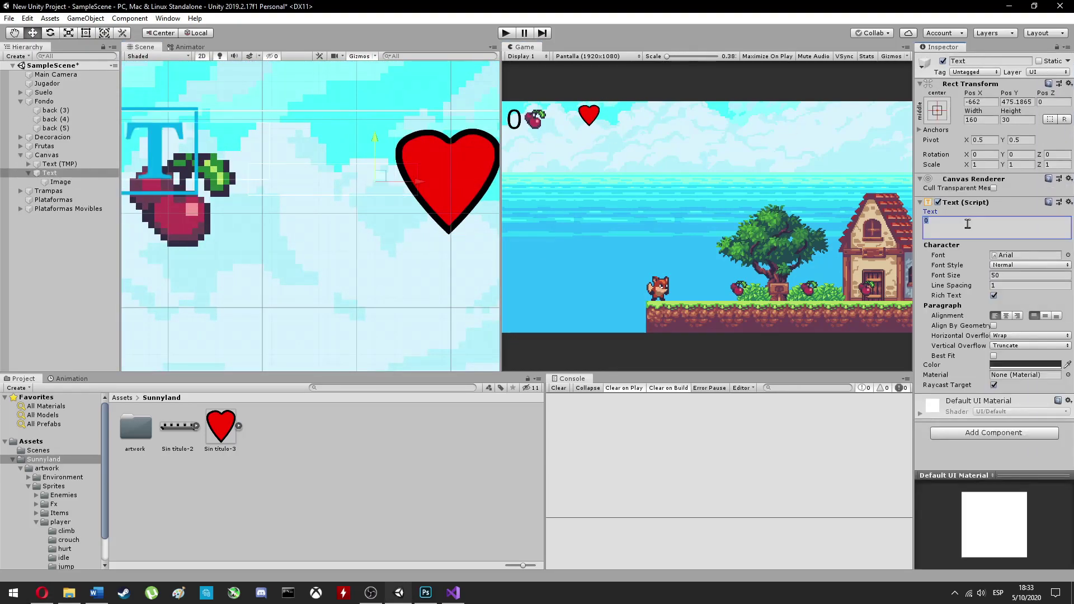
{"action": "type", "text": "120"}
{"action": "scroll", "coordinate": [312, 179], "scroll_direction": "up", "scroll_amount": 2}
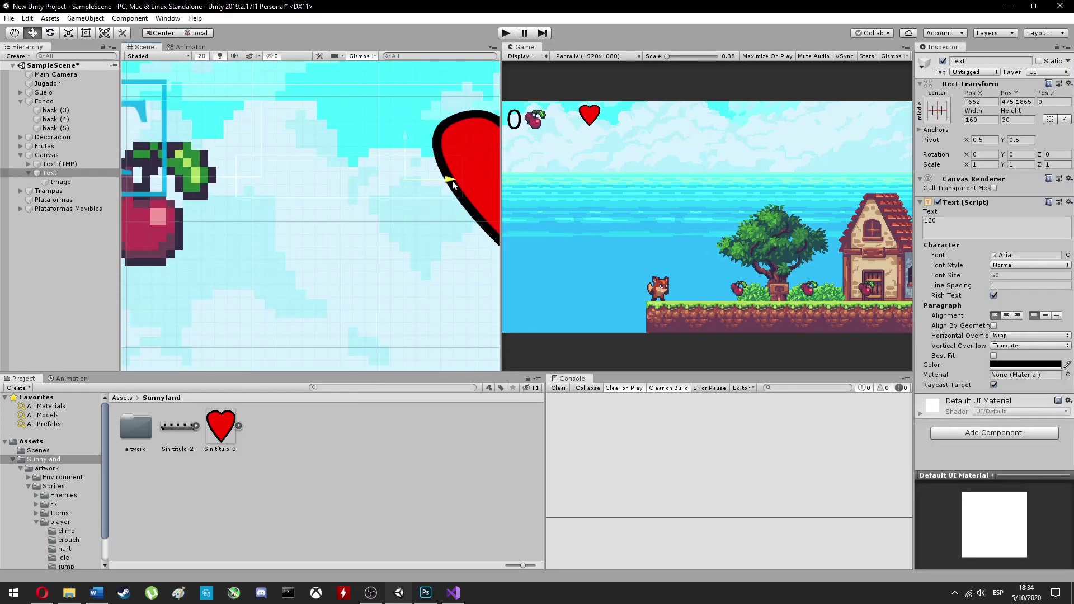
{"action": "left_click_drag", "start_coordinate": [256, 128], "coordinate": [256, 336]}
{"action": "double_click", "coordinate": [84, 173]}
{"action": "double_click", "coordinate": [91, 183]}
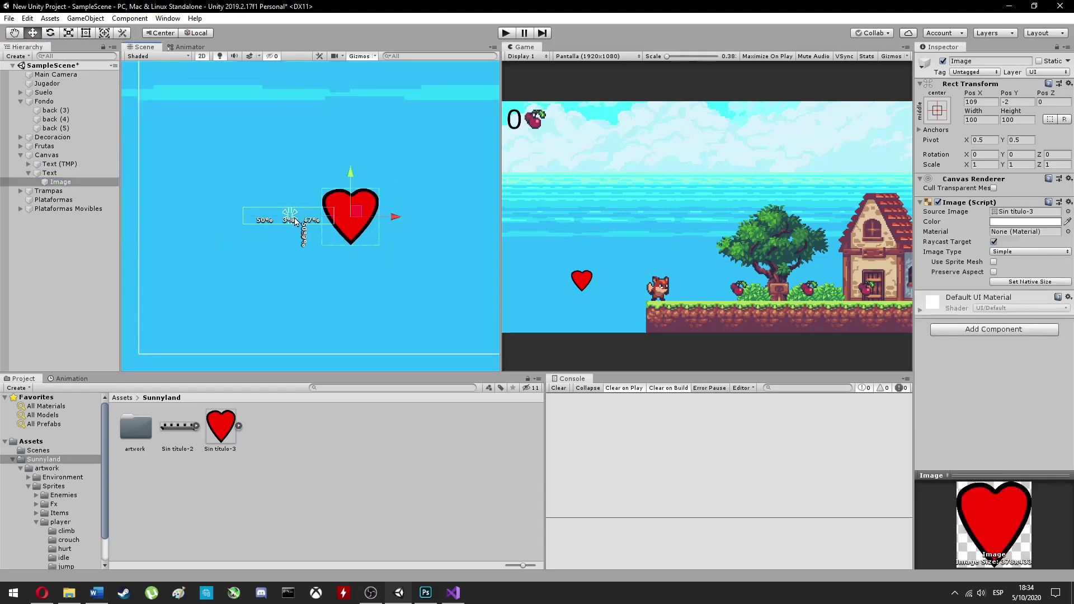
{"action": "key", "text": "ctrl+z"}
{"action": "key", "text": "ctrl+z"}
{"action": "key", "text": "f"}
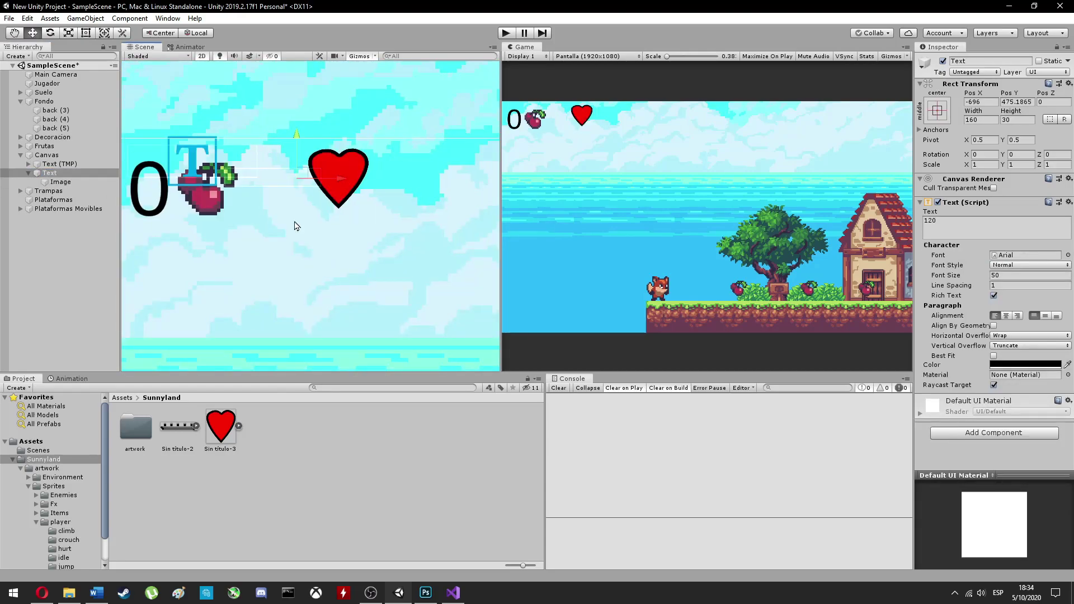
{"action": "left_click_drag", "start_coordinate": [297, 226], "coordinate": [311, 336]}
{"action": "key", "text": "f"}
{"action": "left_click", "coordinate": [1013, 275]}
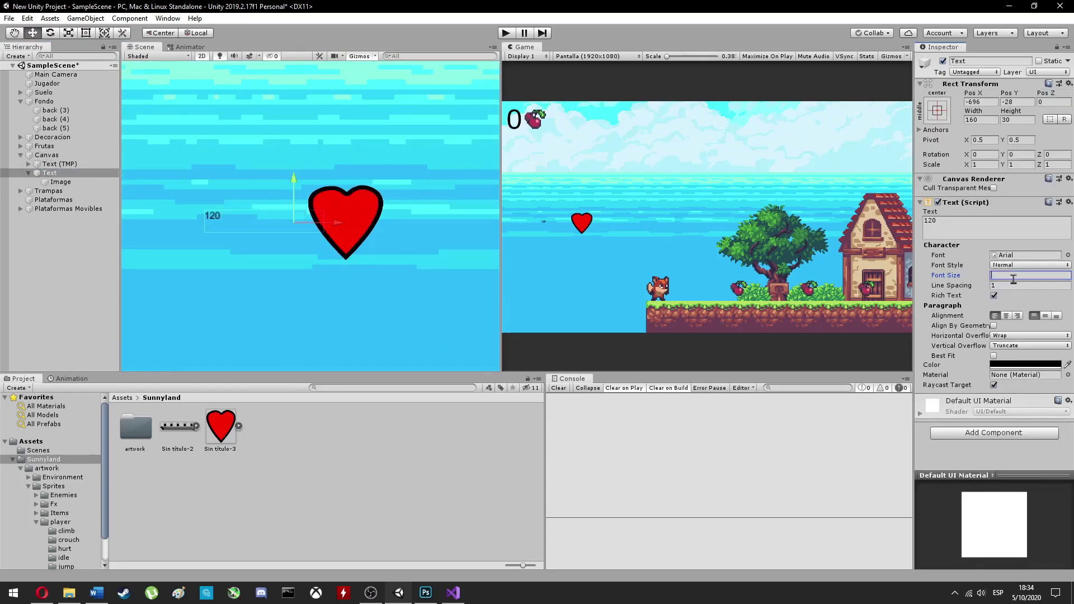
{"action": "key", "text": "Return"}
Scale the heart image down to fit beside the lives counter
{"action": "left_click", "coordinate": [346, 222]}
{"action": "key", "text": "r"}
{"action": "mouse_move", "coordinate": [336, 215]}
{"action": "left_mouse_down"}
{"action": "mouse_move", "coordinate": [235, 235]}
{"action": "mouse_move", "coordinate": [336, 198]}
{"action": "left_mouse_up"}
{"action": "scroll", "coordinate": [336, 198], "scroll_direction": "down", "scroll_amount": 3}
{"action": "scroll", "coordinate": [290, 166], "scroll_direction": "up", "scroll_amount": 3}
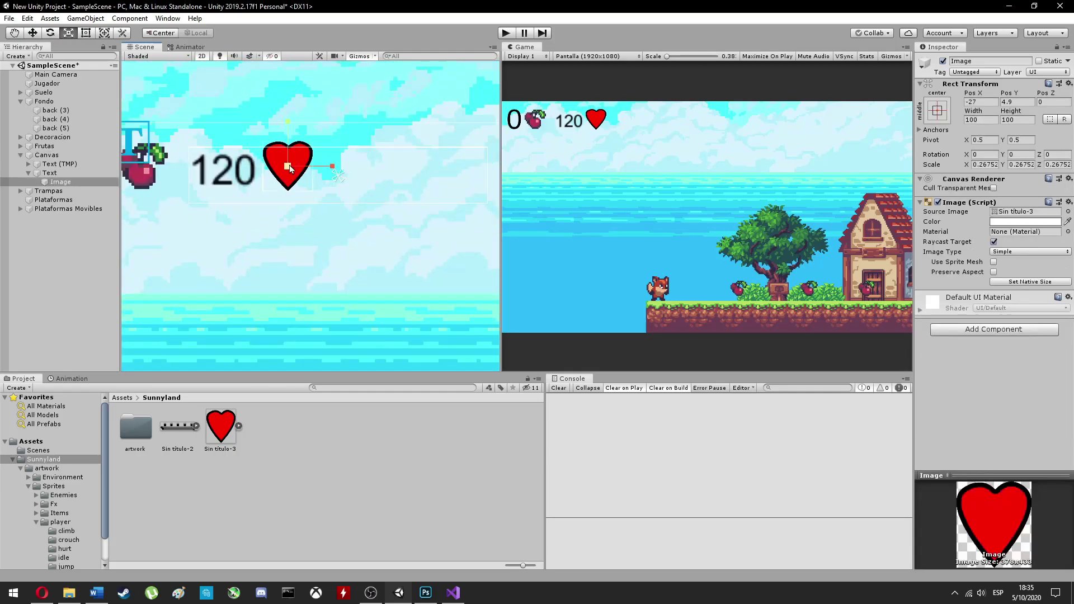
{"action": "left_click_drag", "start_coordinate": [289, 165], "coordinate": [236, 174]}
{"action": "key", "text": "w"}
Undo the recent position changes to the lives Text and move on to the Vidas script
{"action": "left_click", "coordinate": [236, 174]}
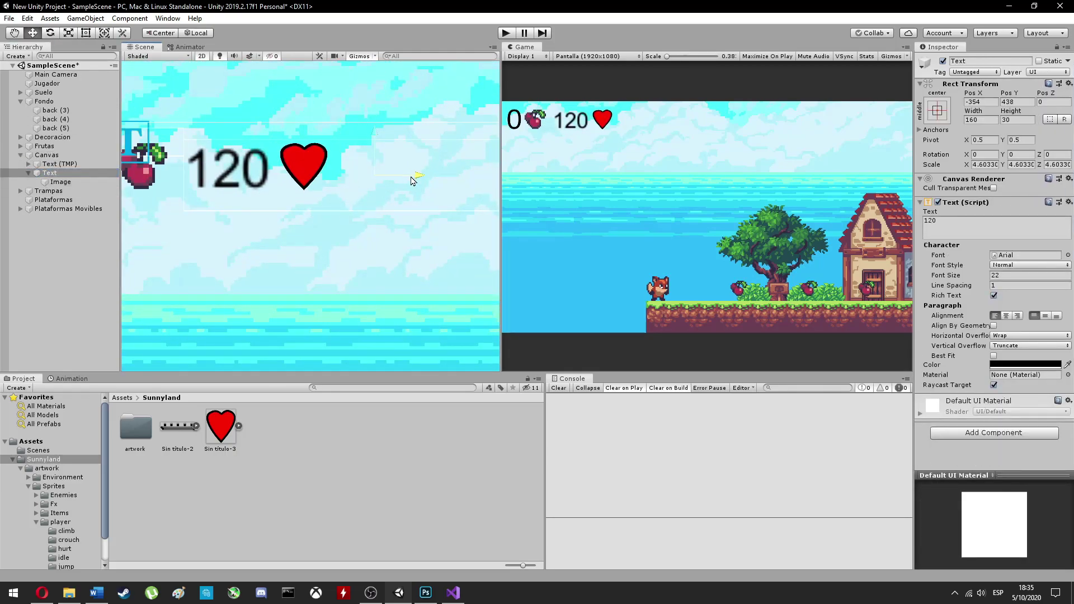
{"action": "key", "text": "ctrl+z"}
{"action": "key", "text": "ctrl+z"}
{"action": "key", "text": "ctrl+z"}
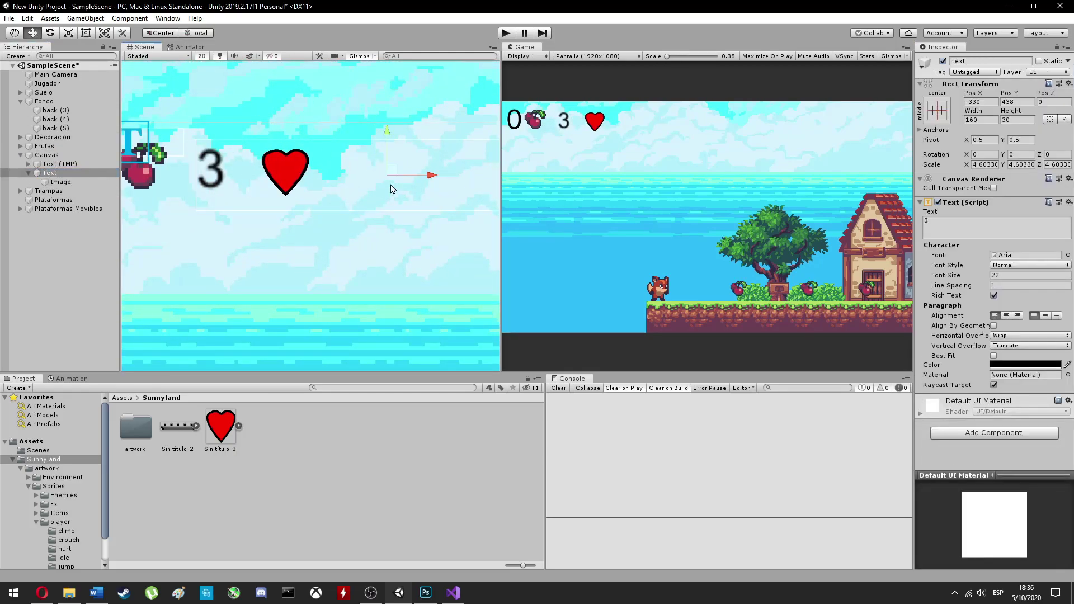
{"action": "key", "text": "ctrl+z"}
{"action": "key", "text": "ctrl+z"}
{"action": "key", "text": "ctrl+z"}
{"action": "key", "text": "ctrl+z"}
{"action": "key", "text": "ctrl+z"}
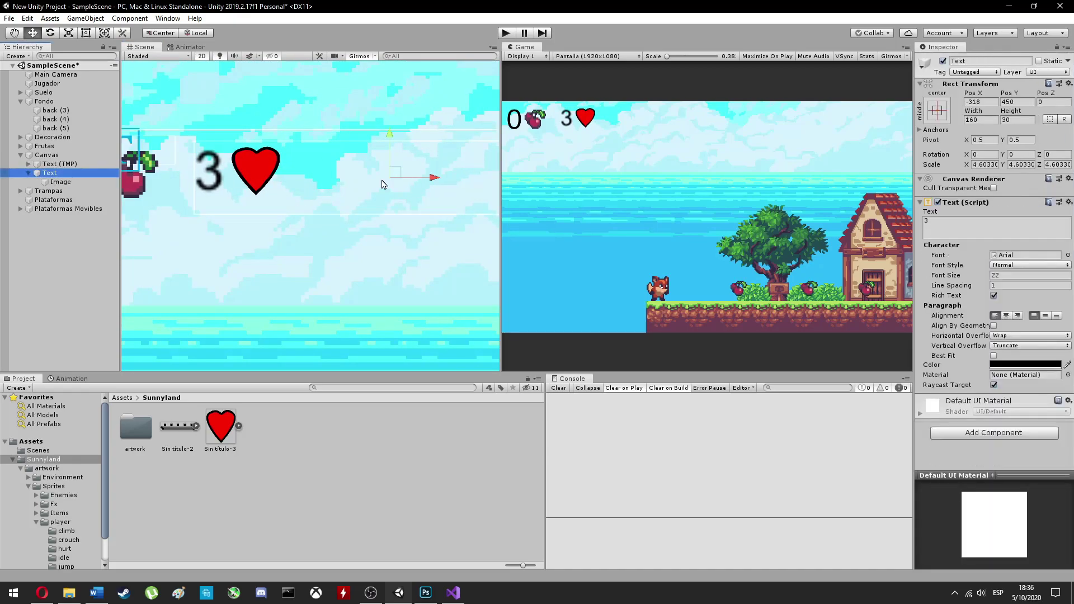
{"action": "key", "text": "ctrl+z"}
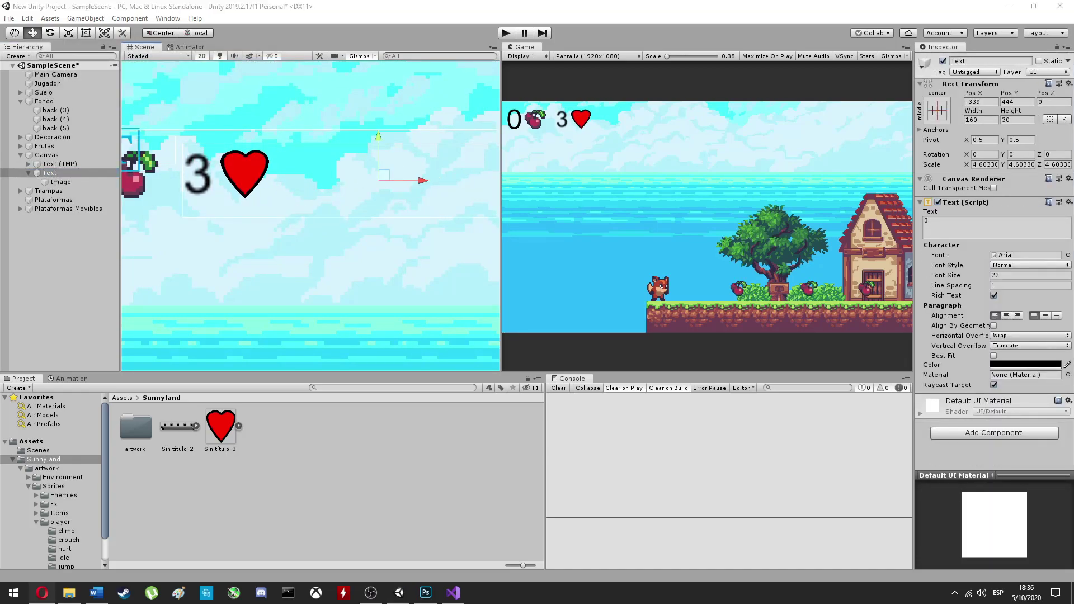
{"action": "key", "text": "alt+Tab"}
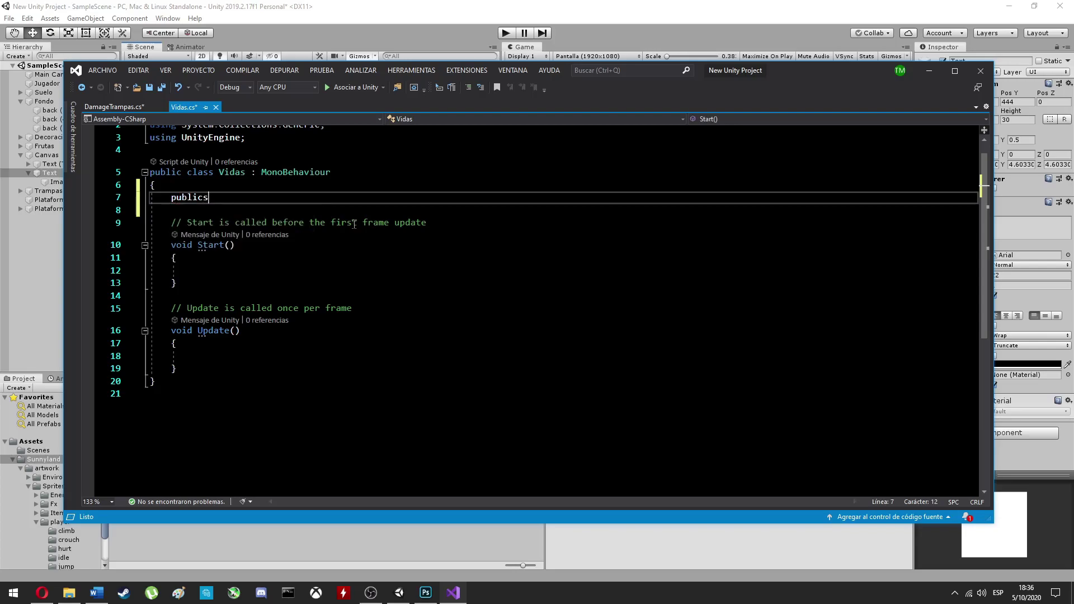
Declare the static int Vidas lives field and add the using UnityEngine.UI import
{"action": "key", "text": "BackSpace"}
{"action": "type", "text": "static int Vidas = 3;"}
{"action": "key", "text": "alt+Tab"}
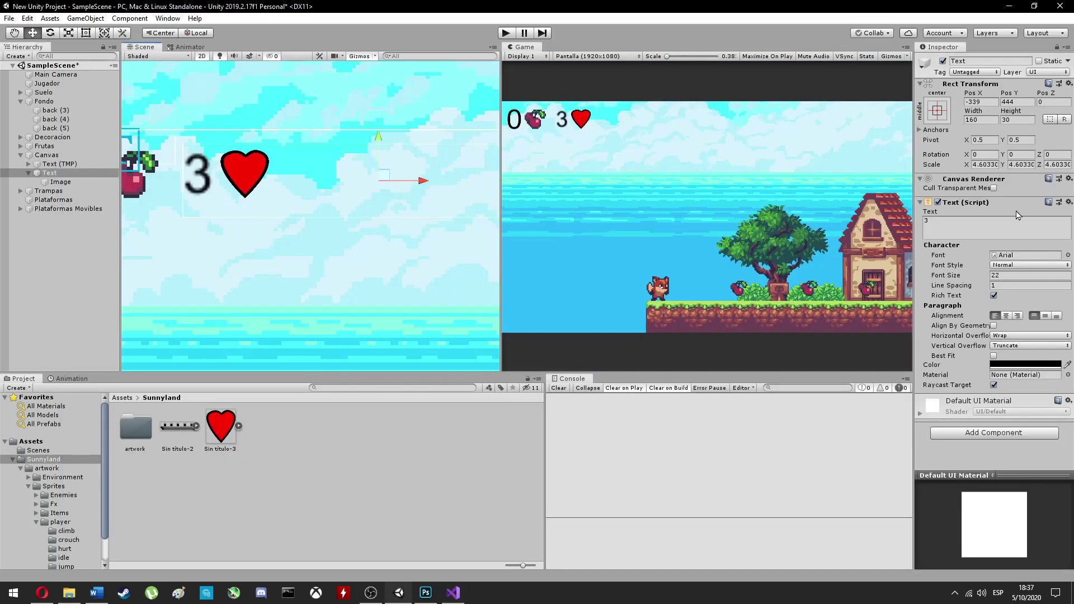
{"action": "key", "text": "alt+Tab"}
{"action": "scroll", "coordinate": [287, 152], "scroll_direction": "up", "scroll_amount": 1}
{"action": "left_click", "coordinate": [287, 156]}
{"action": "key", "text": "Return"}
{"action": "type", "text": "using UnityEngine.UI"}
{"action": "left_click", "coordinate": [295, 314]}
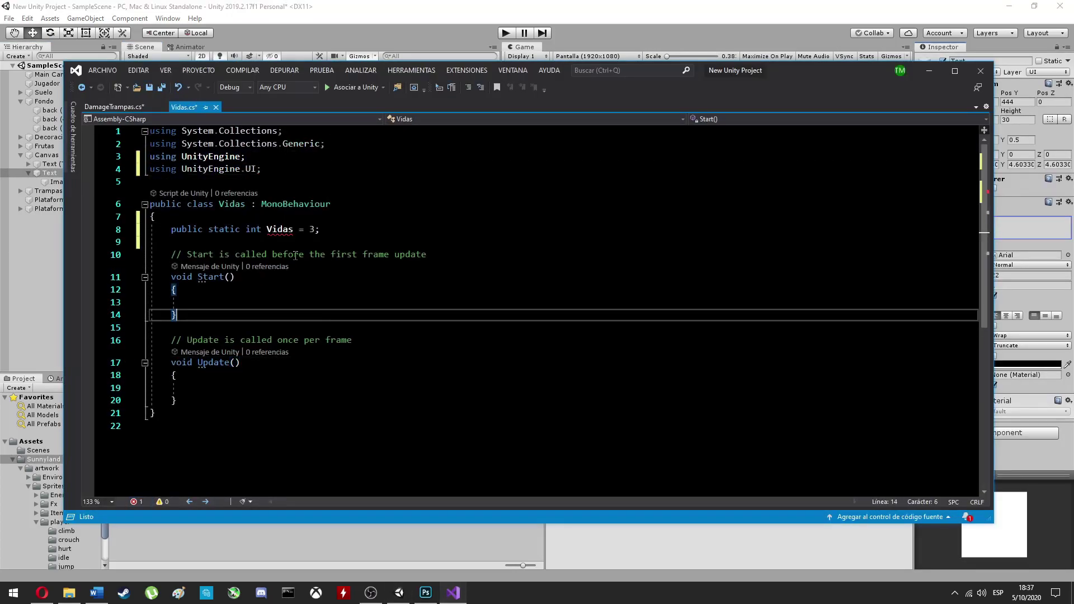
Add a public Text textoVidas field, set TextoVidas.text from Vidas.vidas in Start, and save
{"action": "left_click", "coordinate": [351, 241]}
{"action": "type", "text": "public Text textoVidas"}
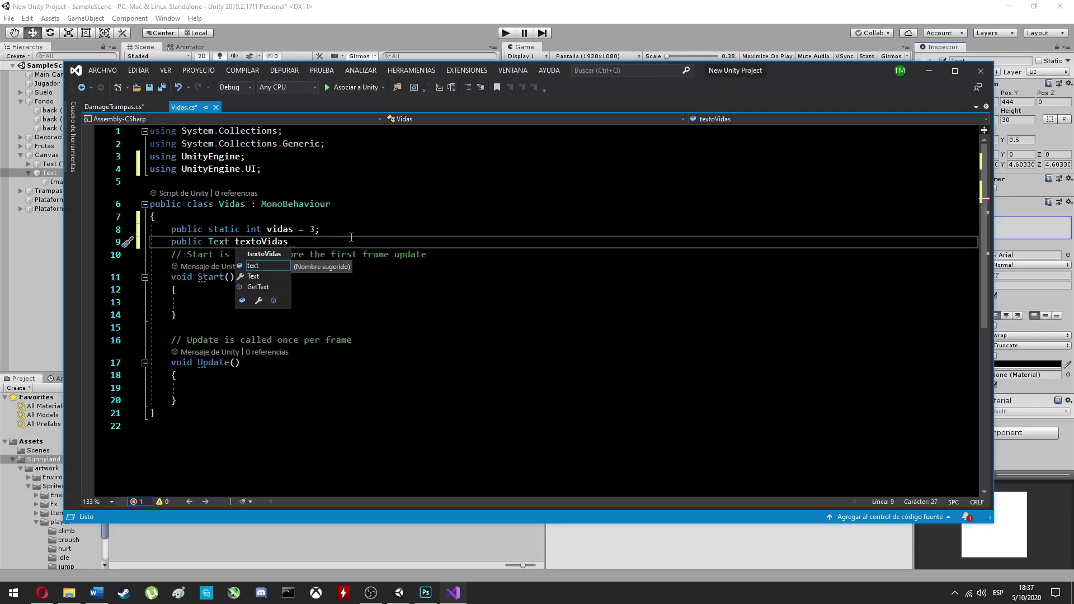
{"action": "type", "text": ";"}
{"action": "key", "text": "Return"}
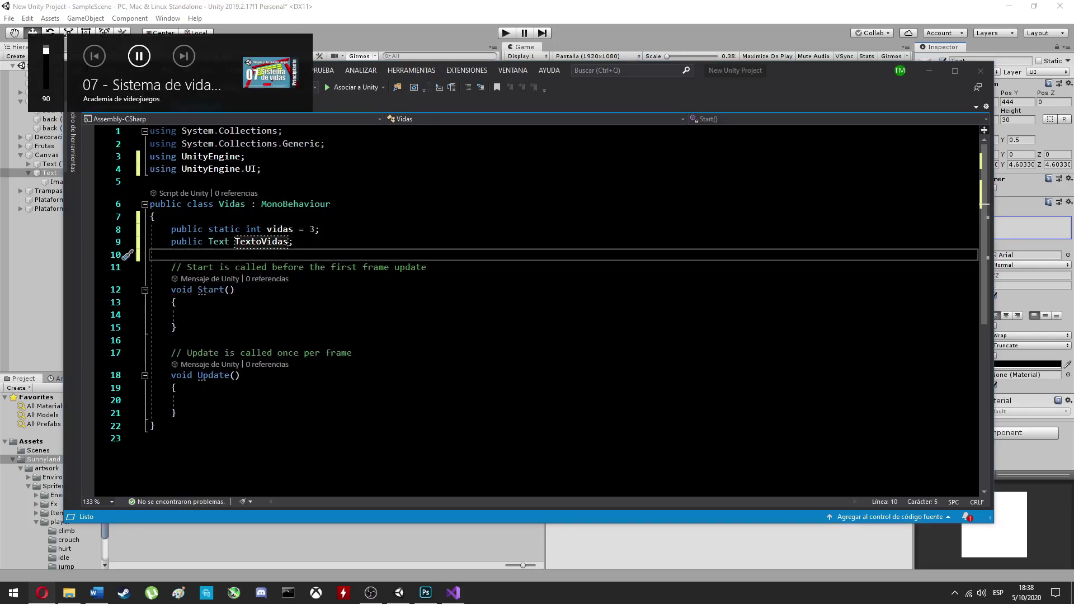
{"action": "left_click", "coordinate": [319, 314]}
{"action": "type", "text": "Text"}
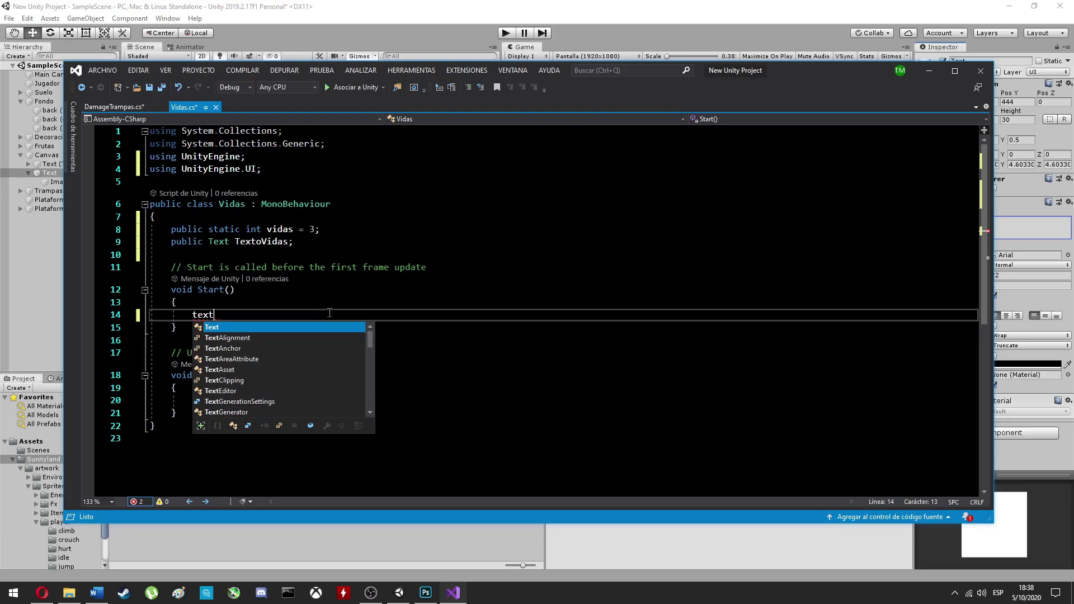
{"action": "type", "text": "oVidas.text = \"\" + "}
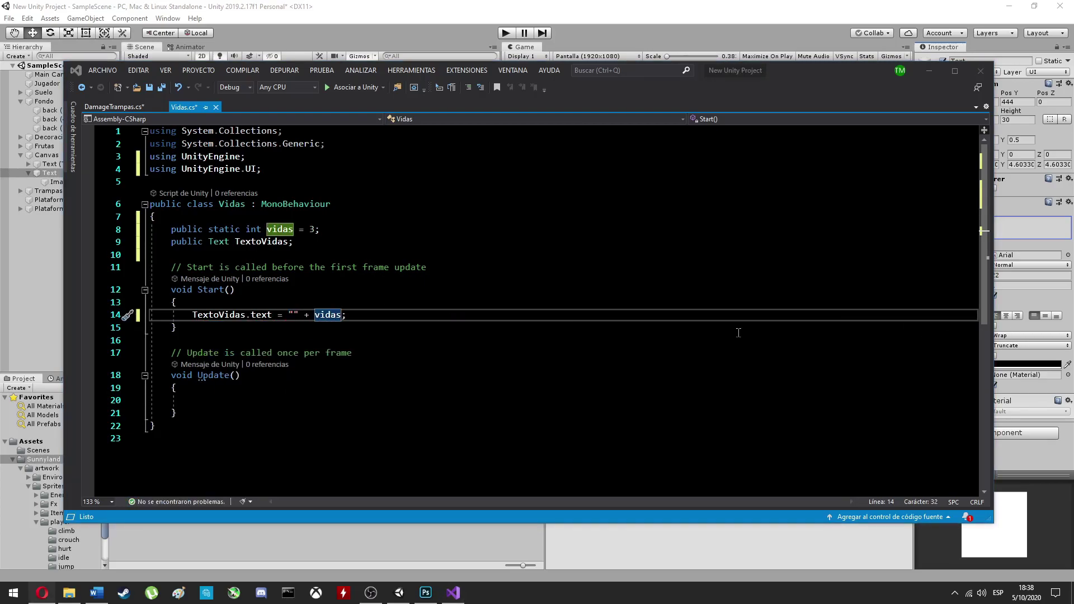
{"action": "type", "text": "Vidas."}
{"action": "left_click", "coordinate": [600, 346]}
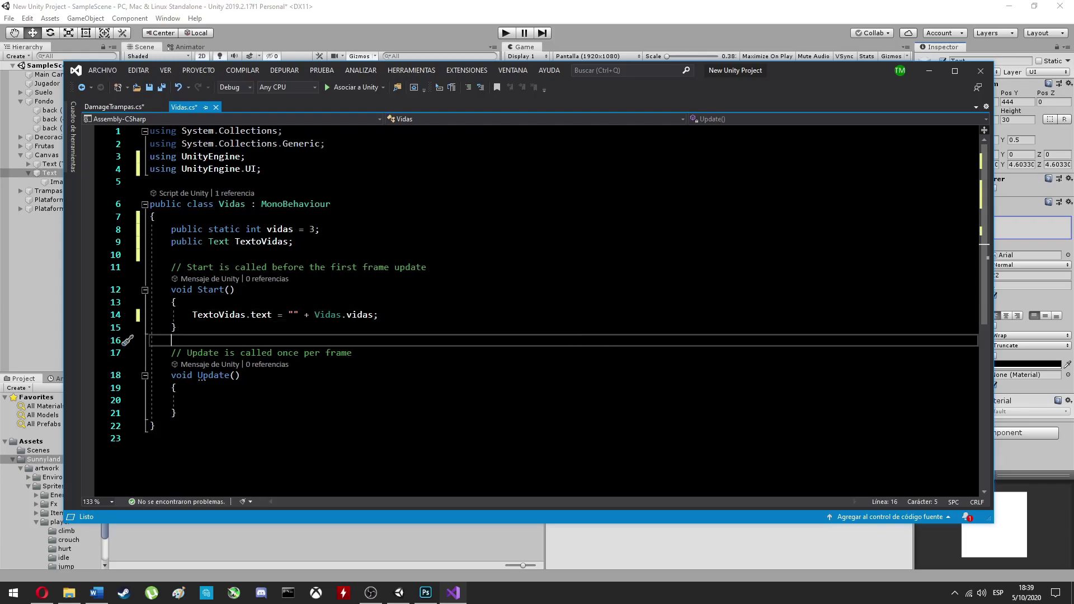
{"action": "key", "text": "ctrl+s"}
{"action": "key", "text": "alt+Tab"}
Play-test, then trace the NullReferenceException to Jugador's missing script component
{"action": "left_click", "coordinate": [506, 34]}
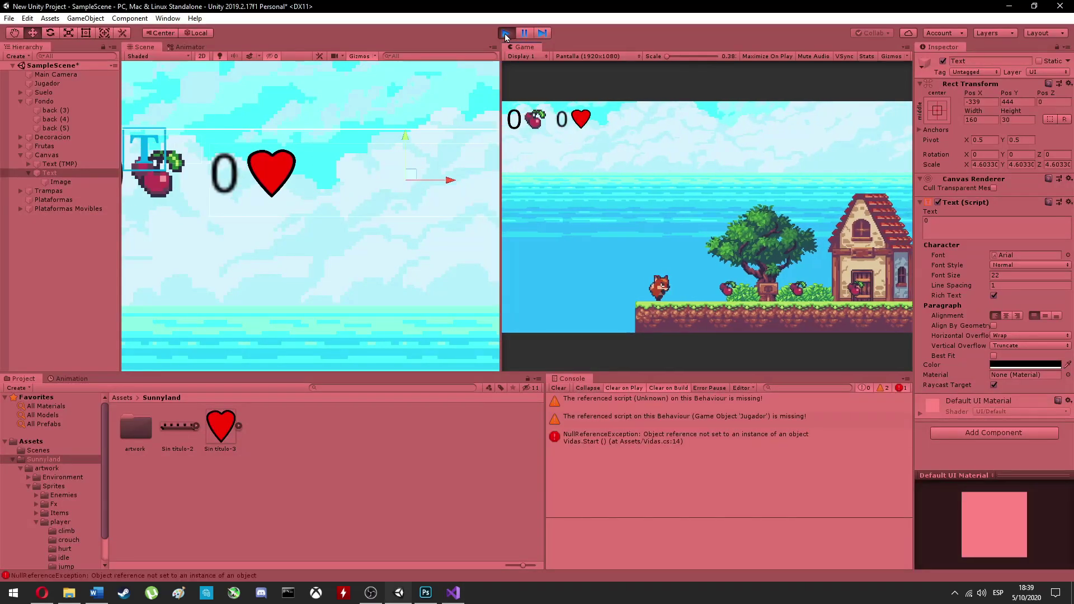
{"action": "left_click", "coordinate": [506, 34]}
{"action": "double_click", "coordinate": [647, 438]}
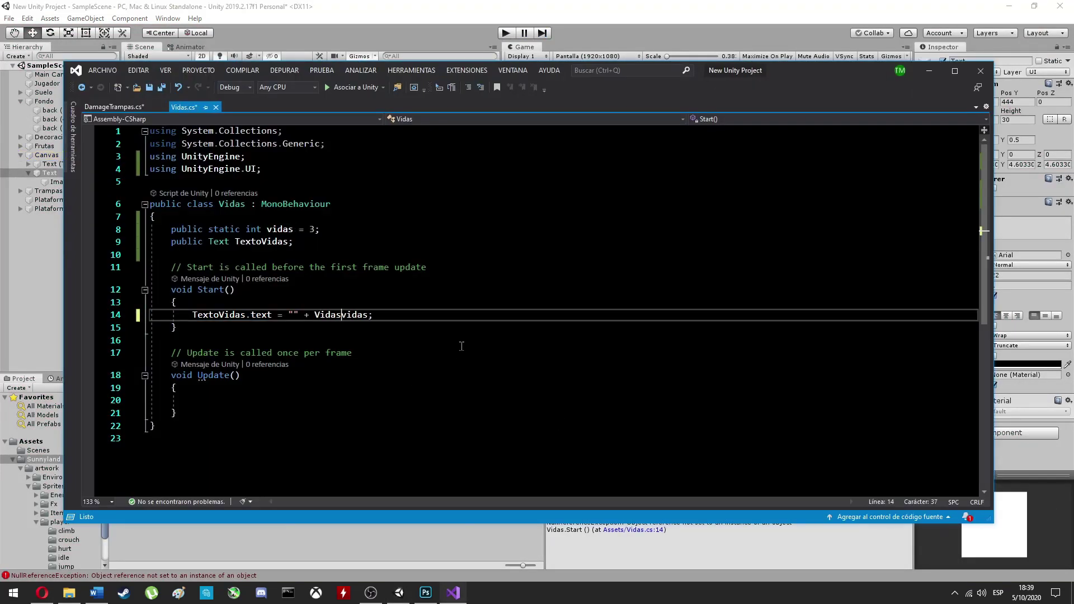
{"action": "key", "text": "alt+Tab"}
{"action": "scroll", "coordinate": [296, 300], "scroll_direction": "down", "scroll_amount": 3}
{"action": "left_click", "coordinate": [315, 331]}
{"action": "left_click", "coordinate": [921, 311]}
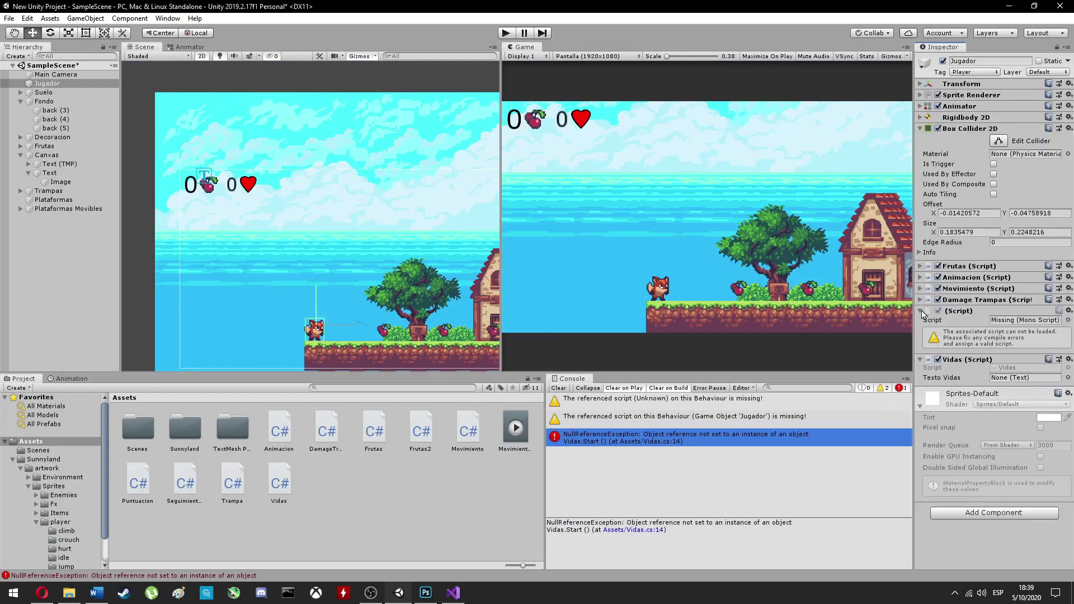
Play-test again, then save the Vidas script in the code editor
{"action": "key", "text": "ctrl+p"}
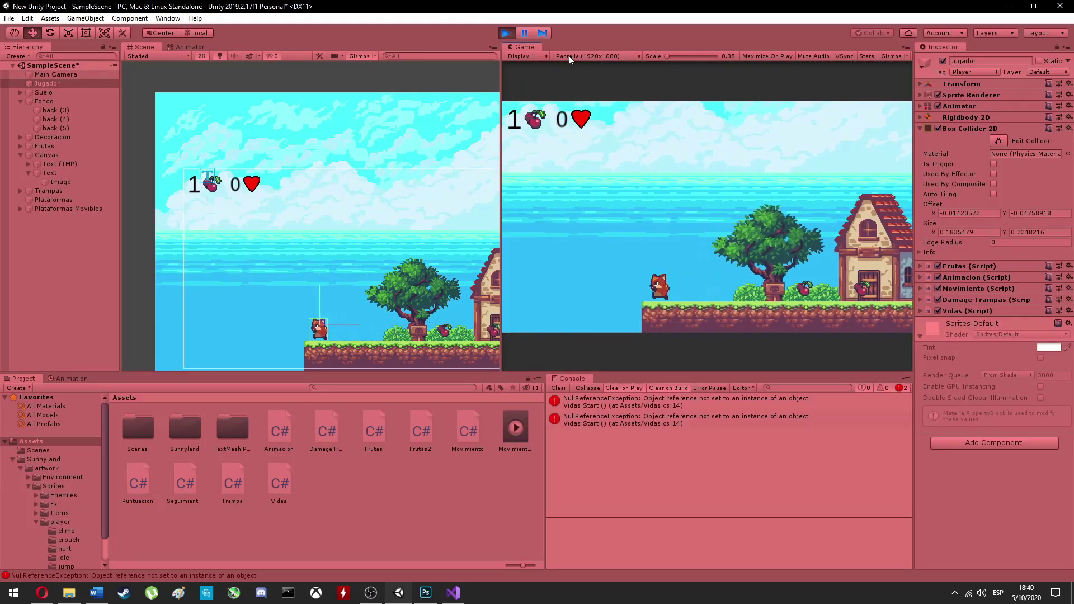
{"action": "key", "text": "ctrl+p"}
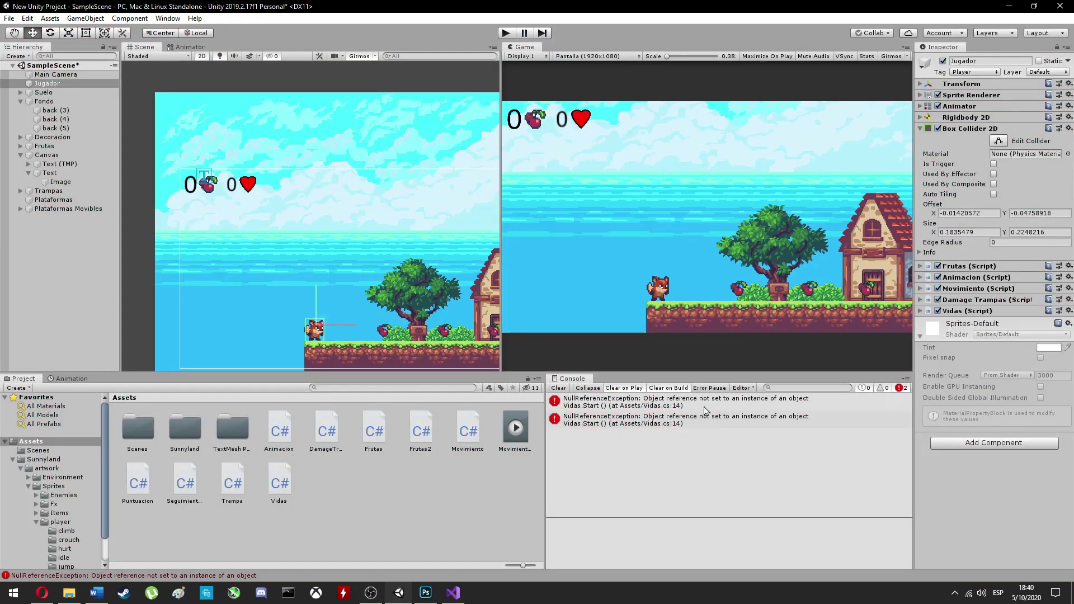
{"action": "key", "text": "alt+Tab"}
{"action": "left_click", "coordinate": [392, 322]}
{"action": "key", "text": "ctrl+s"}
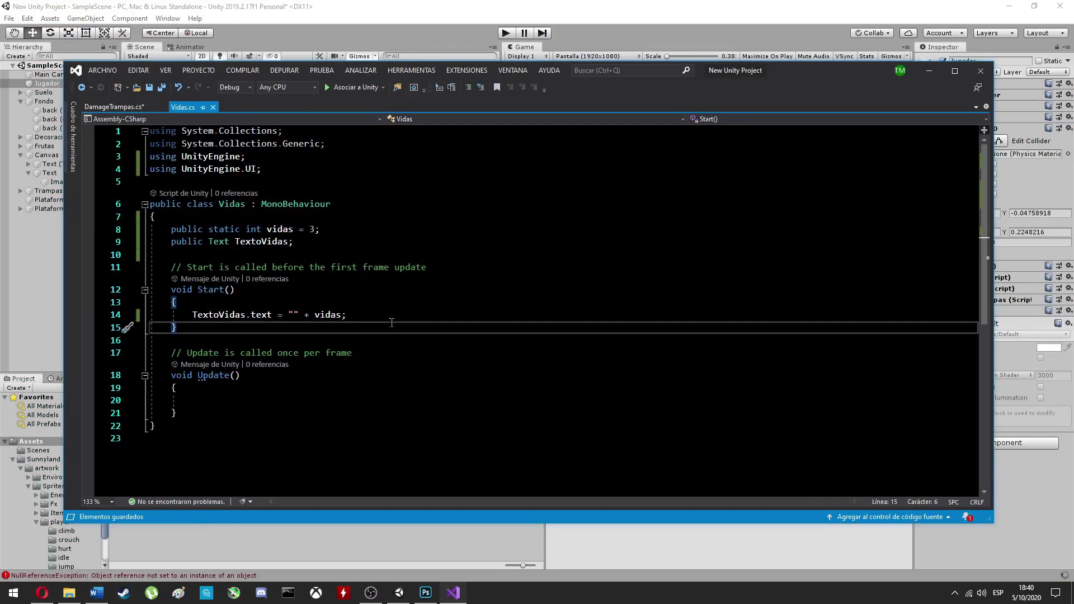
{"action": "left_click", "coordinate": [929, 71]}
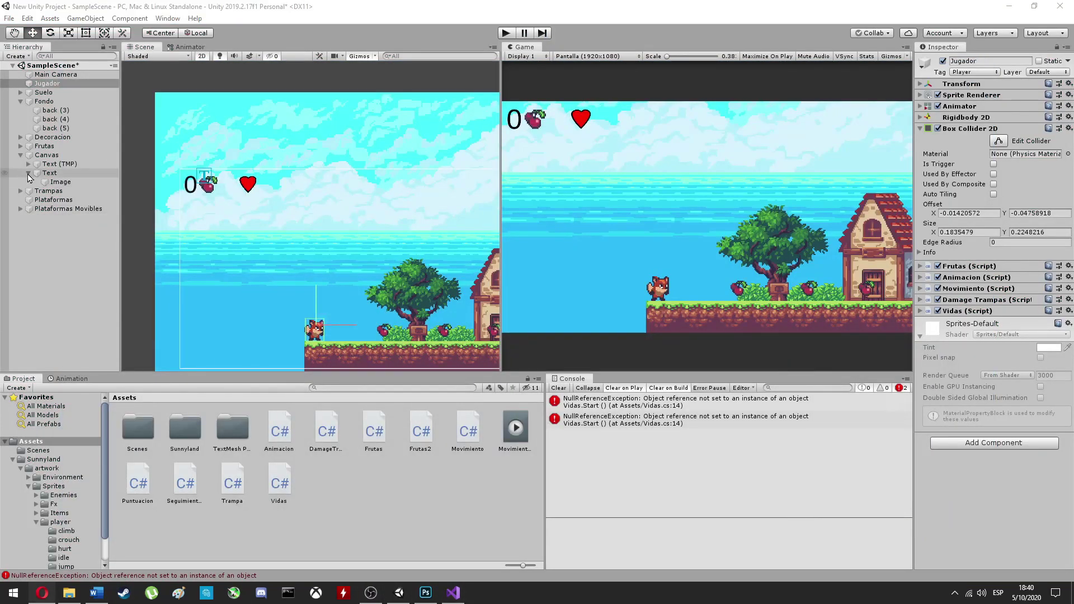
Create an empty Vidas object and link its Texto Vidas field to the HUD Text
{"action": "right_click", "coordinate": [46, 239]}
{"action": "left_click", "coordinate": [160, 271]}
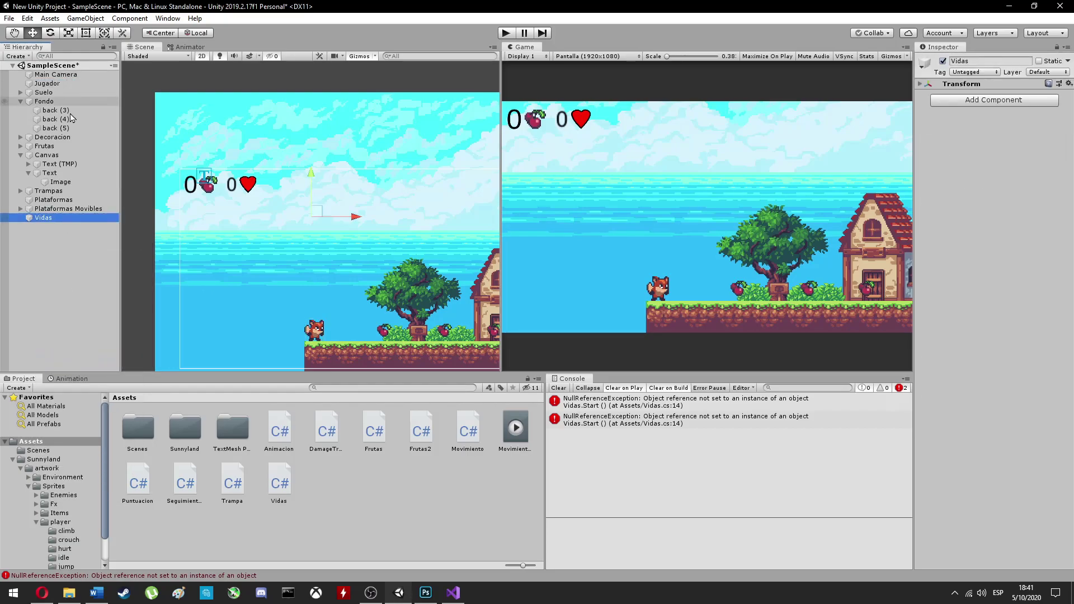
{"action": "left_click", "coordinate": [60, 209]}
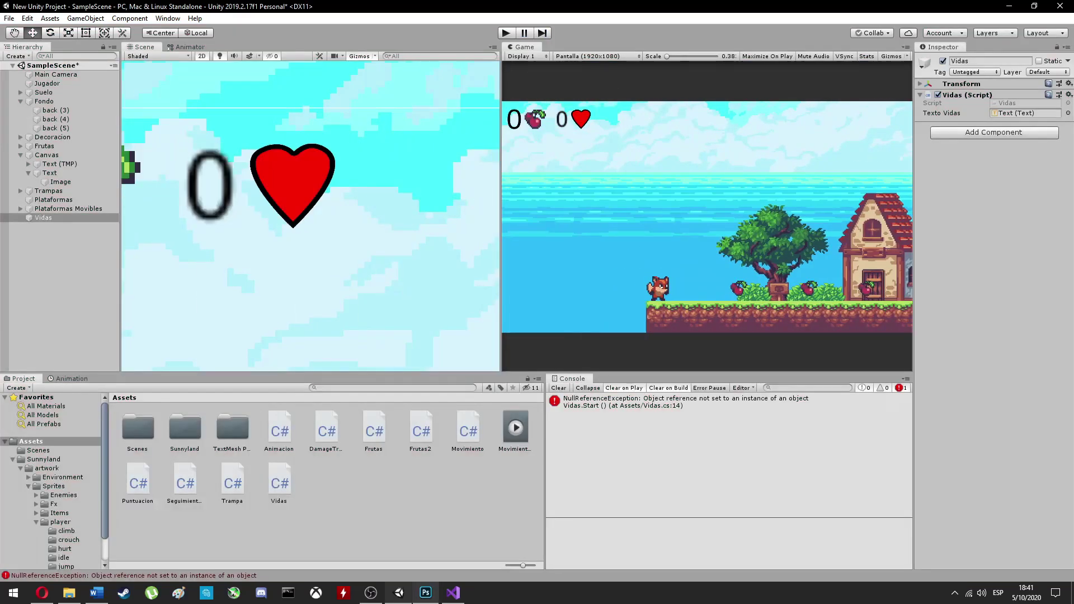
{"action": "double_click", "coordinate": [326, 431]}
Start a Vidas field in DamageTrampas and try referencing vidas in the trap exit handler
{"action": "left_click", "coordinate": [320, 229]}
{"action": "type", "text": "V"}
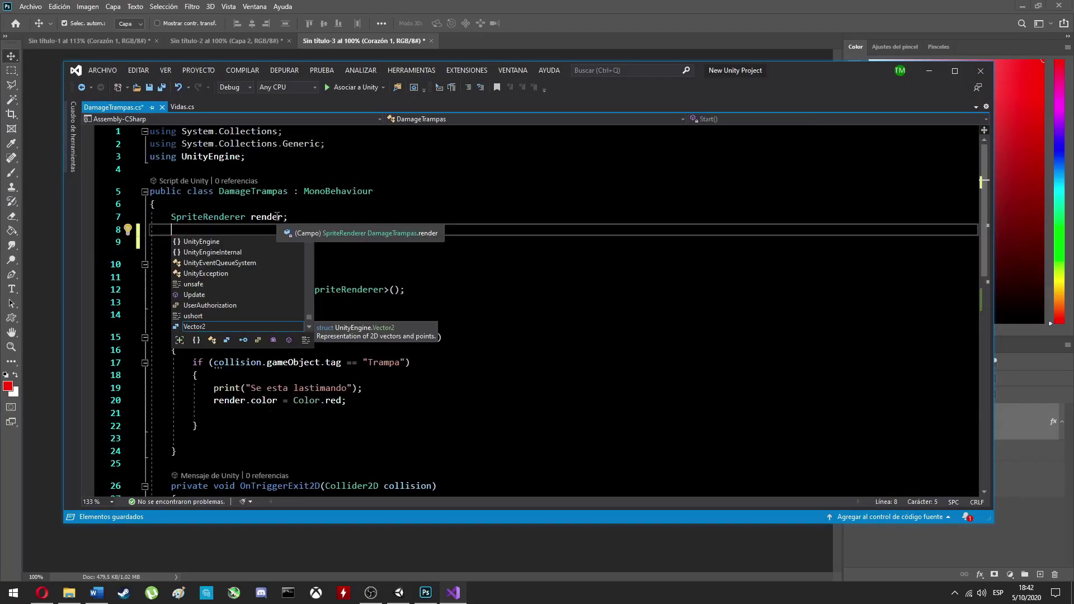
{"action": "type", "text": "Vidas vidas;"}
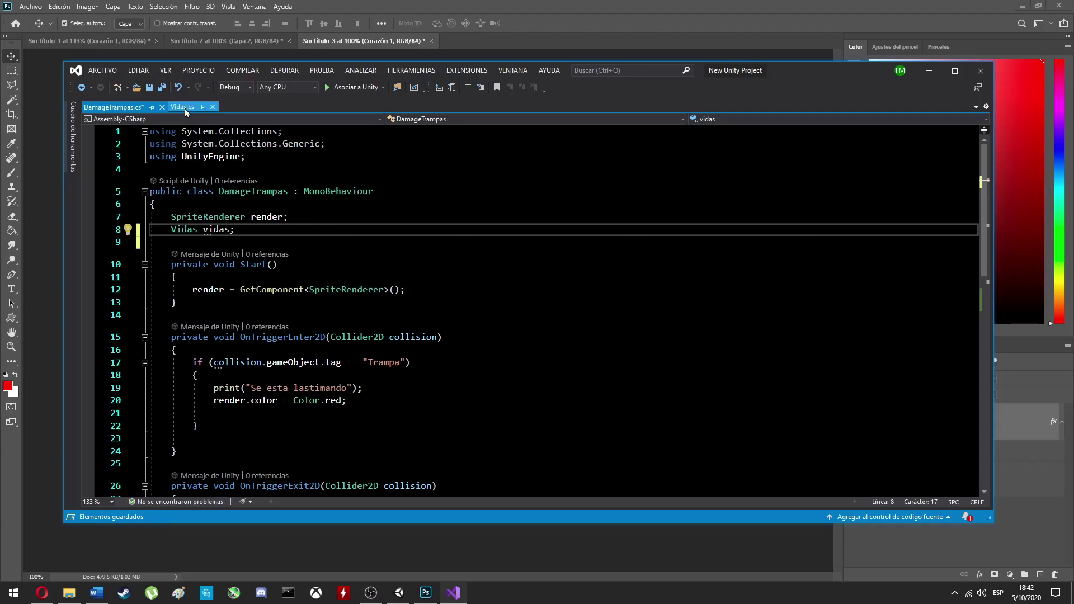
{"action": "scroll", "coordinate": [392, 280], "scroll_direction": "down", "scroll_amount": 10}
{"action": "left_click", "coordinate": [213, 360]}
{"action": "type", "text": "vidas."}
{"action": "left_click", "coordinate": [182, 106]}
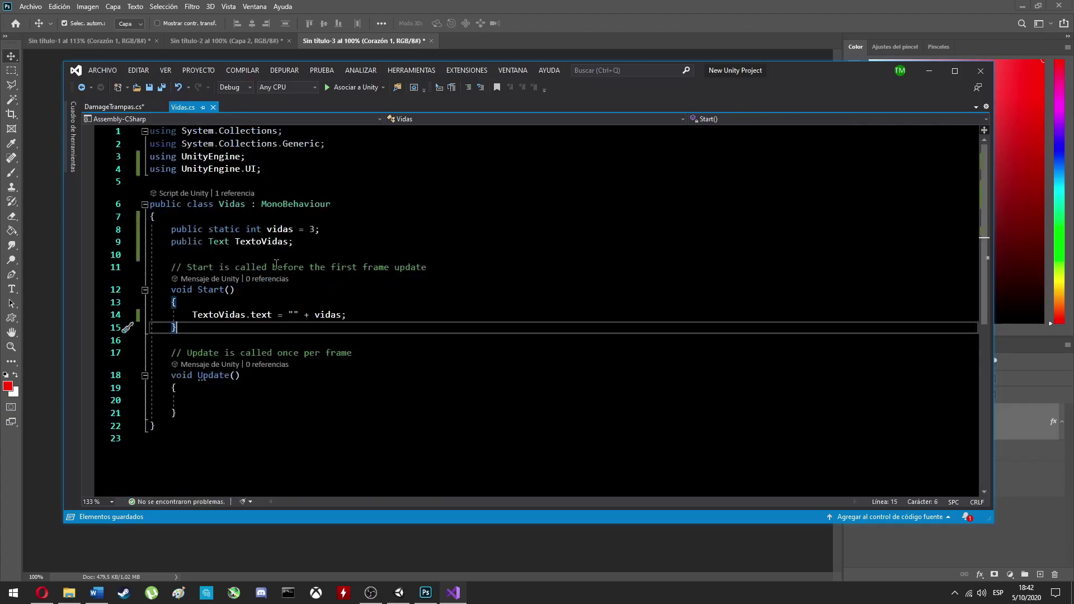
{"action": "left_click", "coordinate": [112, 106]}
{"action": "type", "text": "vidas = vidas - vidas - 1;"}
{"action": "key", "text": "Escape"}
{"action": "key", "text": "ctrl+Tab"}
{"action": "key", "text": "ctrl+Tab"}
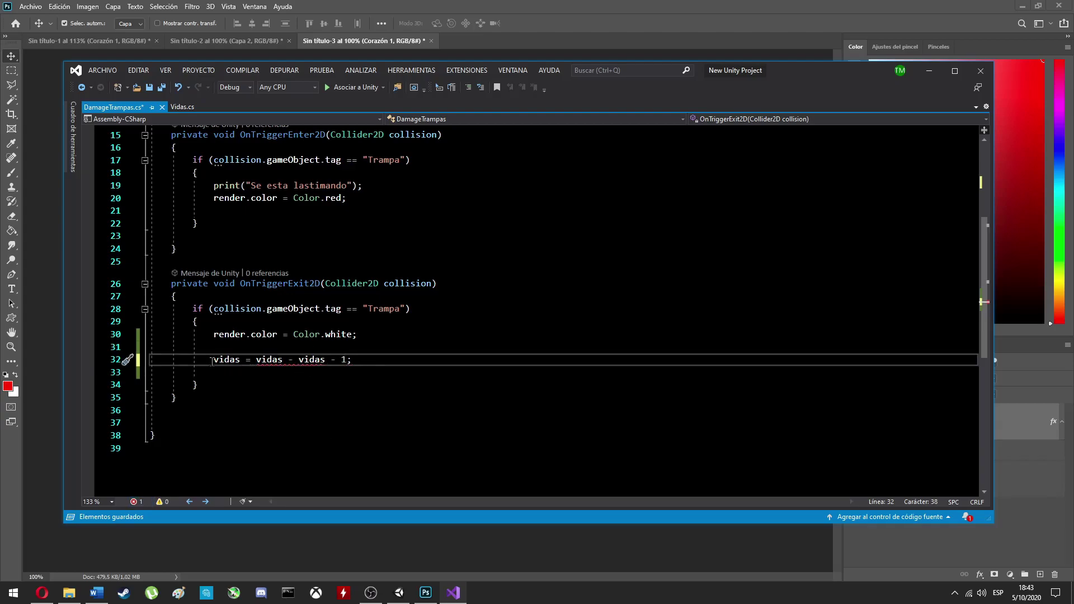
Undo the faulty decrement and write PerderVida() with vidas - 1 plus the TextoVidas refresh
{"action": "key", "text": "ctrl+z"}
{"action": "key", "text": "ctrl+z"}
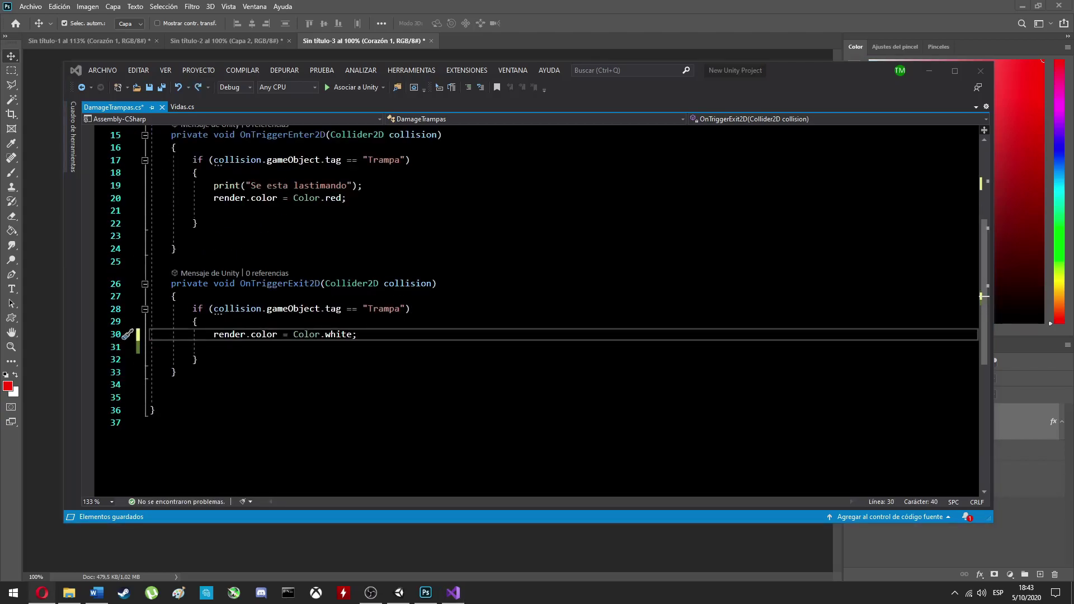
{"action": "scroll", "coordinate": [538, 308], "scroll_direction": "up", "scroll_amount": 5}
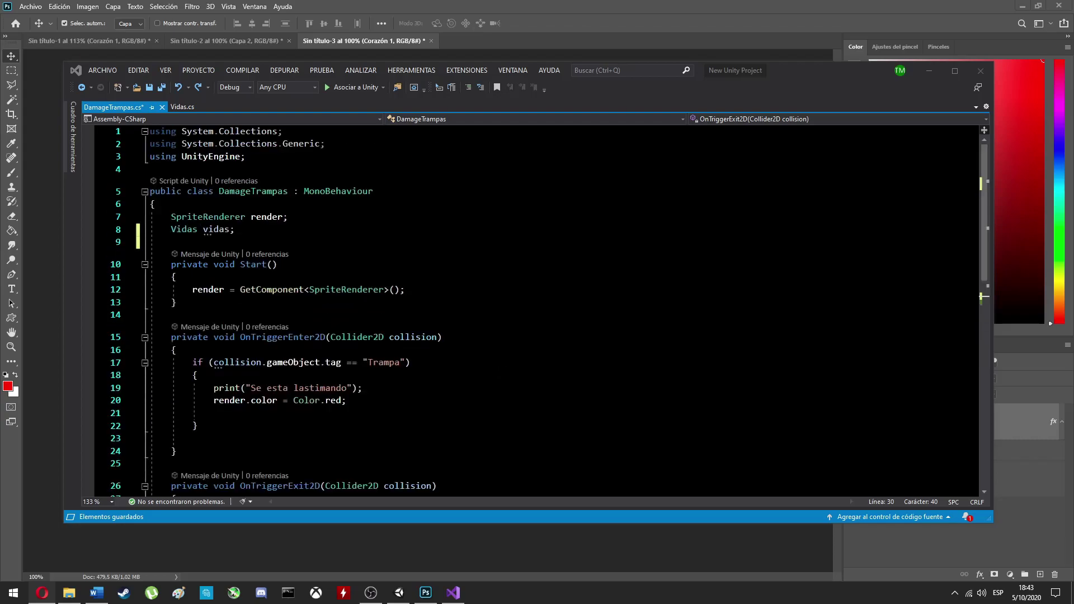
{"action": "left_click", "coordinate": [183, 107]}
{"action": "key", "text": "ctrl+z"}
{"action": "type", "text": "public "}
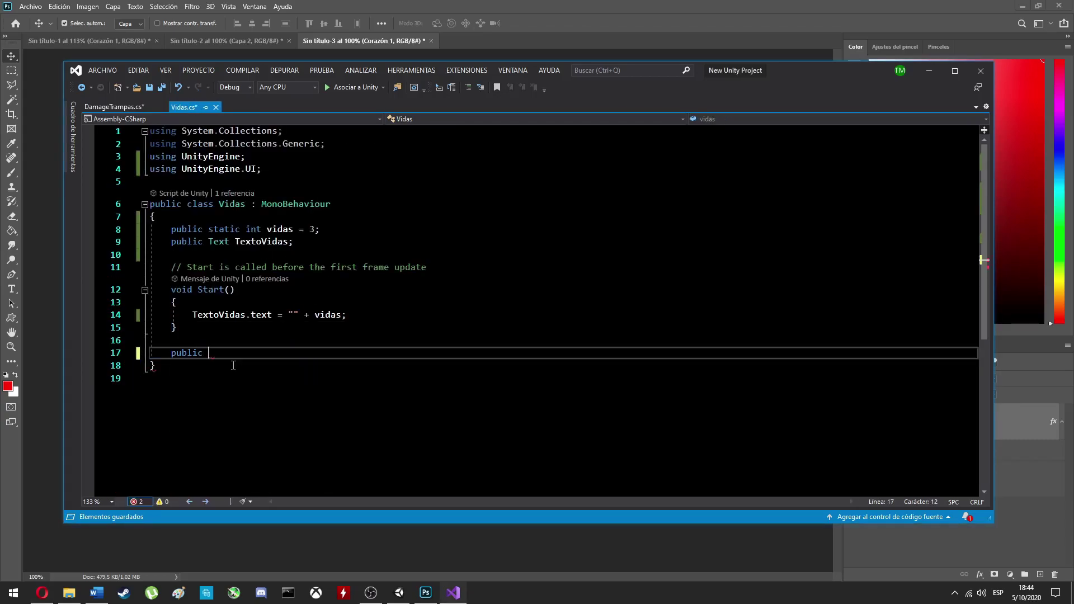
{"action": "type", "text": "void PerderVida()"}
{"action": "key", "text": "Return"}
{"action": "type", "text": "{"}
{"action": "key", "text": "Return"}
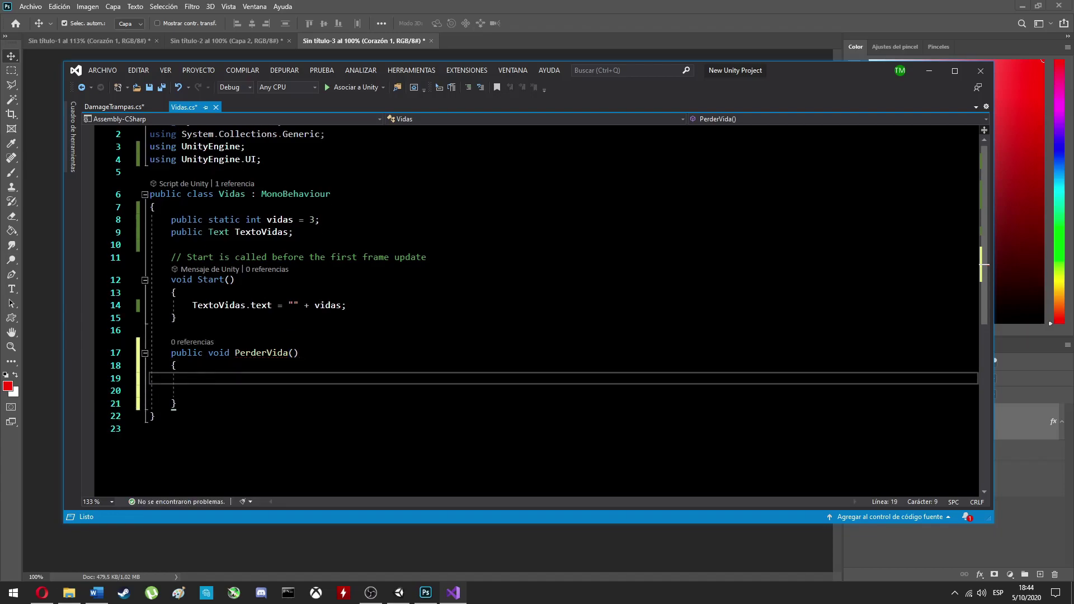
{"action": "type", "text": "vidas - 1;"}
{"action": "key", "text": "Return"}
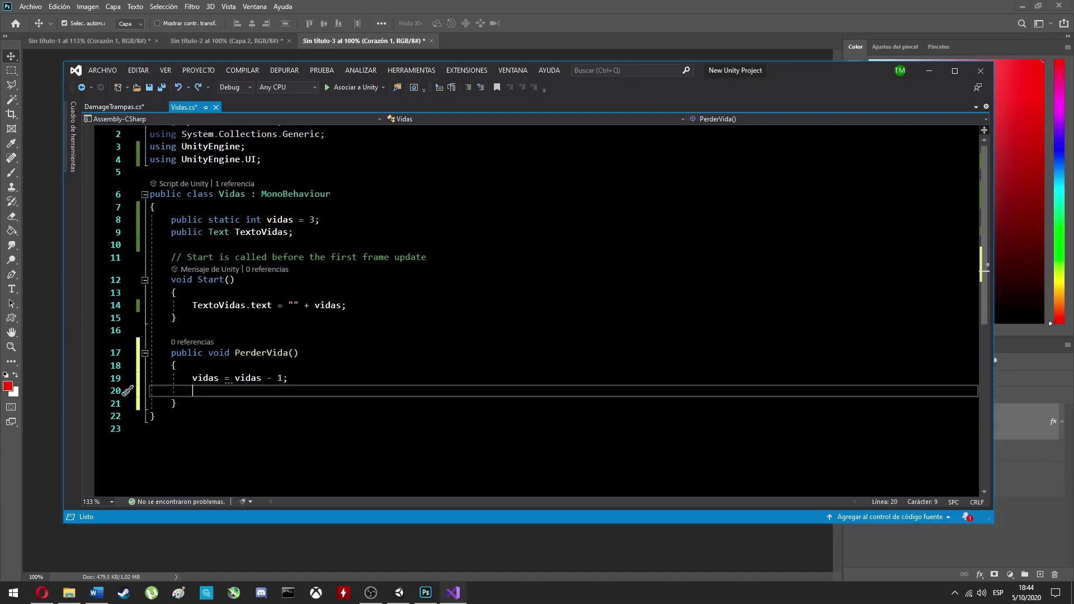
{"action": "triple_click", "coordinate": [216, 306]}
{"action": "key", "text": "ctrl+c"}
{"action": "key", "text": "ctrl+v"}
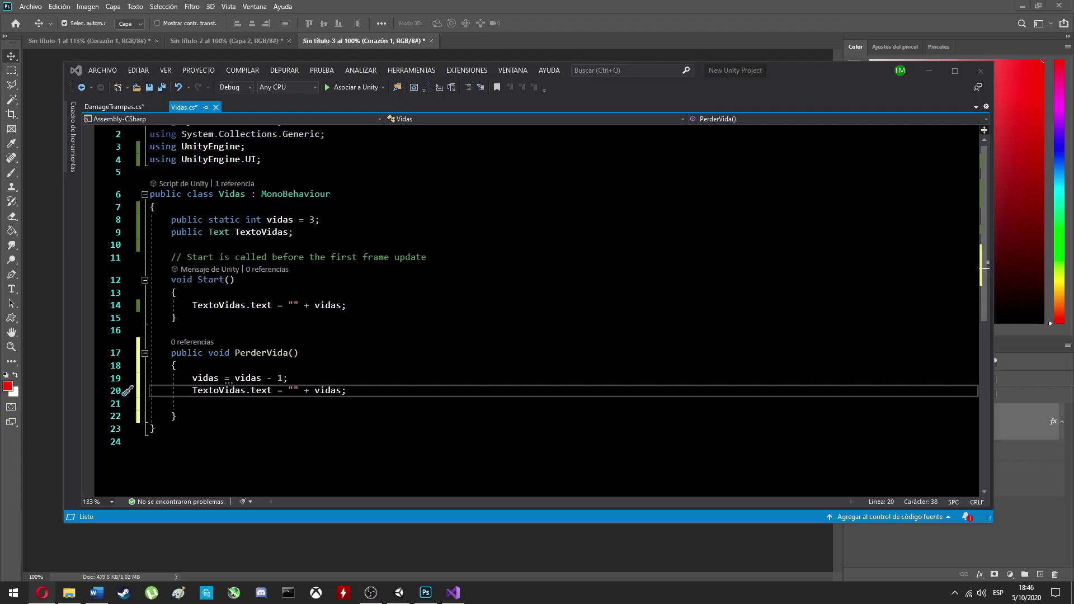
Make the Vidas field in DamageTrampas public and save the script
{"action": "key", "text": "ctrl+Tab"}
{"action": "left_click", "coordinate": [254, 230]}
{"action": "key", "text": "Return"}
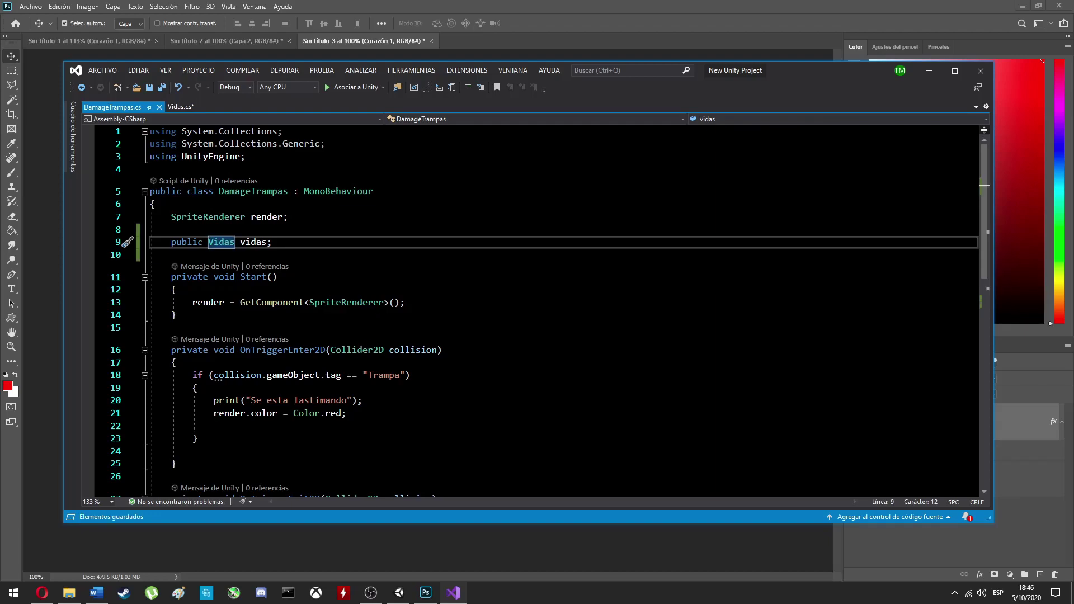
{"action": "key", "text": "alt+Tab"}
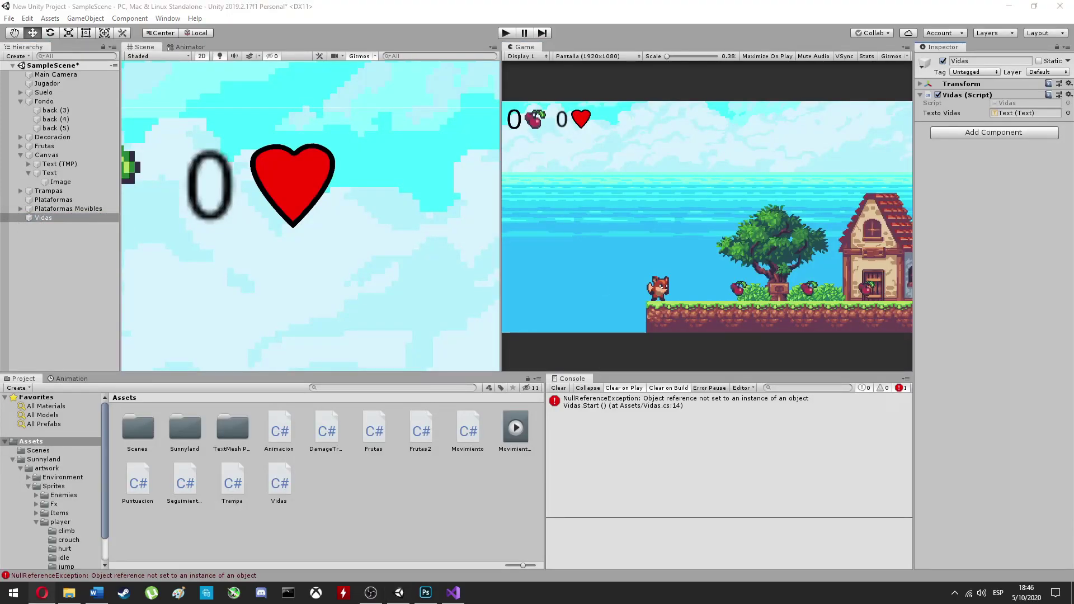
Select Jugador and add a vidas.PerderVida() call inside DamageTrampas' OnTriggerEnter2D
{"action": "left_click", "coordinate": [50, 83]}
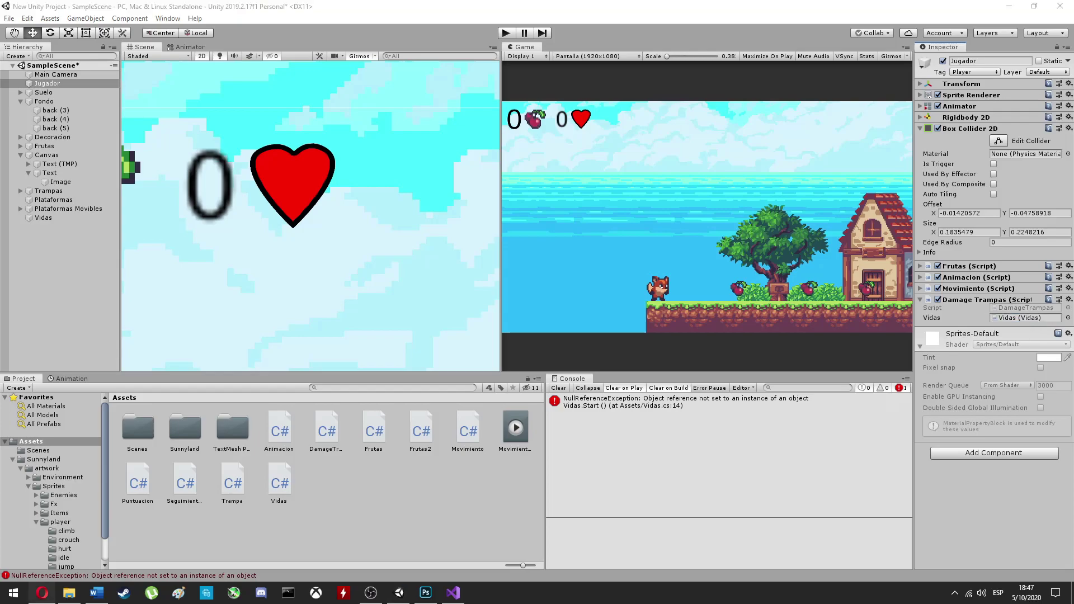
{"action": "key", "text": "alt+Tab"}
{"action": "scroll", "coordinate": [391, 336], "scroll_direction": "down", "scroll_amount": 3}
{"action": "scroll", "coordinate": [414, 353], "scroll_direction": "down", "scroll_amount": 2}
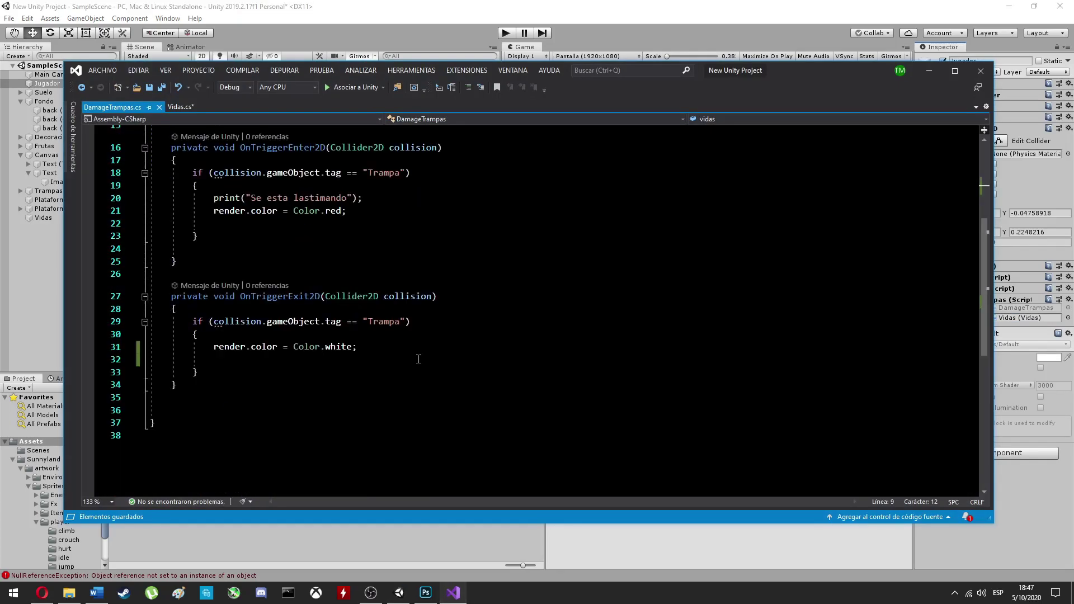
{"action": "left_click", "coordinate": [327, 226]}
{"action": "key", "text": "Return"}
{"action": "key", "text": "Return"}
{"action": "scroll", "coordinate": [375, 330], "scroll_direction": "up", "scroll_amount": 3}
{"action": "left_click", "coordinate": [375, 331]}
{"action": "type", "text": "vidas.PerderVida();"}
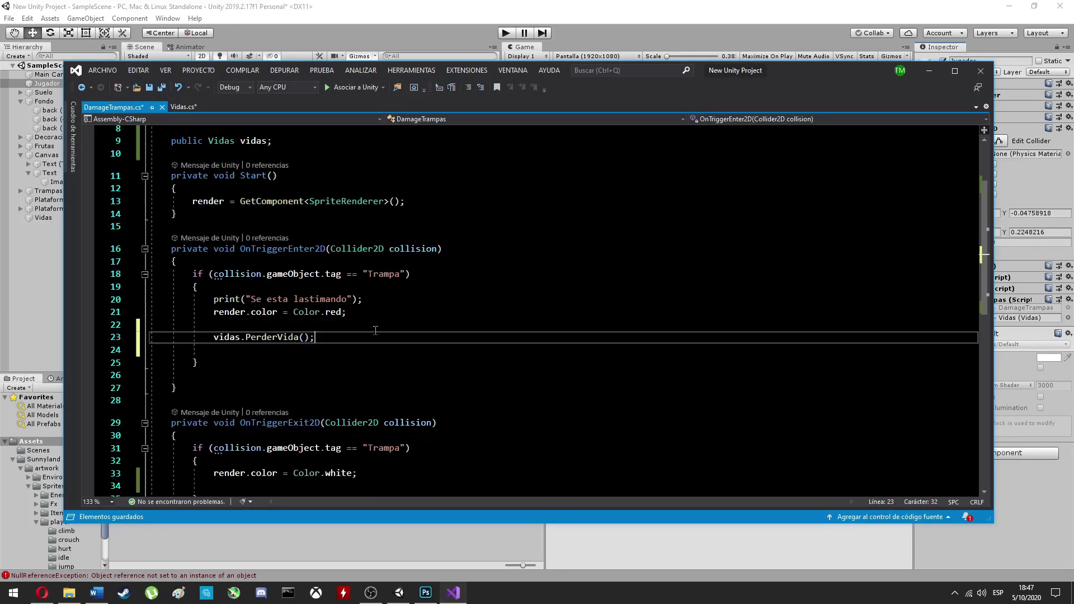
Undo the stray capital V, save the corrected script, and start Play mode
{"action": "key", "text": "alt+Tab"}
{"action": "key", "text": "alt+Tab"}
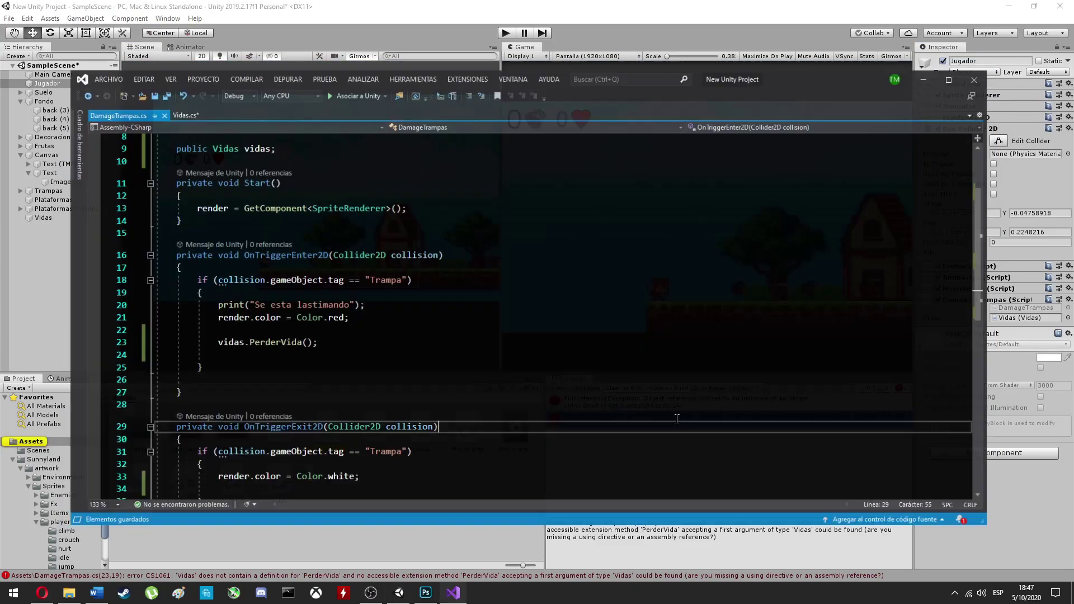
{"action": "type", "text": "V"}
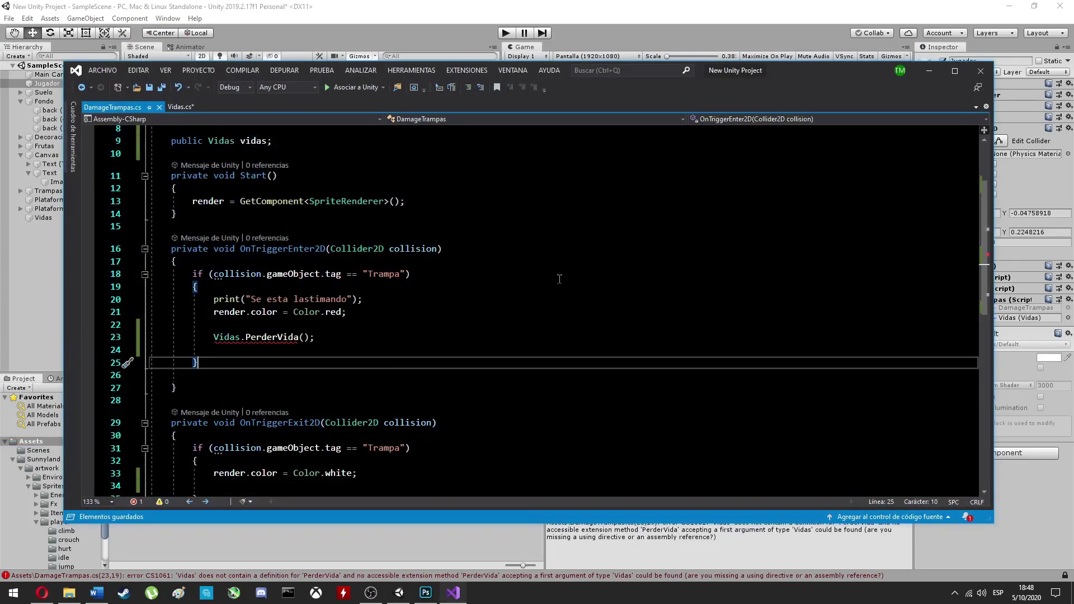
{"action": "left_click", "coordinate": [281, 335]}
{"action": "key", "text": "alt+Tab"}
{"action": "key", "text": "alt+Tab"}
{"action": "key", "text": "ctrl+z"}
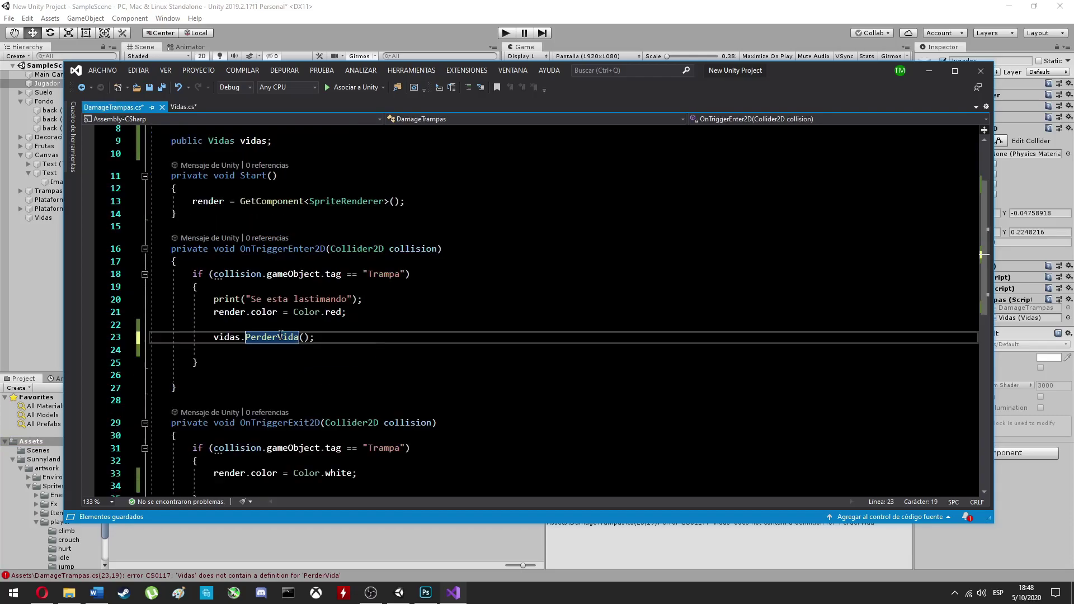
{"action": "key", "text": "alt+Tab"}
{"action": "left_click", "coordinate": [505, 33]}
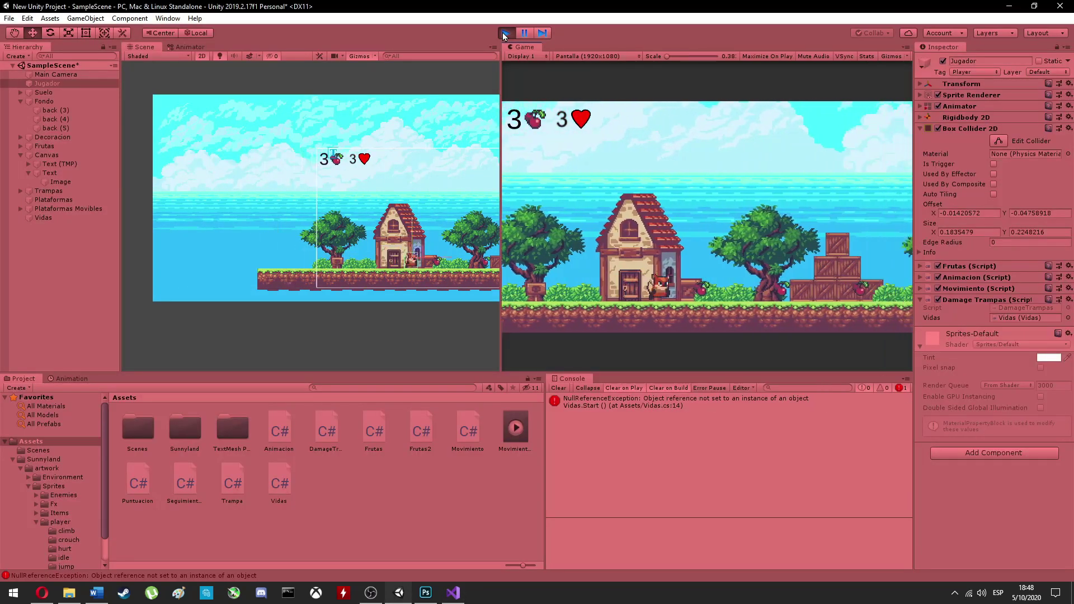
Turn on Maximize On Play, restart, and run the fox right collecting cherries
{"action": "left_click", "coordinate": [505, 33]}
{"action": "left_click", "coordinate": [767, 56]}
{"action": "left_click", "coordinate": [506, 33]}
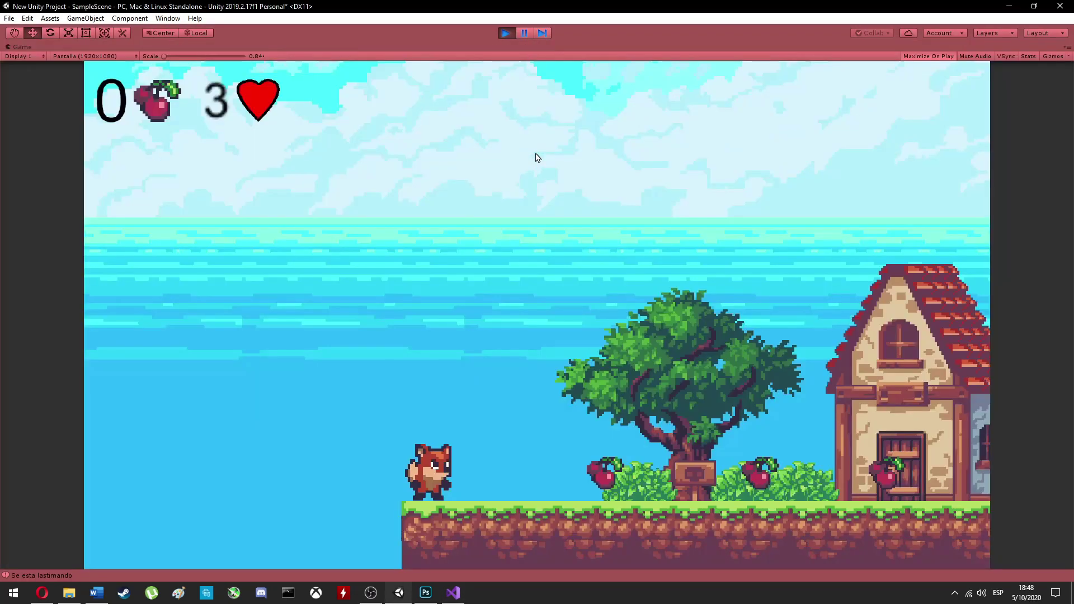
{"action": "key", "text": "Right"}
{"action": "key", "text": "space"}
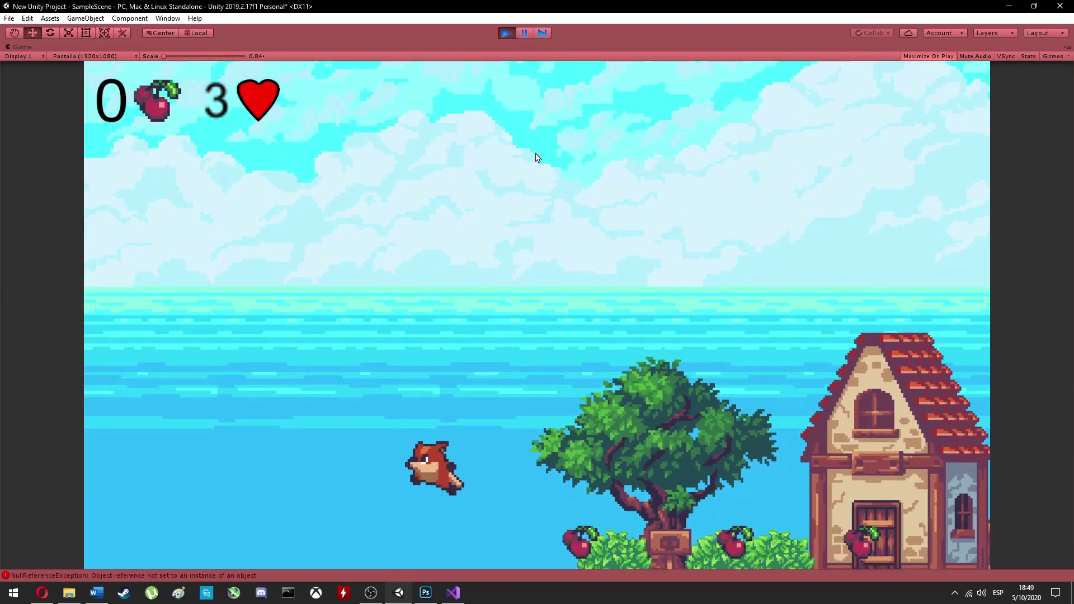
{"action": "key", "text": "Right"}
{"action": "key", "text": "space"}
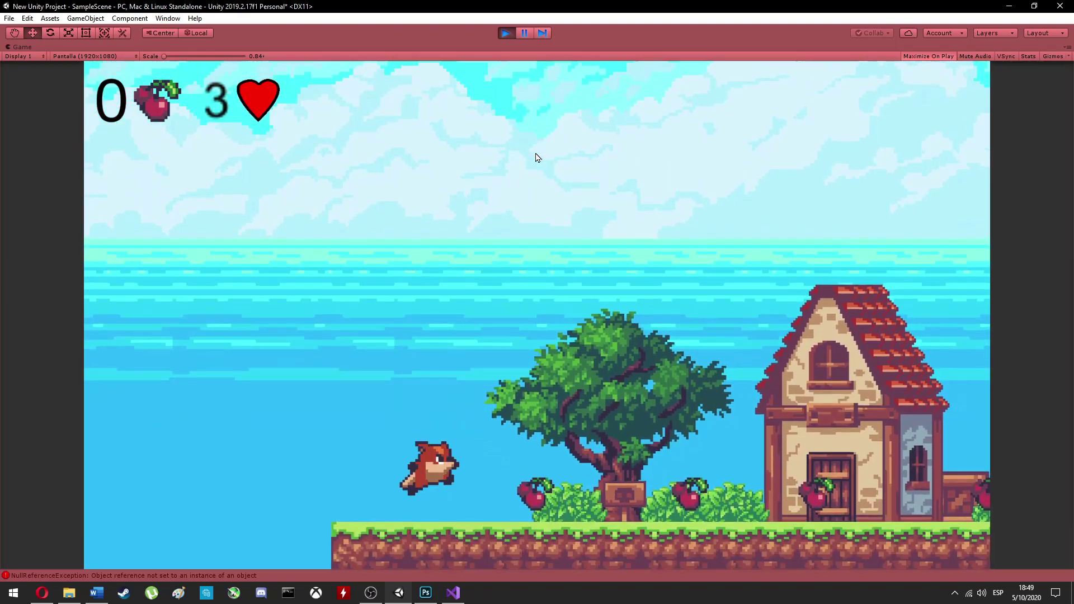
{"action": "key", "text": "Right"}
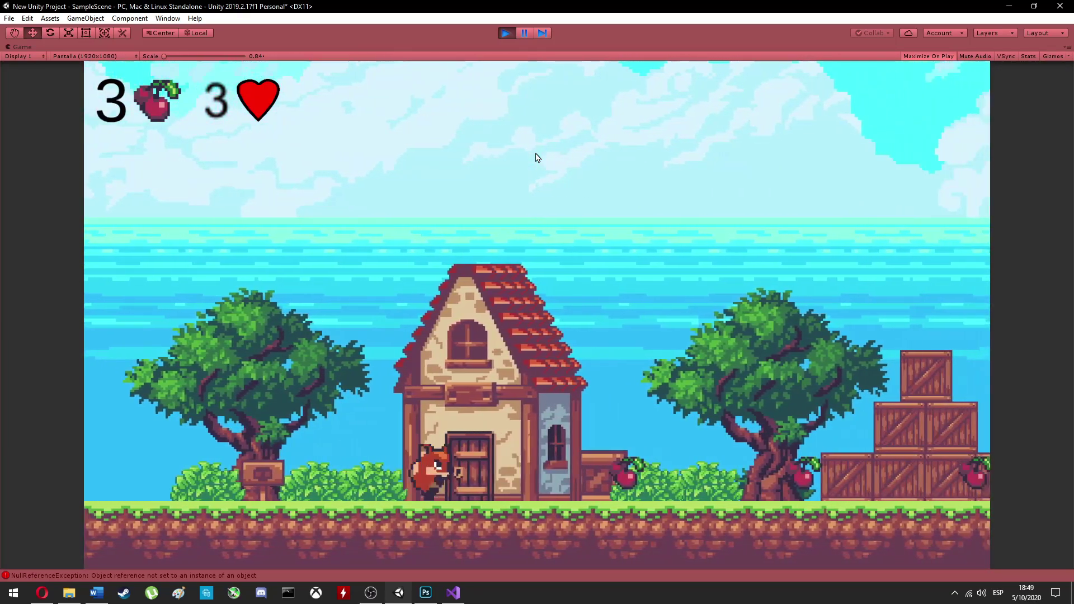
{"action": "key", "text": "Right"}
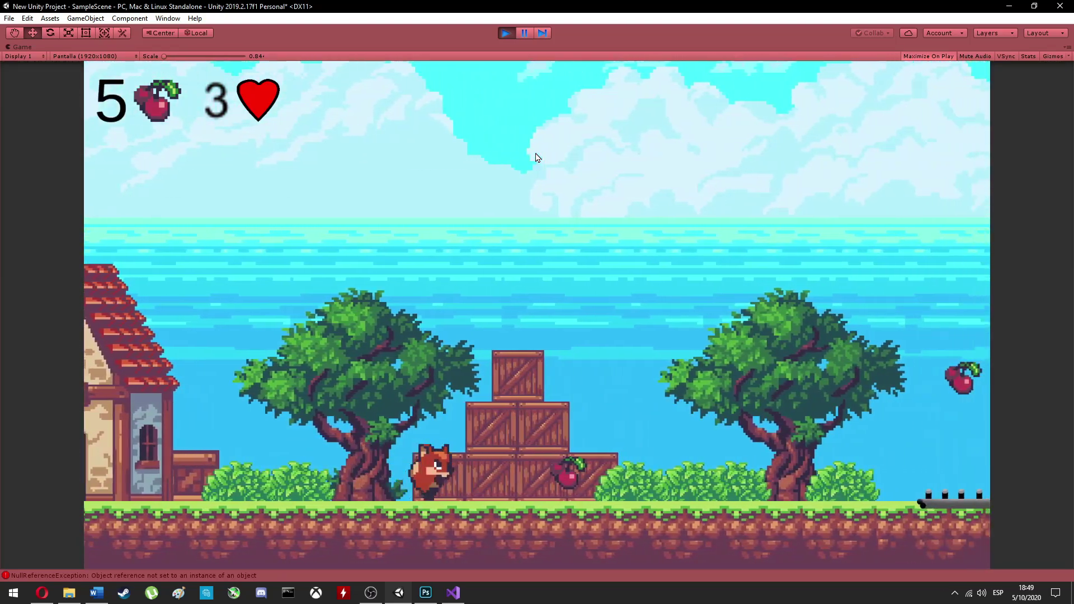
{"action": "key", "text": "Right"}
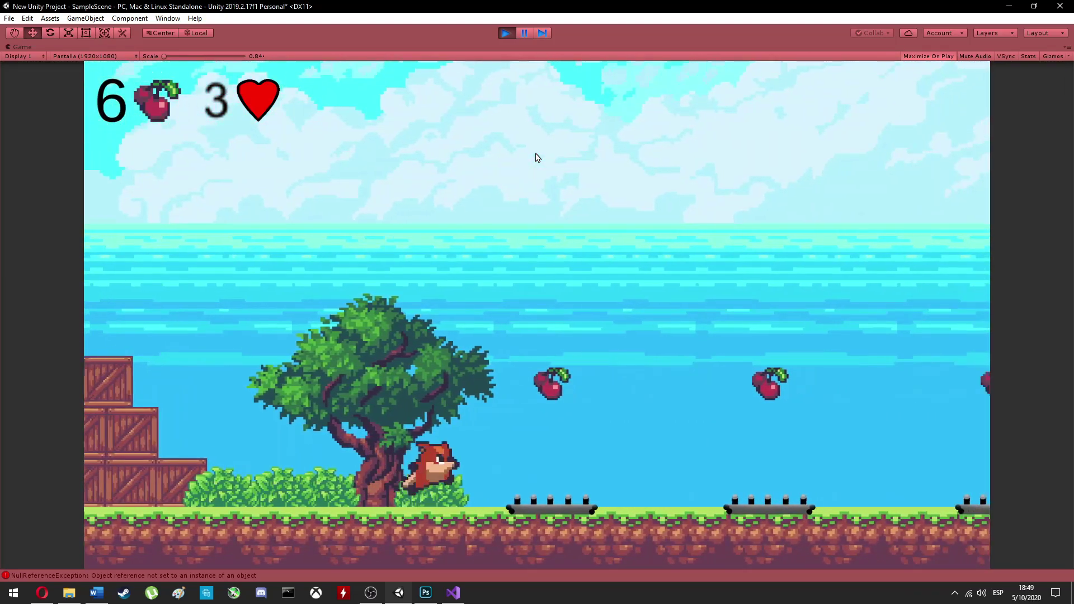
Land the fox on the spike traps repeatedly, dropping the lives counter each hit
{"action": "key", "text": "space"}
{"action": "key", "text": "Right"}
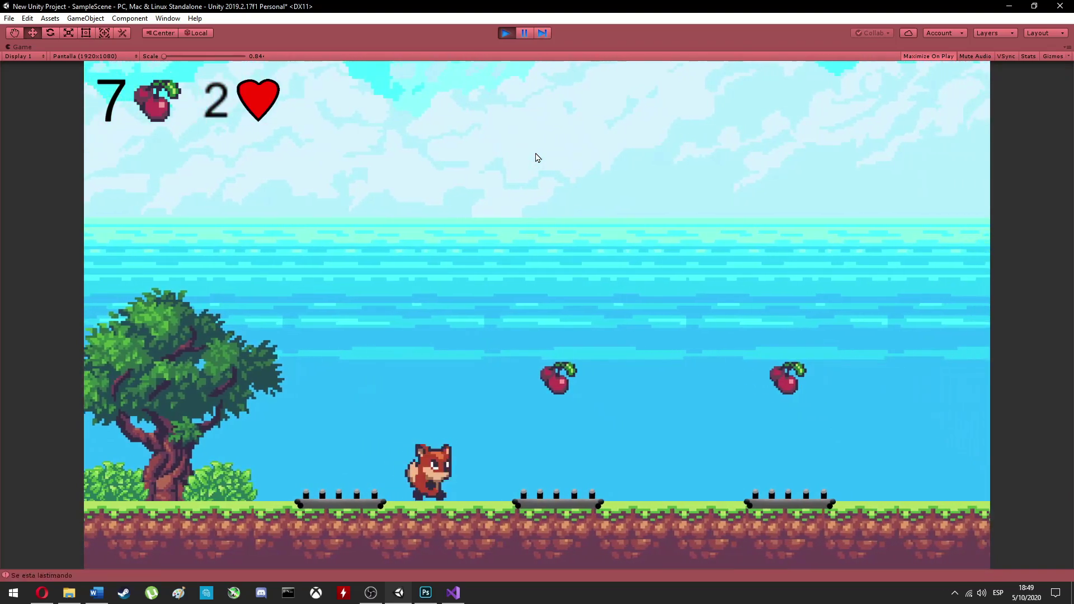
{"action": "key", "text": "Left"}
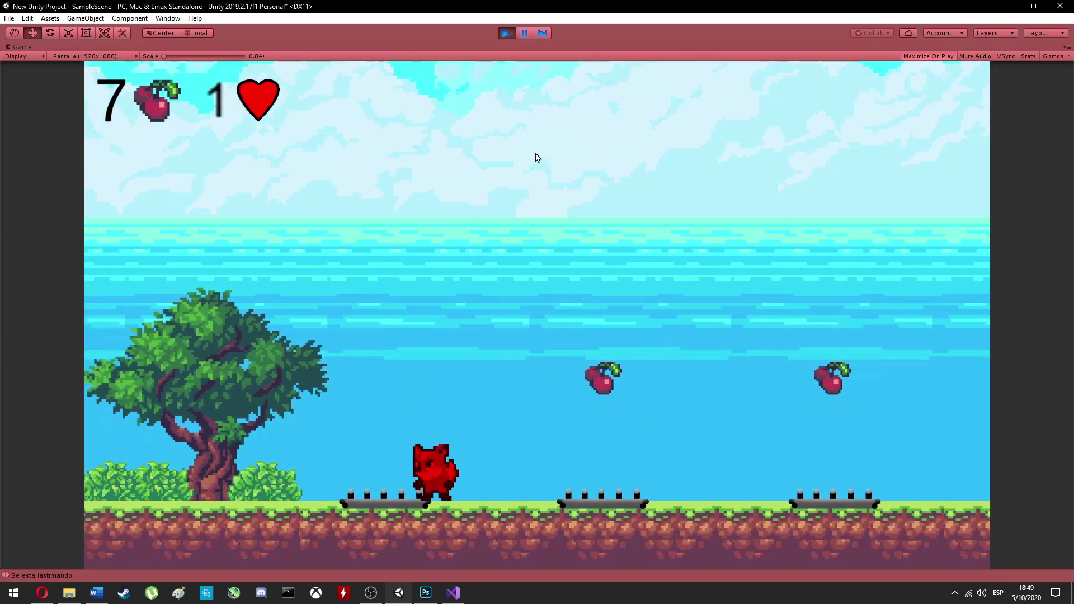
{"action": "key", "text": "Right"}
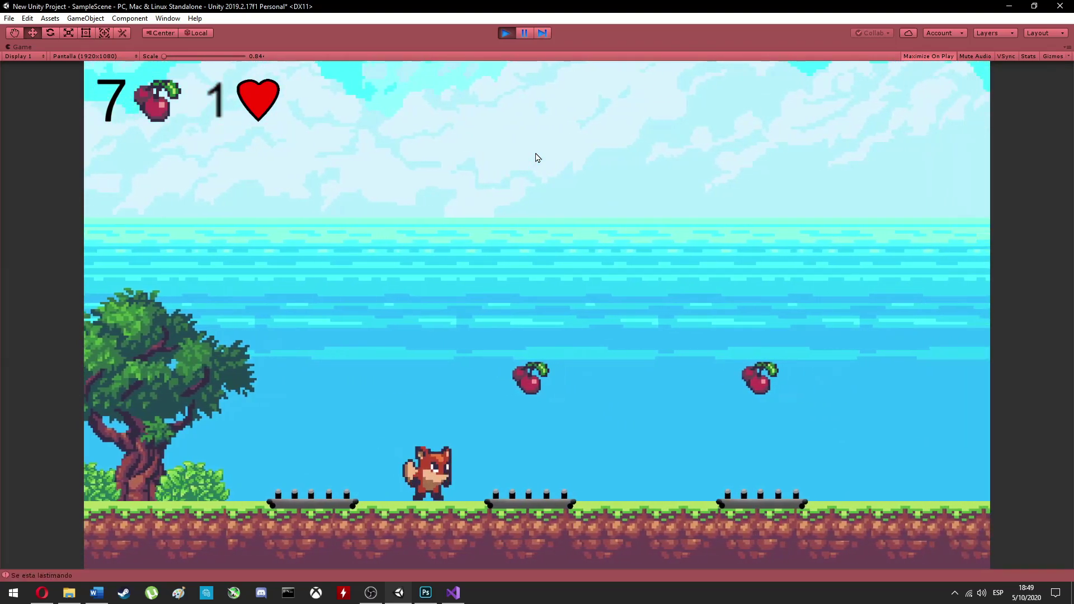
{"action": "key", "text": "Left"}
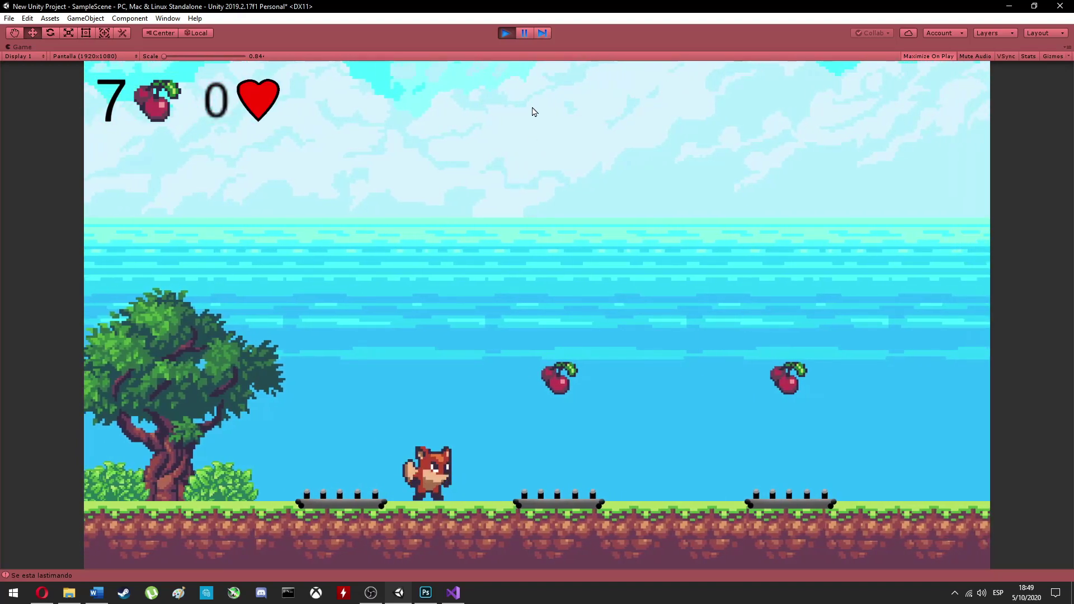
After the reset, step onto the spikes again until the lives counter reaches 0
{"action": "key", "text": "Right"}
{"action": "key", "text": "space"}
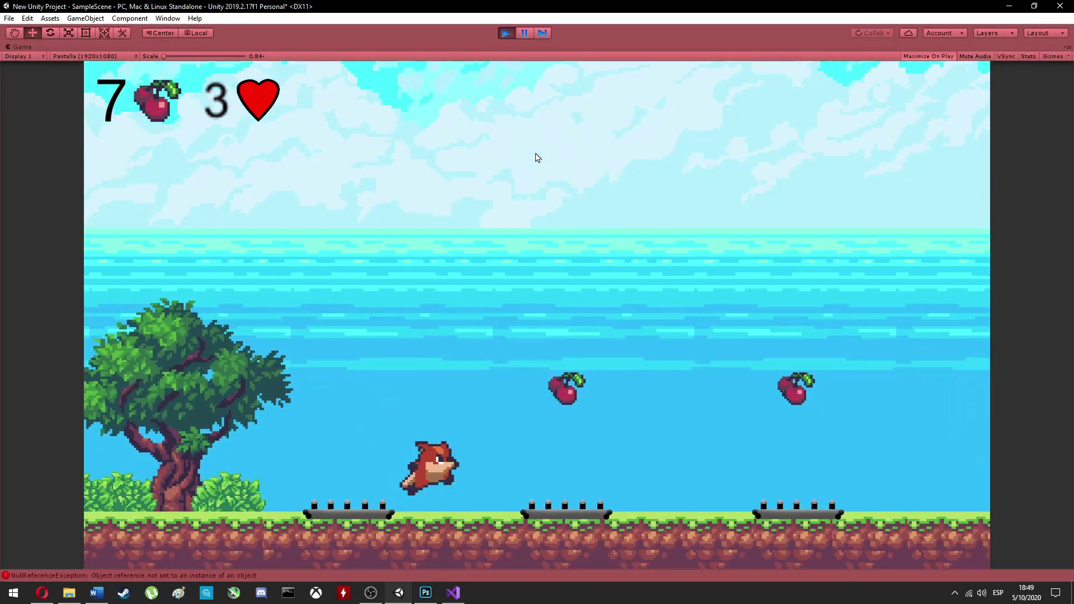
{"action": "key", "text": "Right"}
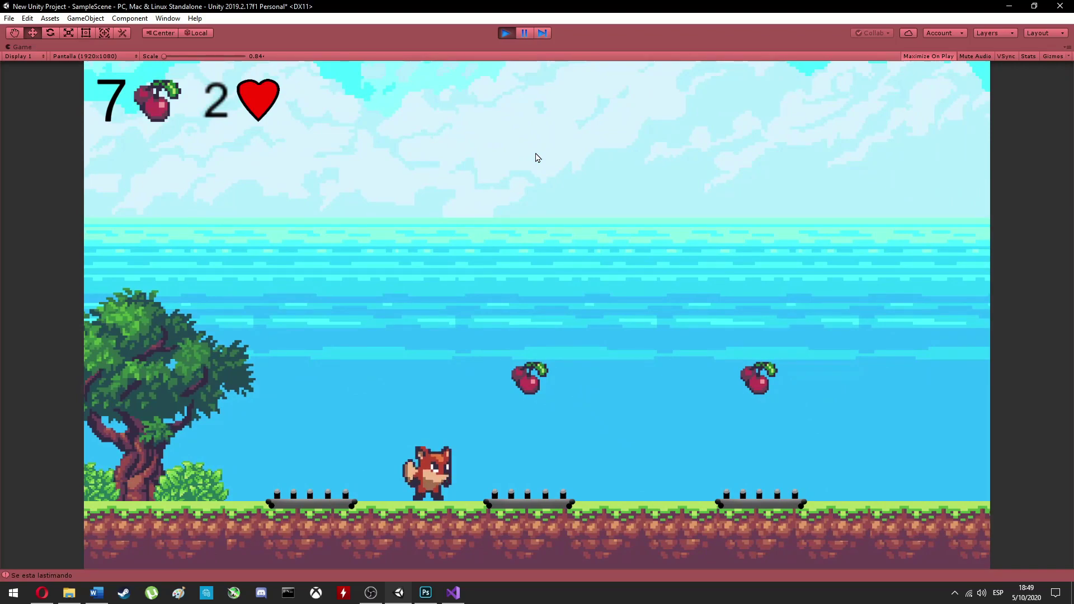
{"action": "key", "text": "Left"}
{"action": "key", "text": "Right"}
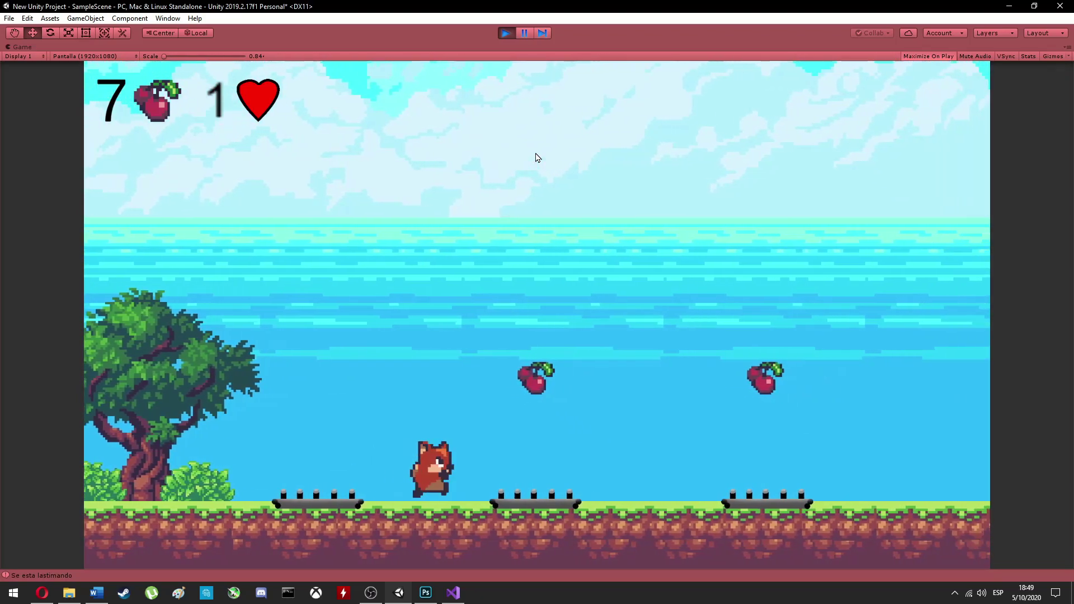
{"action": "key", "text": "Left"}
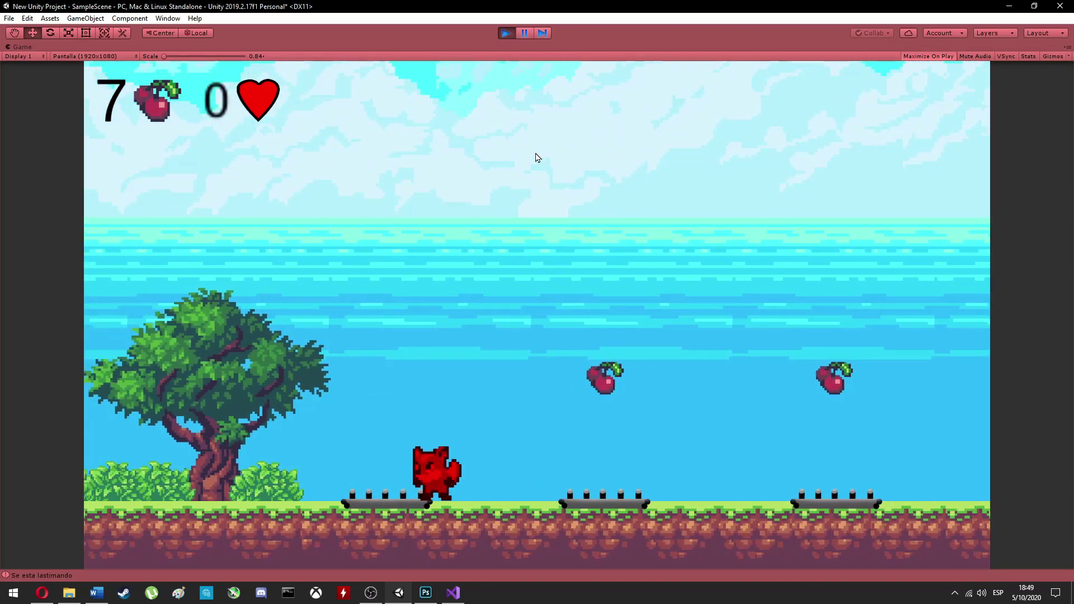